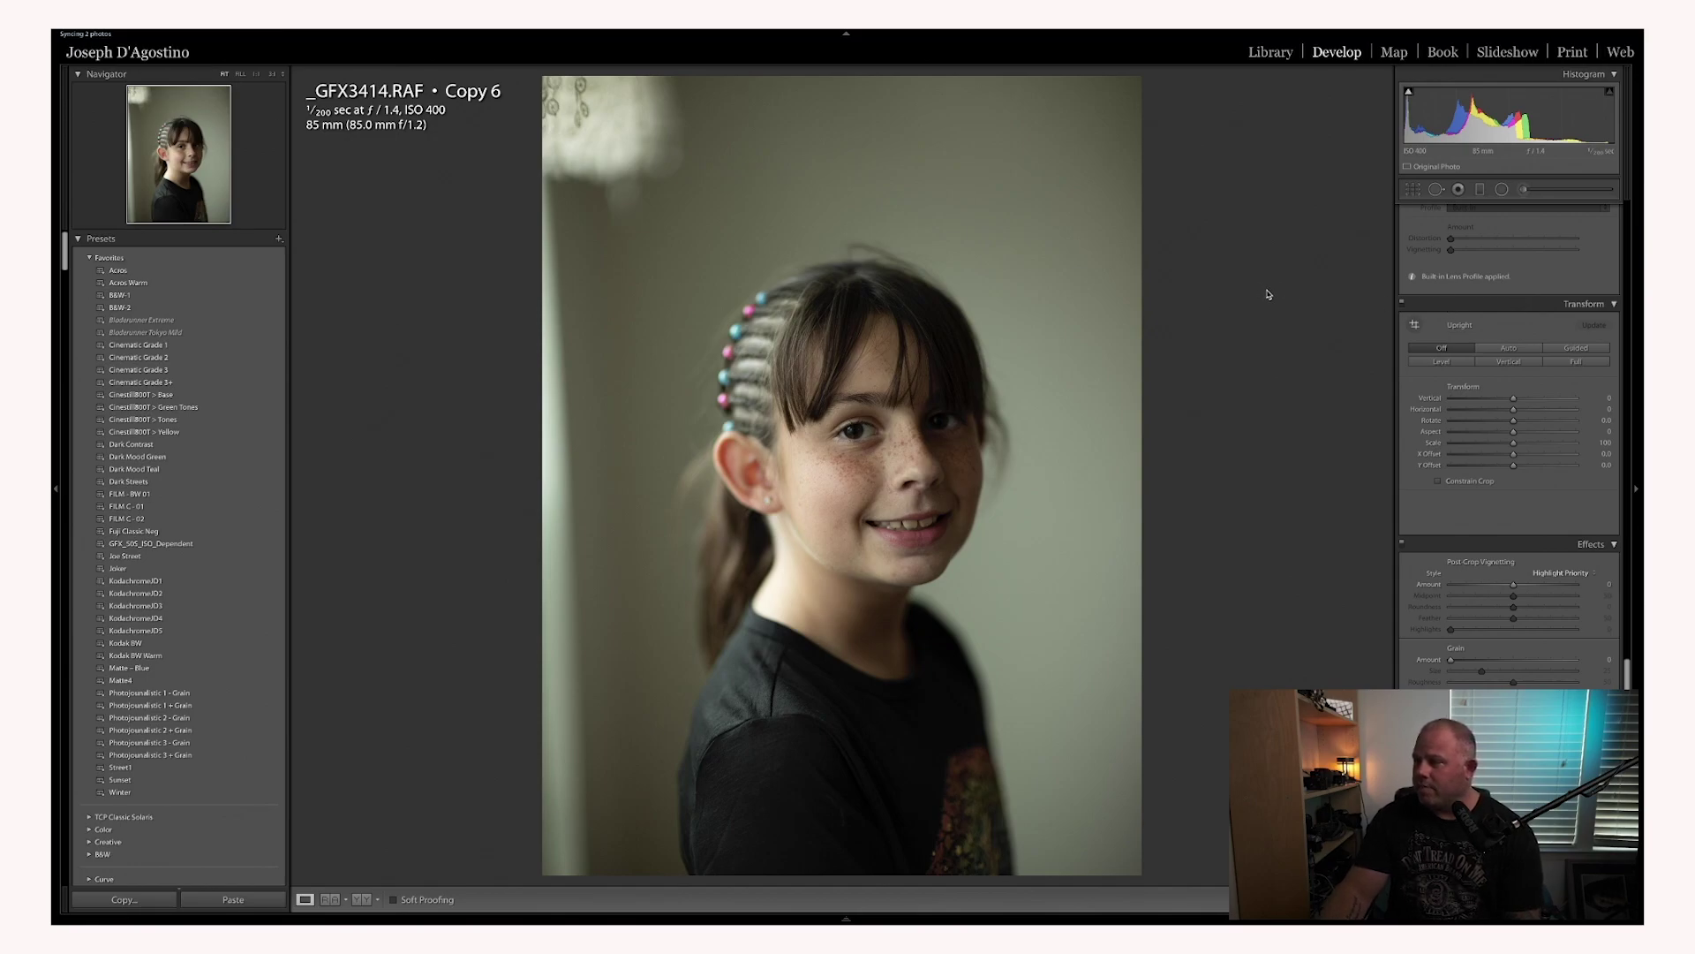
After trying Upright Auto and reverting, rotate the crop 1.01° and pull in its left edge.
{"action": "left_click", "coordinate": [1509, 349]}
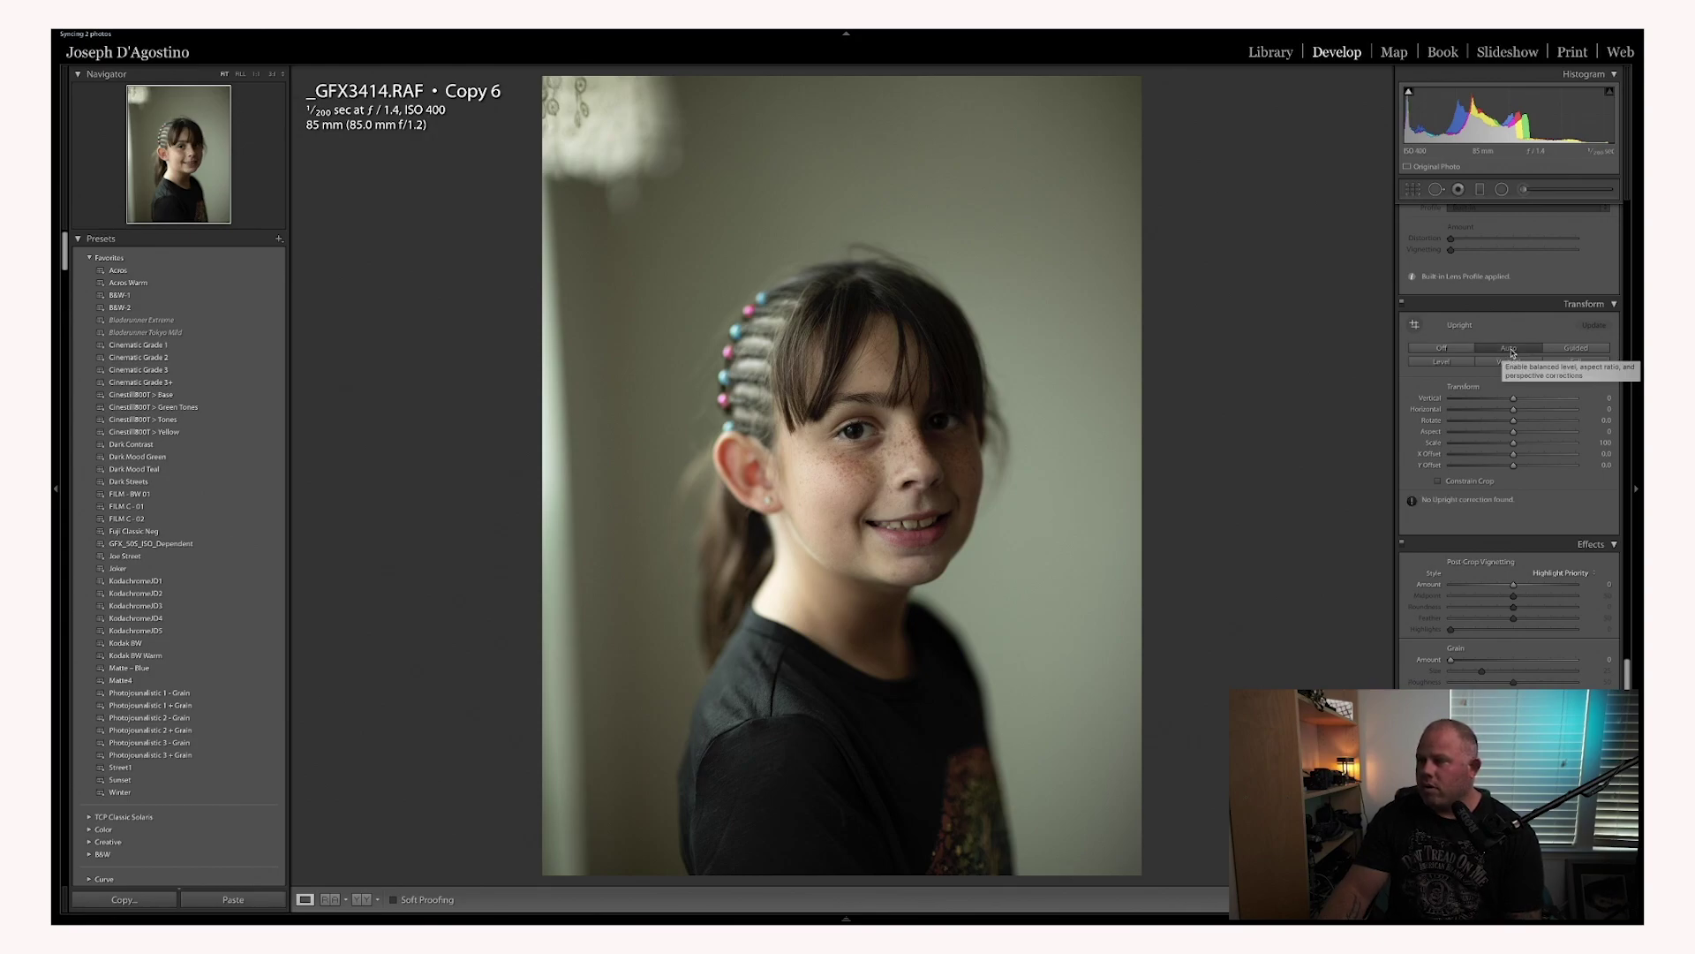
{"action": "left_click", "coordinate": [1441, 350]}
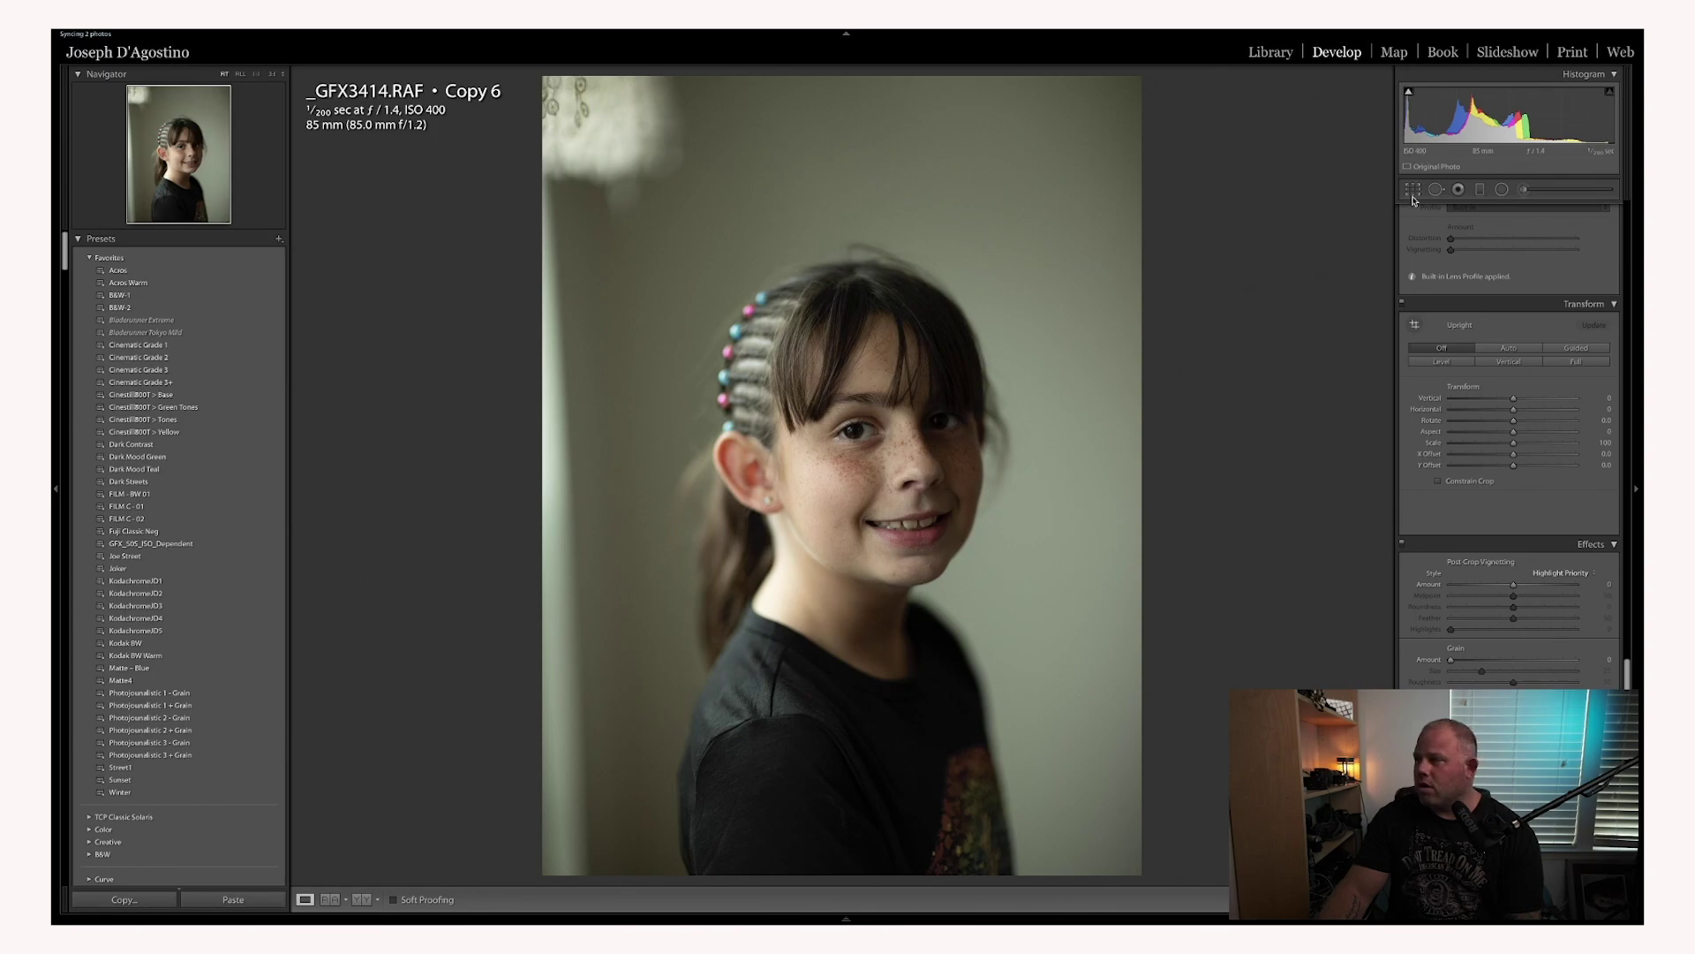
{"action": "key", "text": "r"}
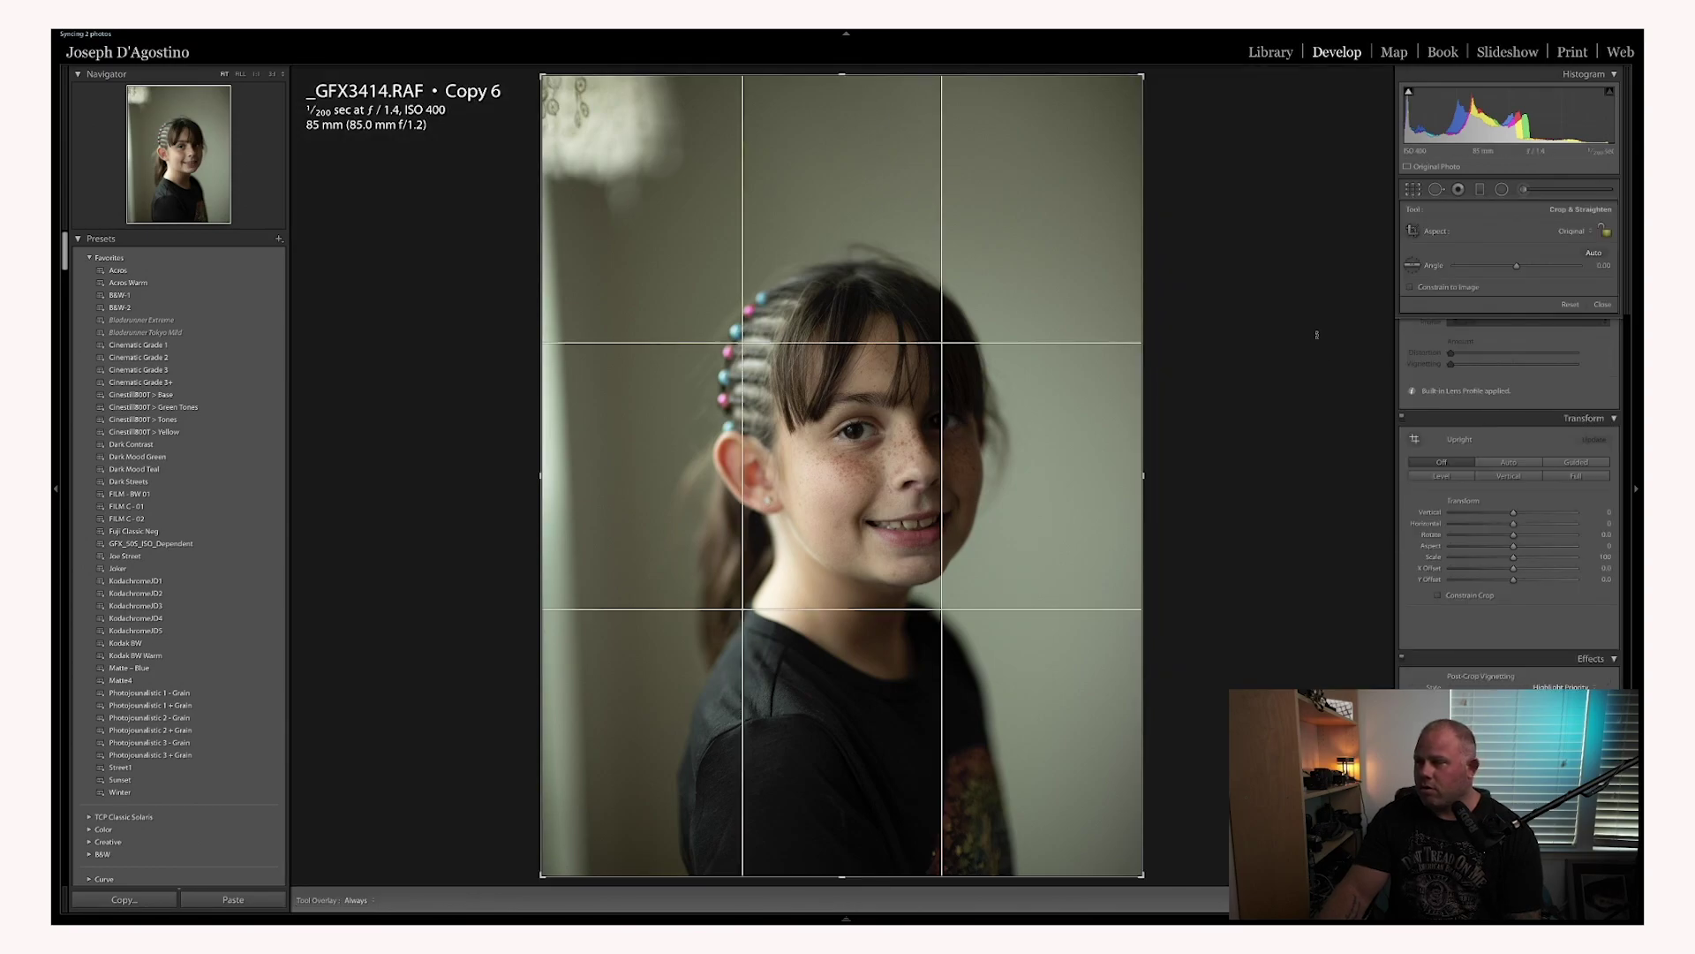
{"action": "left_click_drag", "start_coordinate": [1315, 335], "coordinate": [1311, 344]}
{"action": "left_click_drag", "start_coordinate": [917, 154], "coordinate": [839, 150]}
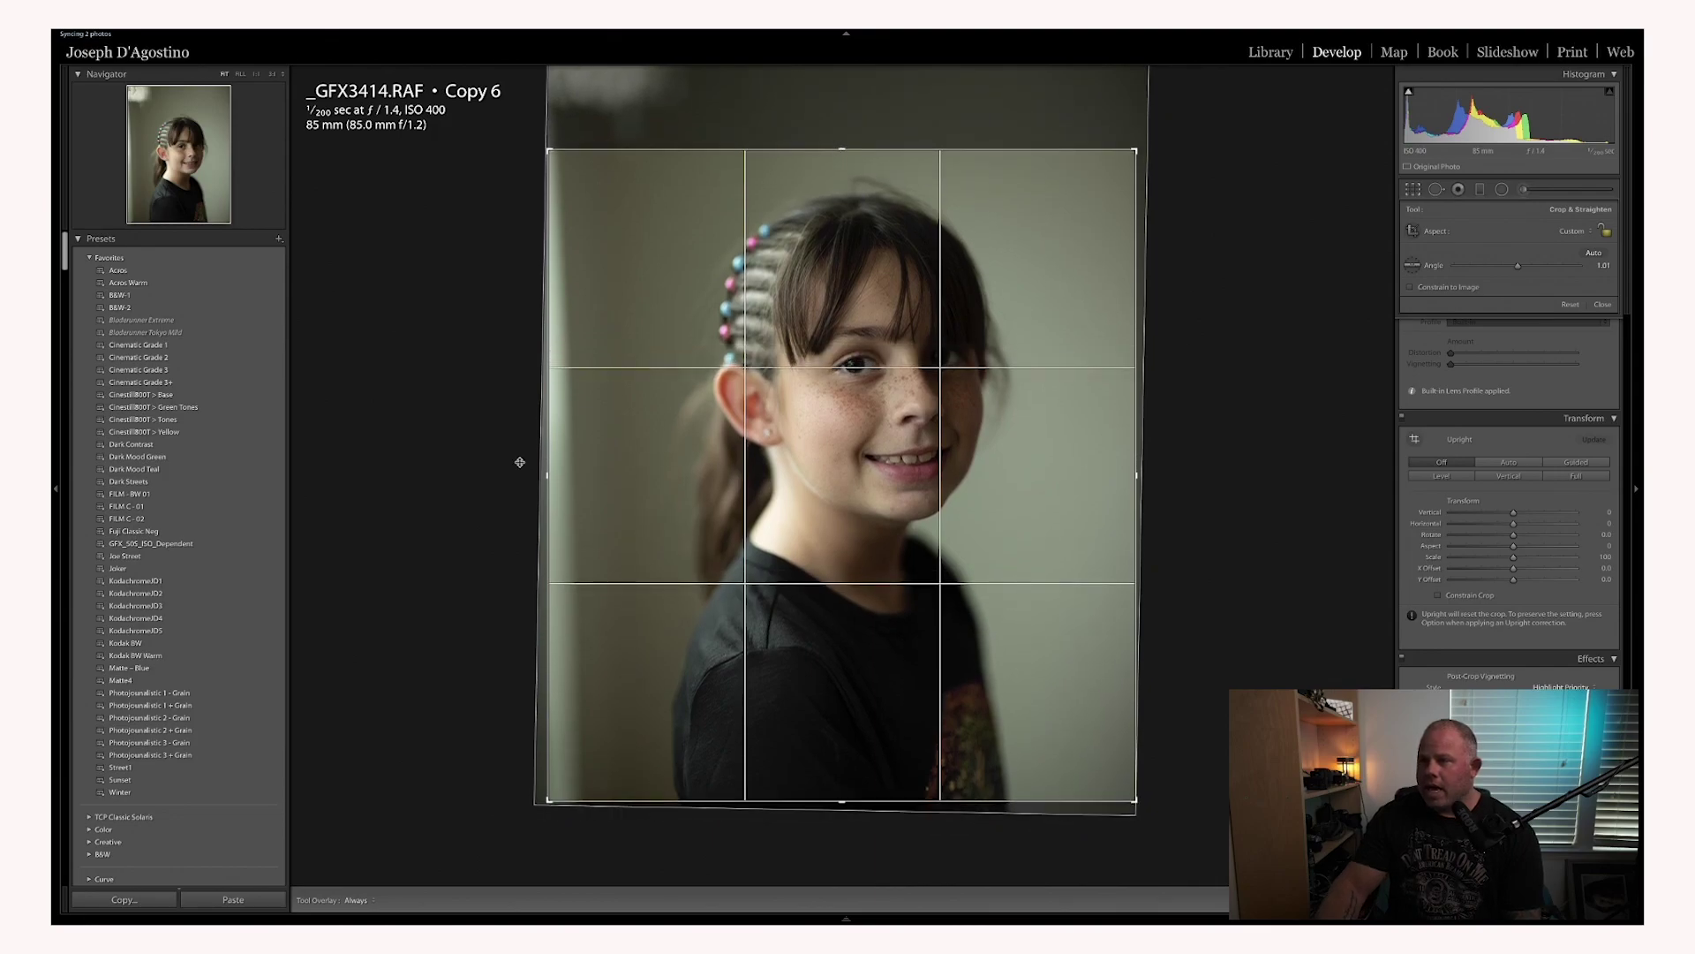
{"action": "left_click_drag", "start_coordinate": [548, 477], "coordinate": [567, 478]}
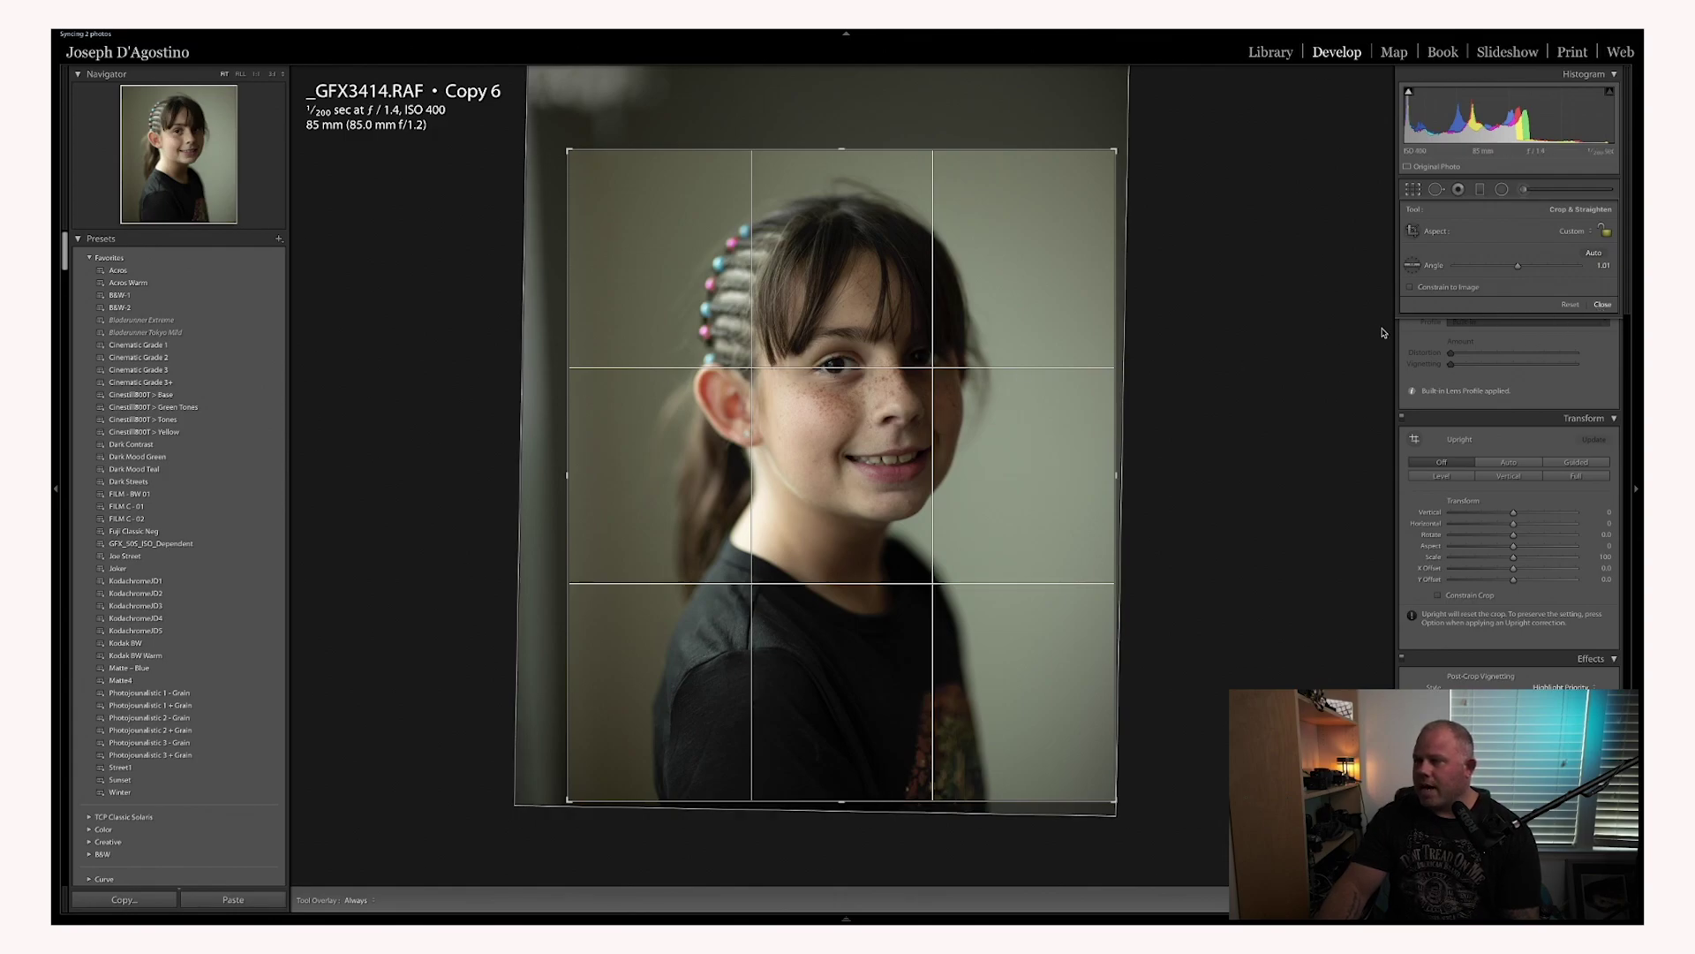
Commit the tighter crop and apply the Matte4 preset for a faded matte look.
{"action": "key", "text": "Return"}
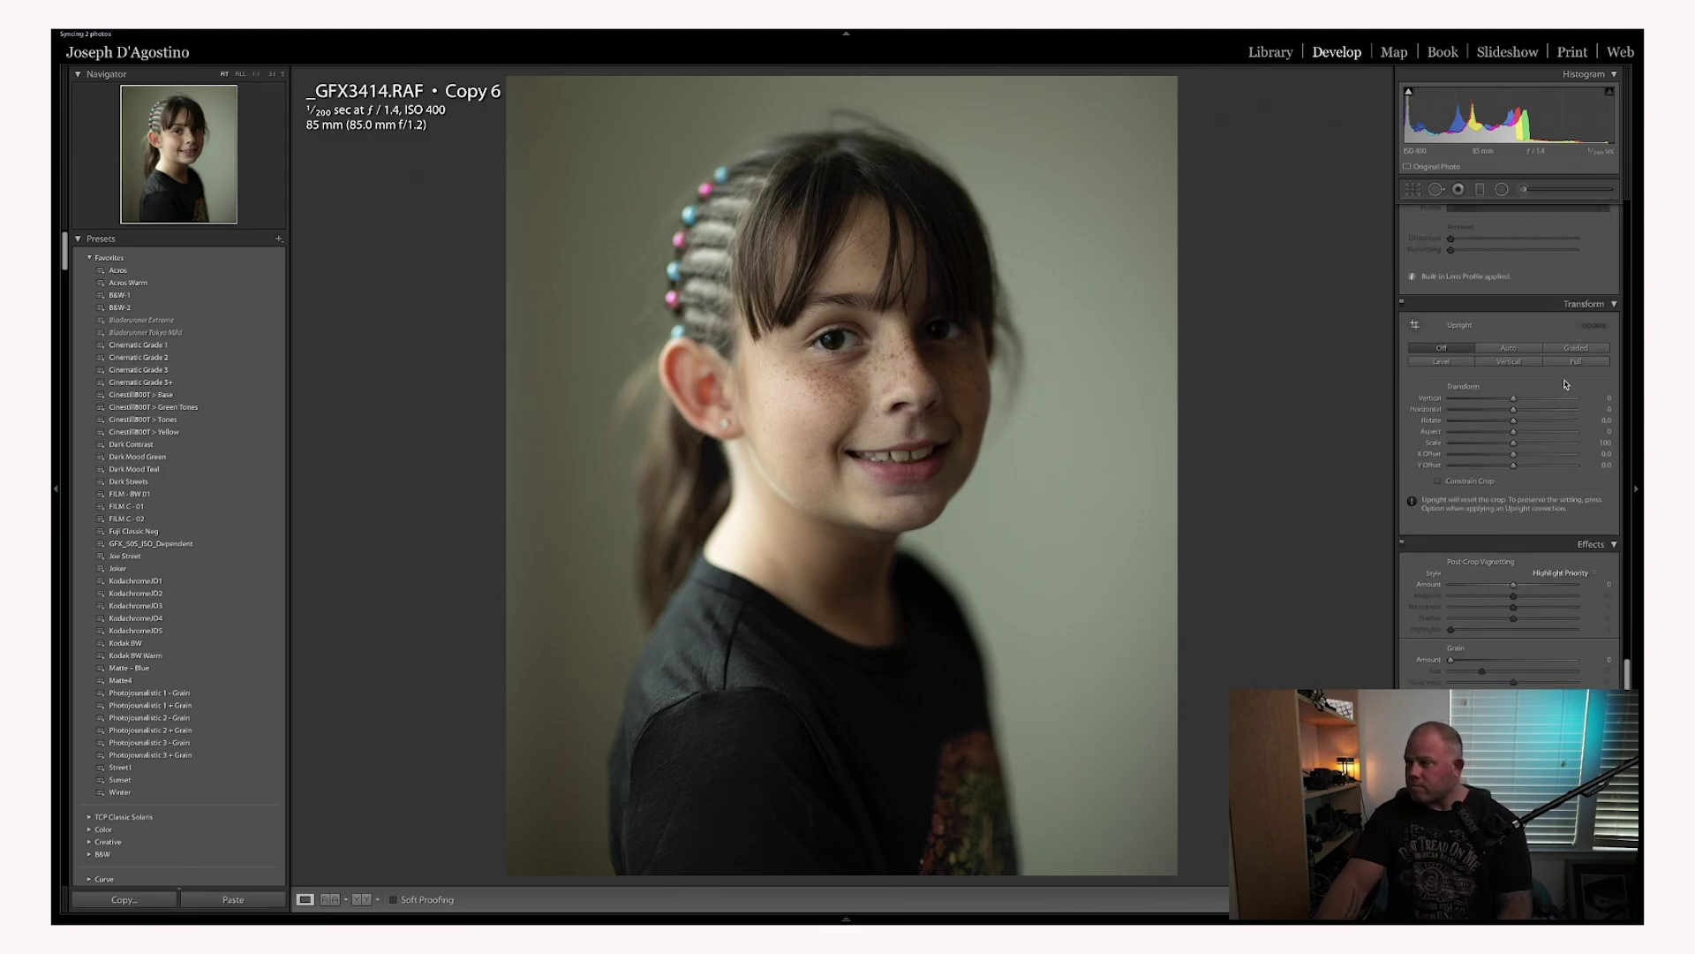
{"action": "scroll", "coordinate": [1565, 384], "scroll_direction": "up", "scroll_amount": 15}
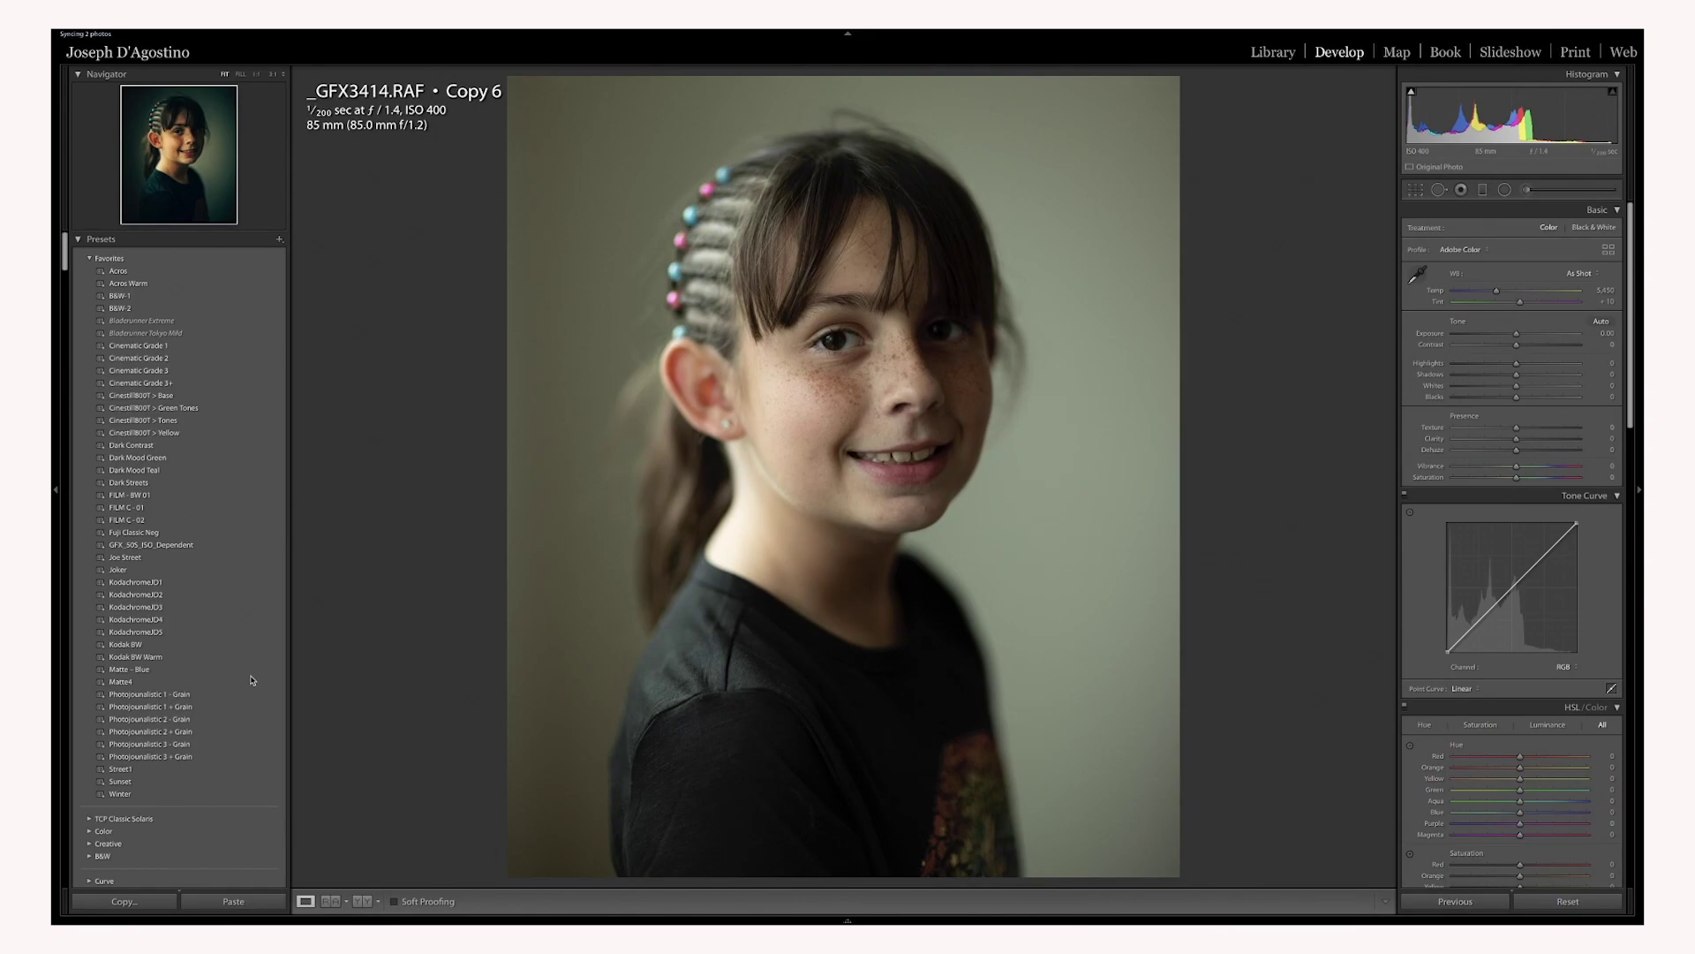
{"action": "left_click", "coordinate": [121, 685]}
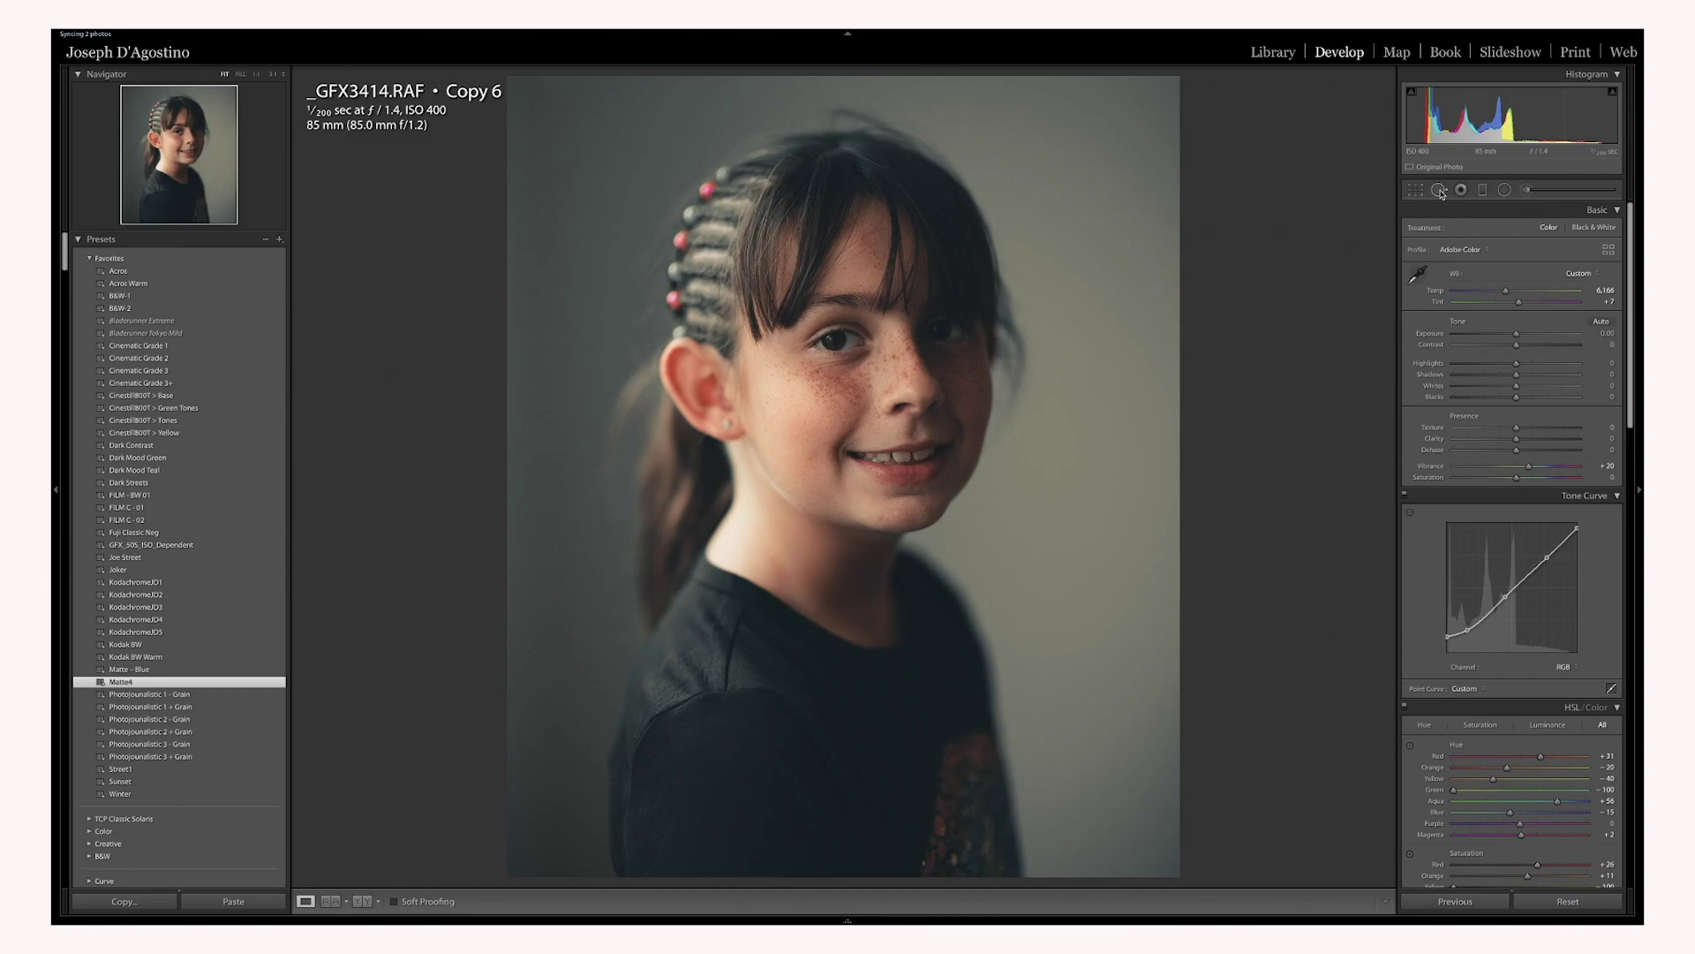
At 1:1 zoom, heal blemishes on the chin, beside the nose and nostril, and elsewhere on the face.
{"action": "left_click", "coordinate": [255, 75]}
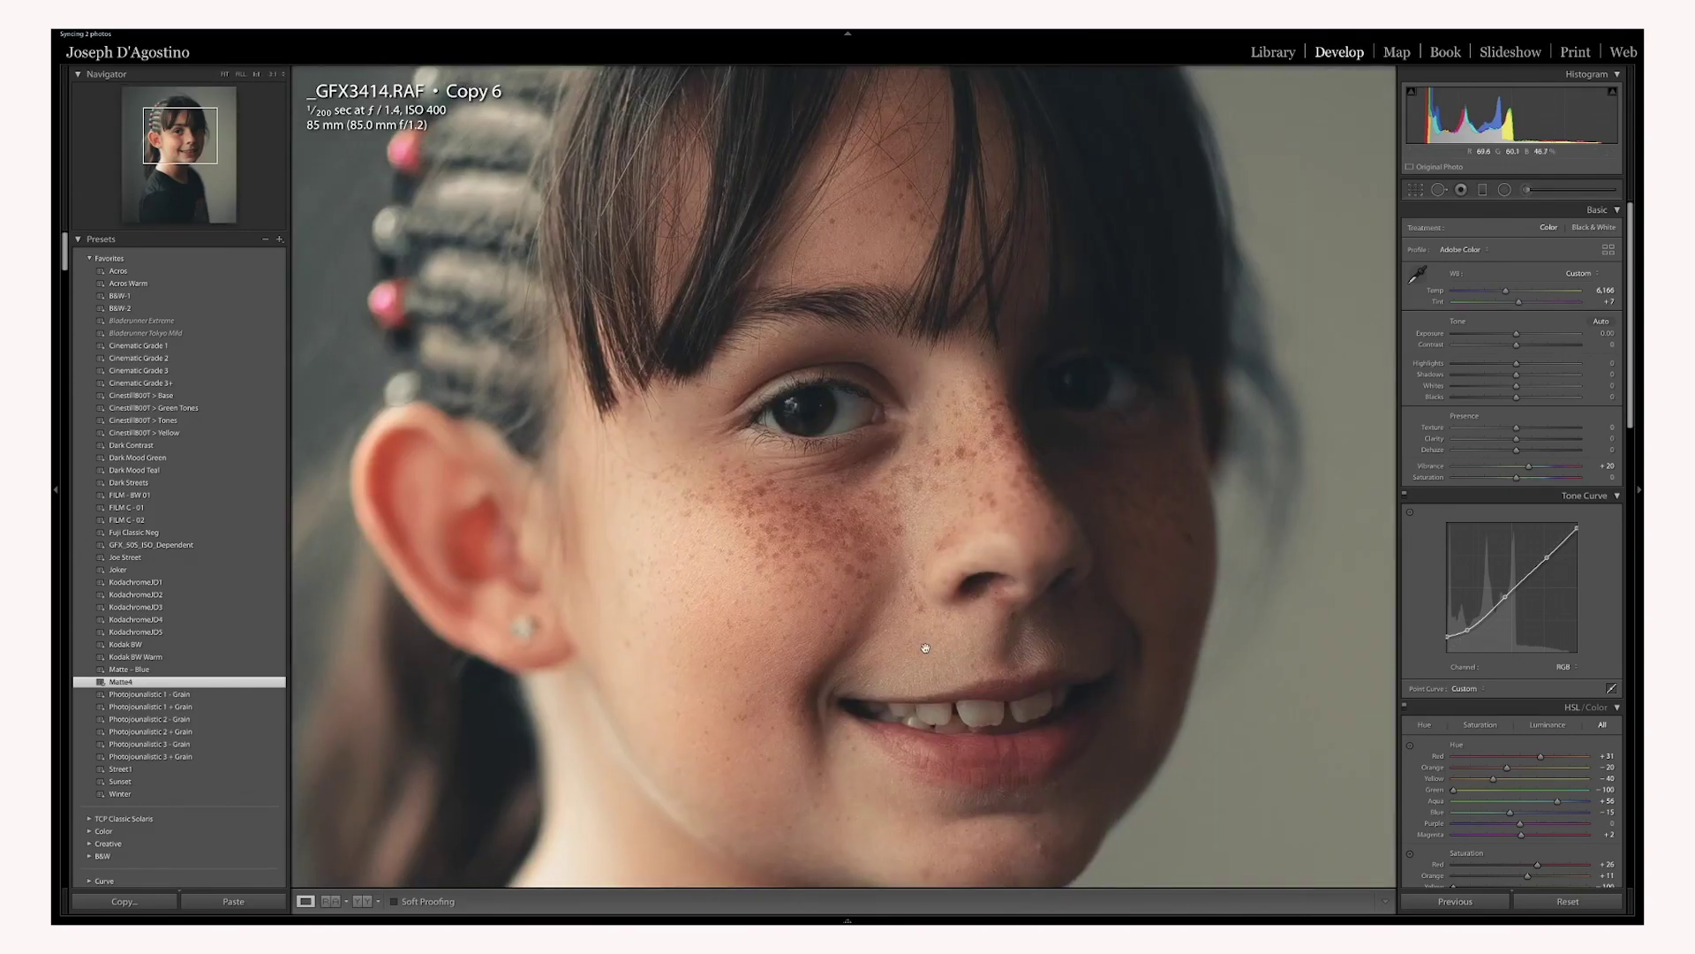
{"action": "left_click_drag", "start_coordinate": [925, 648], "coordinate": [872, 328]}
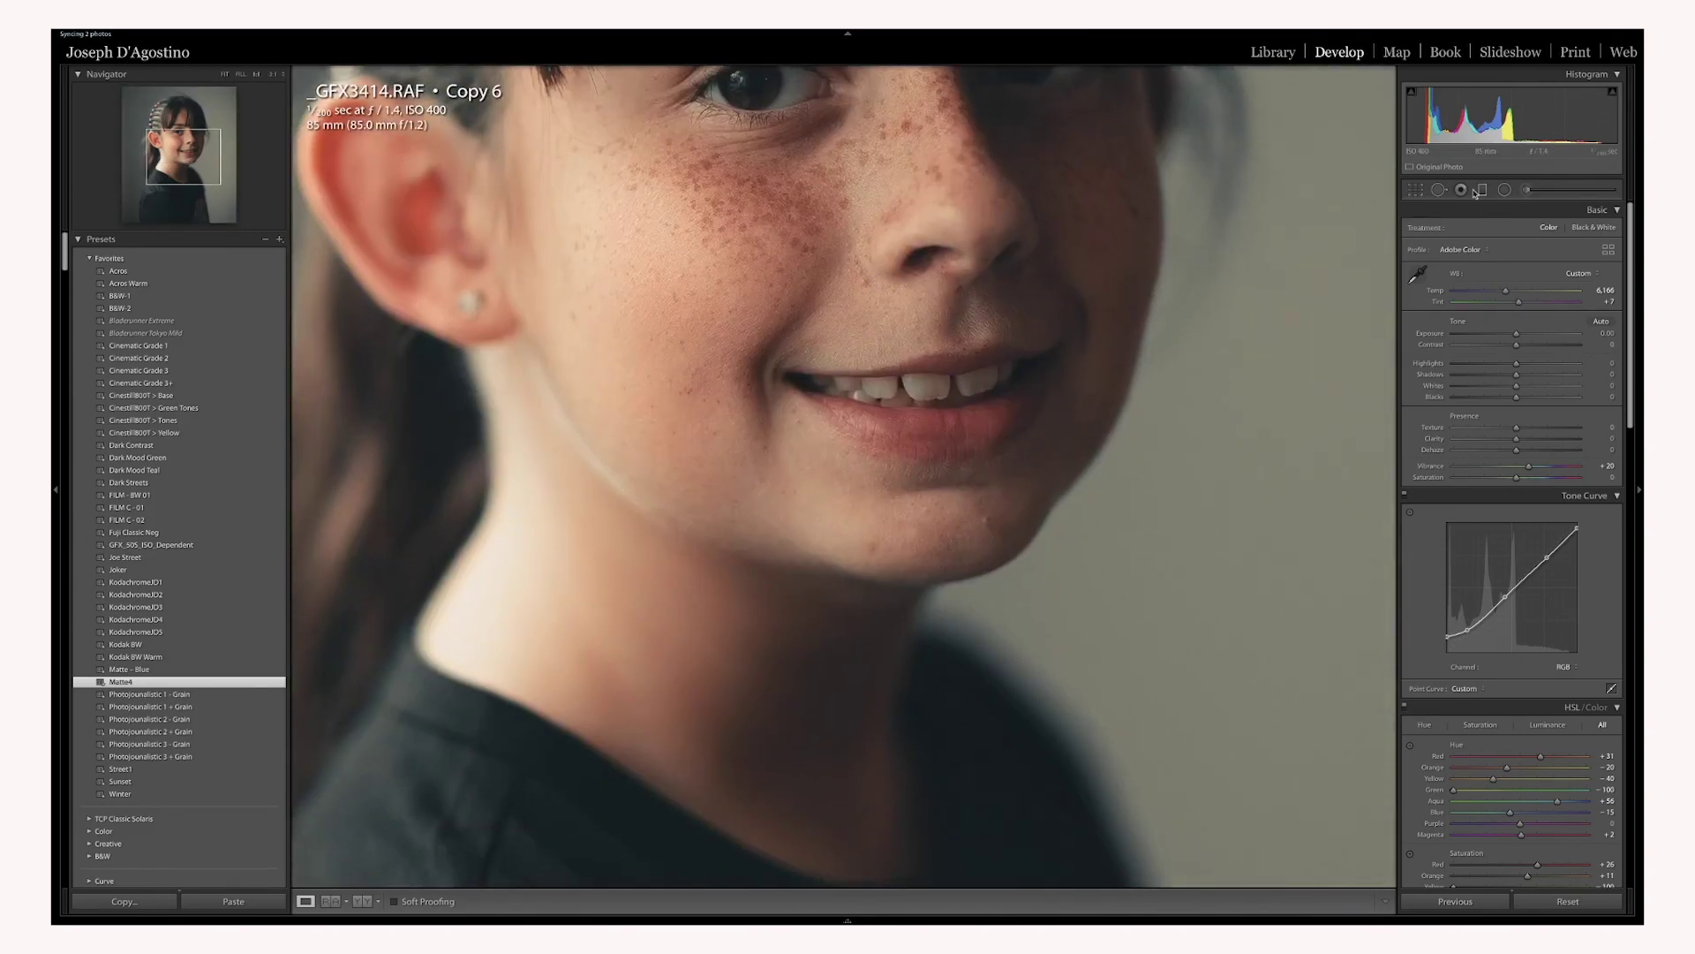
{"action": "key", "text": "q"}
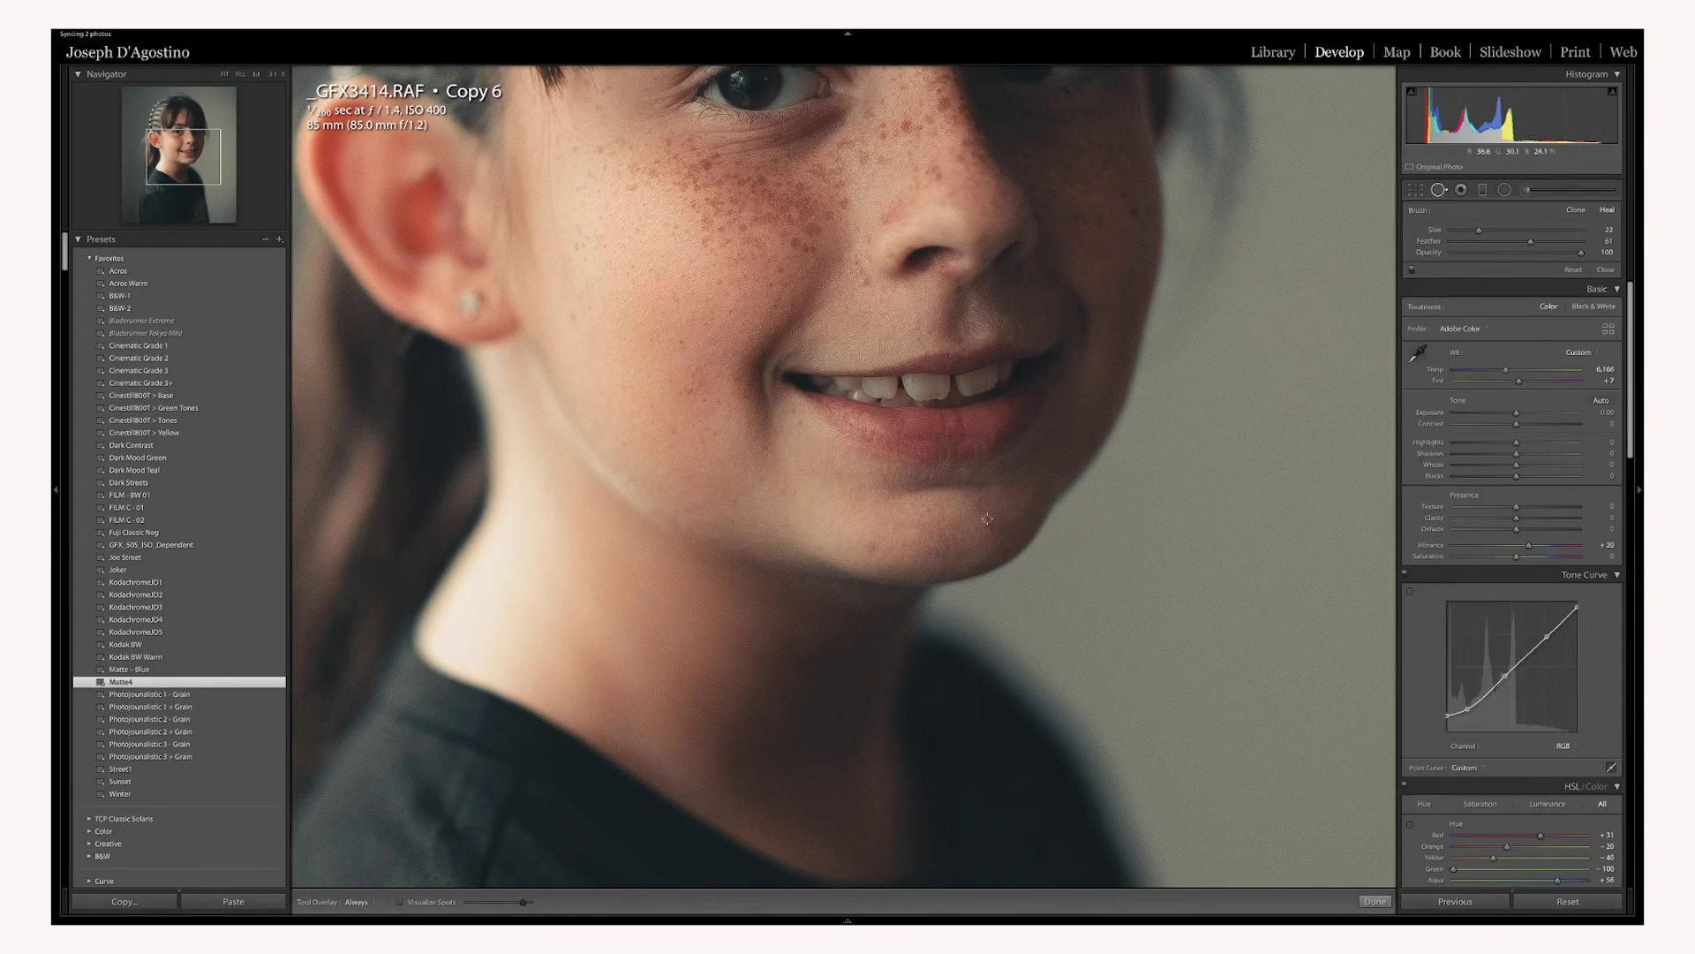
{"action": "left_click", "coordinate": [988, 519]}
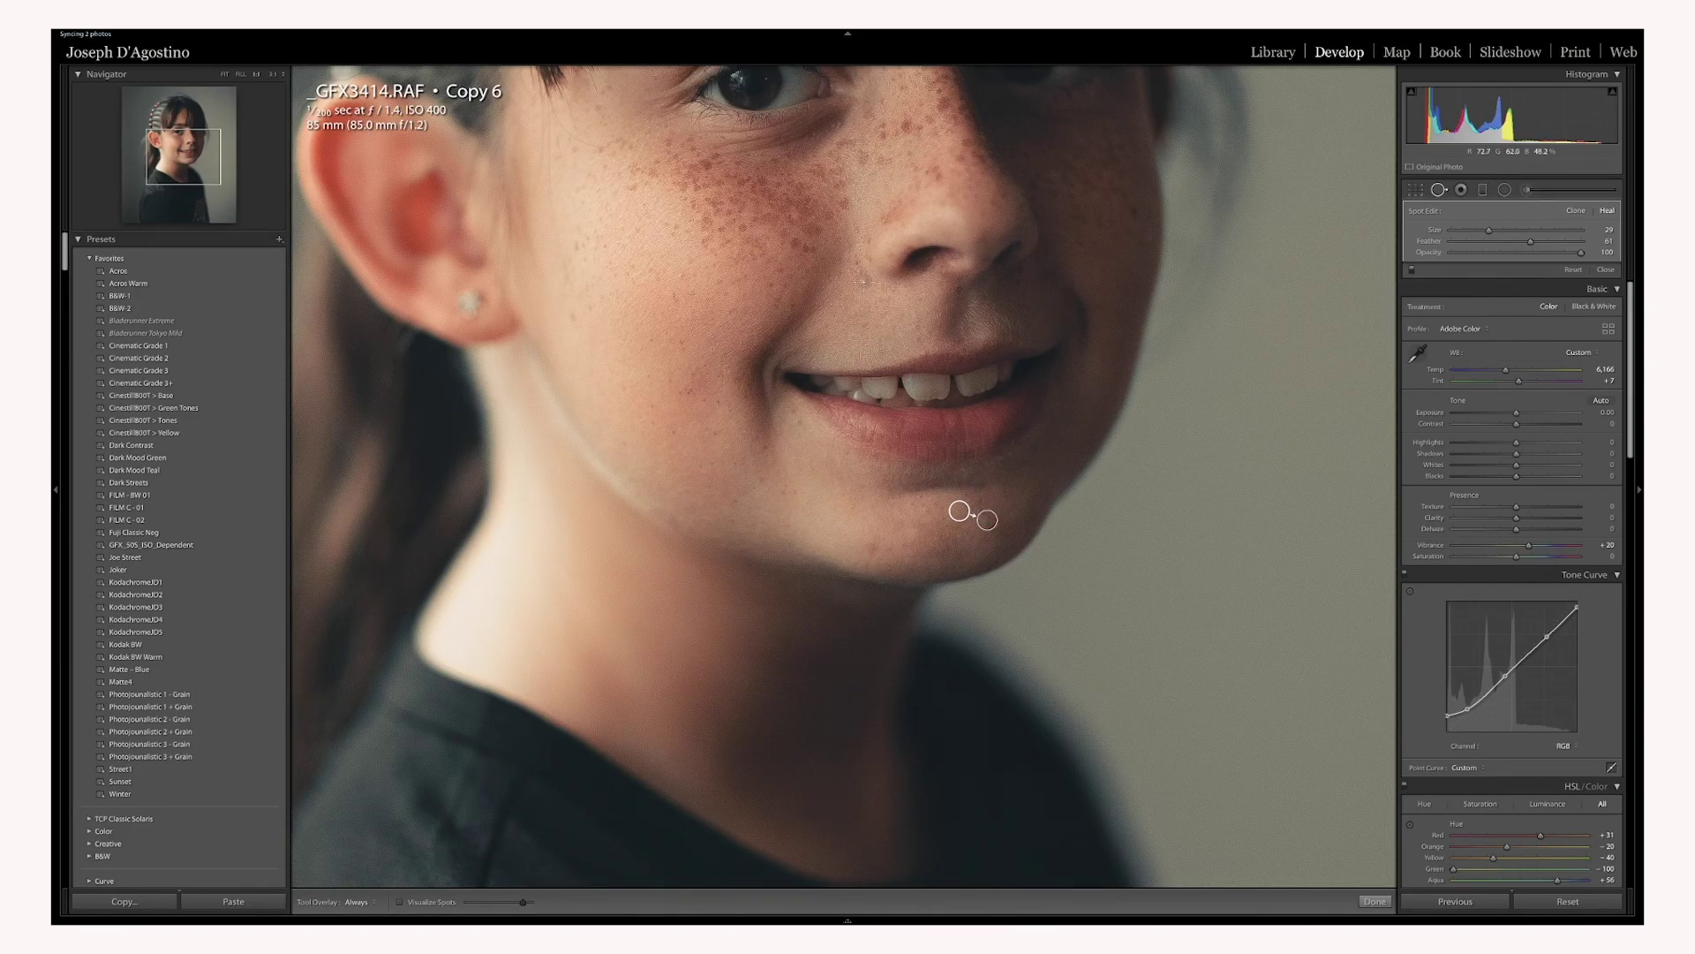
{"action": "left_click", "coordinate": [862, 282]}
{"action": "left_click", "coordinate": [943, 272]}
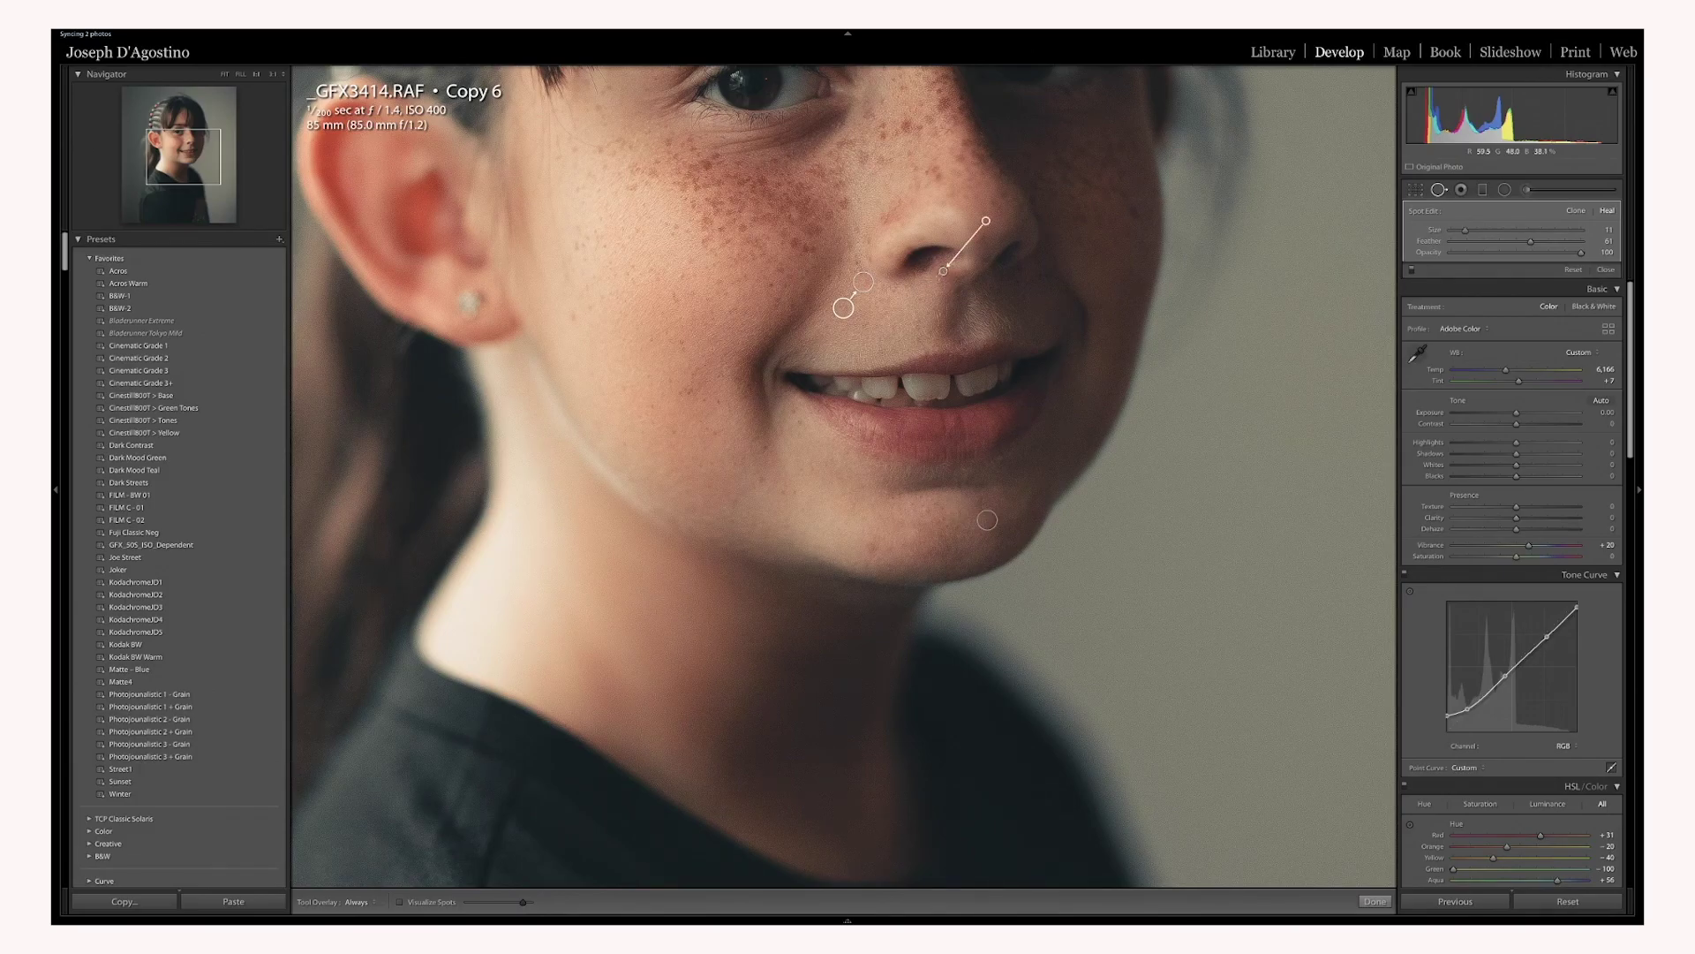
{"action": "left_click", "coordinate": [870, 547]}
{"action": "left_click", "coordinate": [1606, 270]}
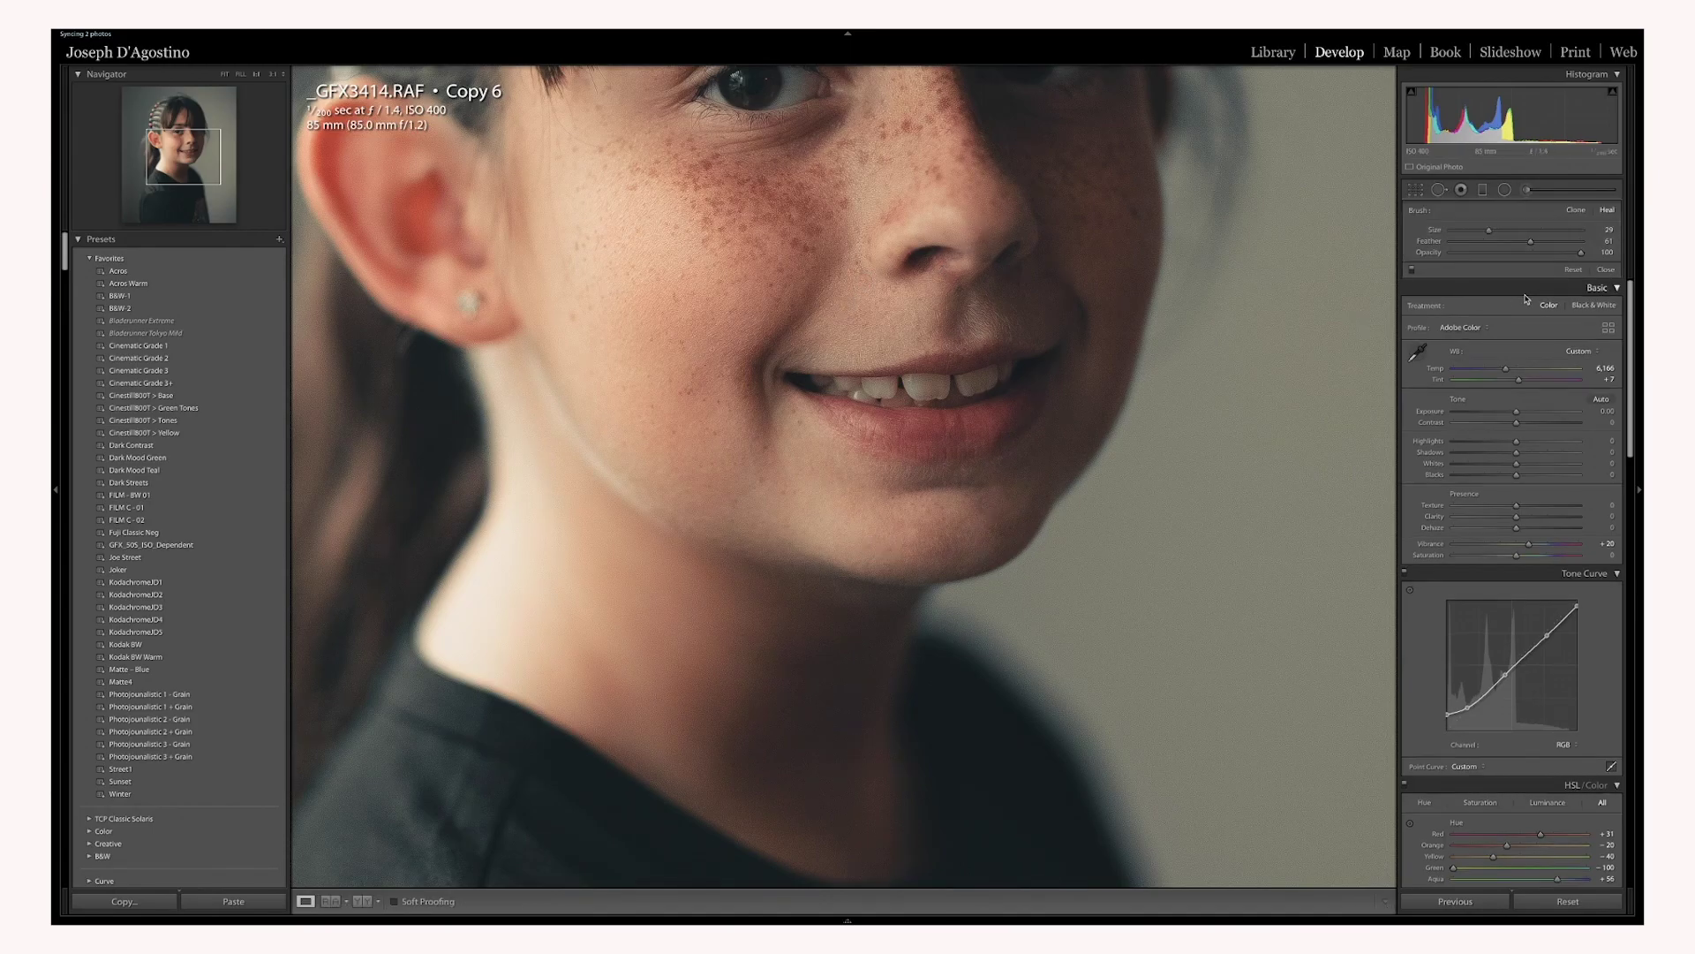
In Fit view, lift the shadows, adjust the whites, and set blacks to about +13.
{"action": "left_click", "coordinate": [886, 327]}
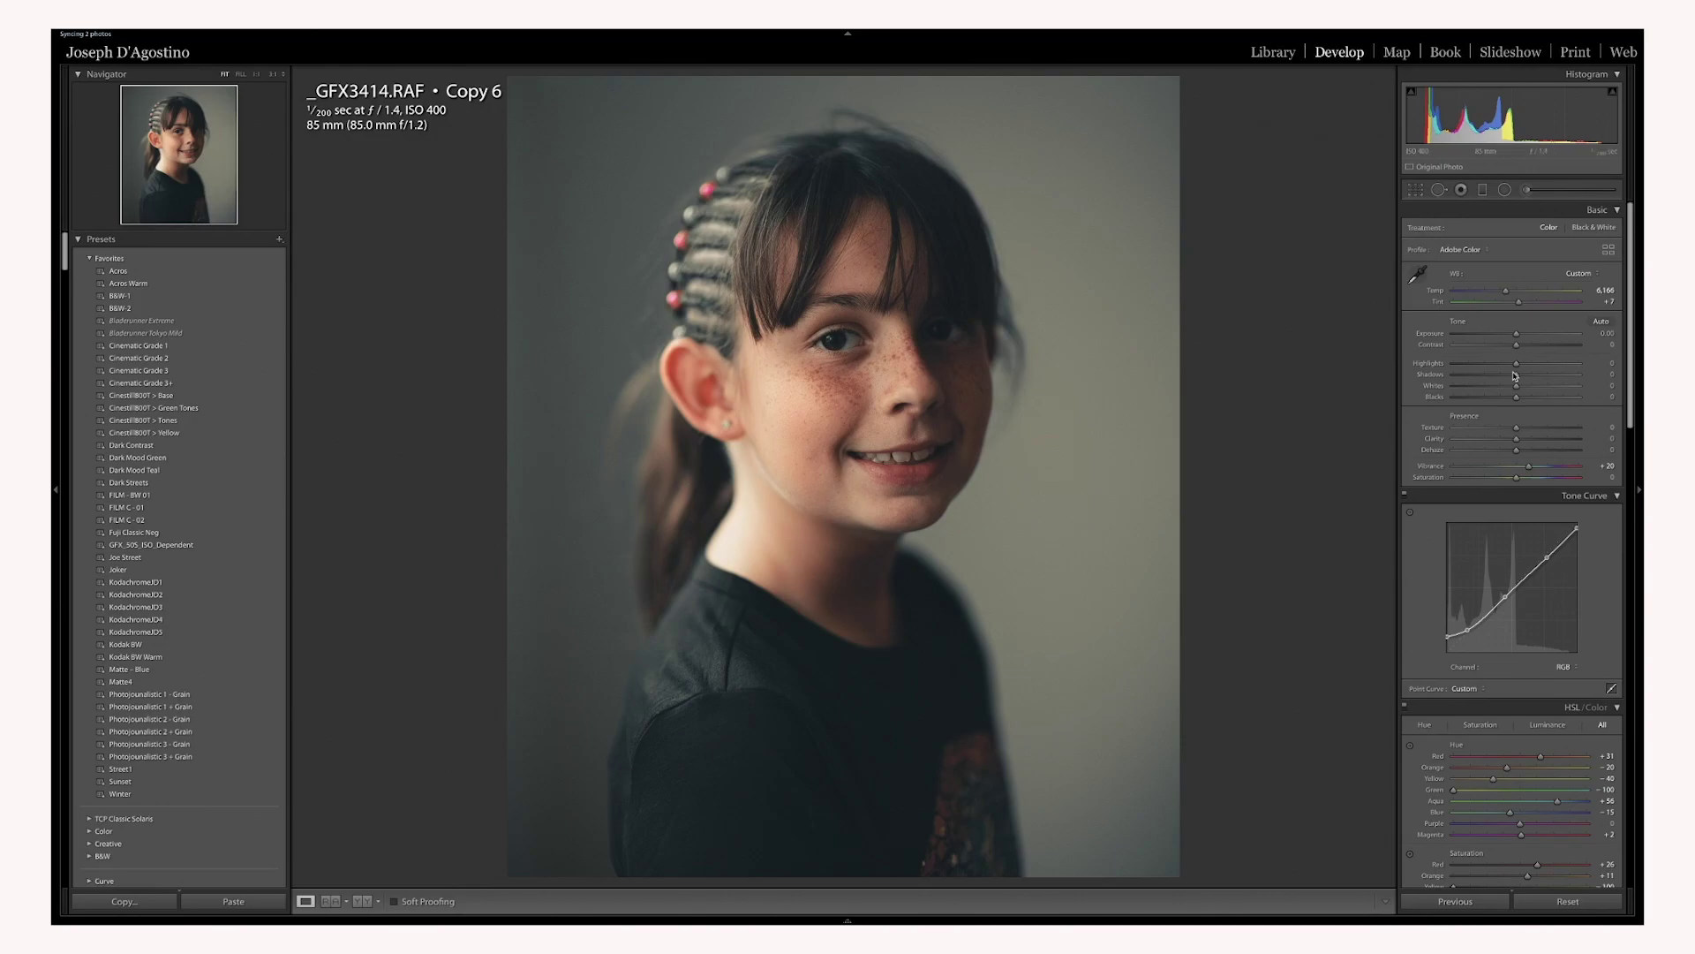
{"action": "left_click_drag", "start_coordinate": [1517, 378], "coordinate": [1530, 377]}
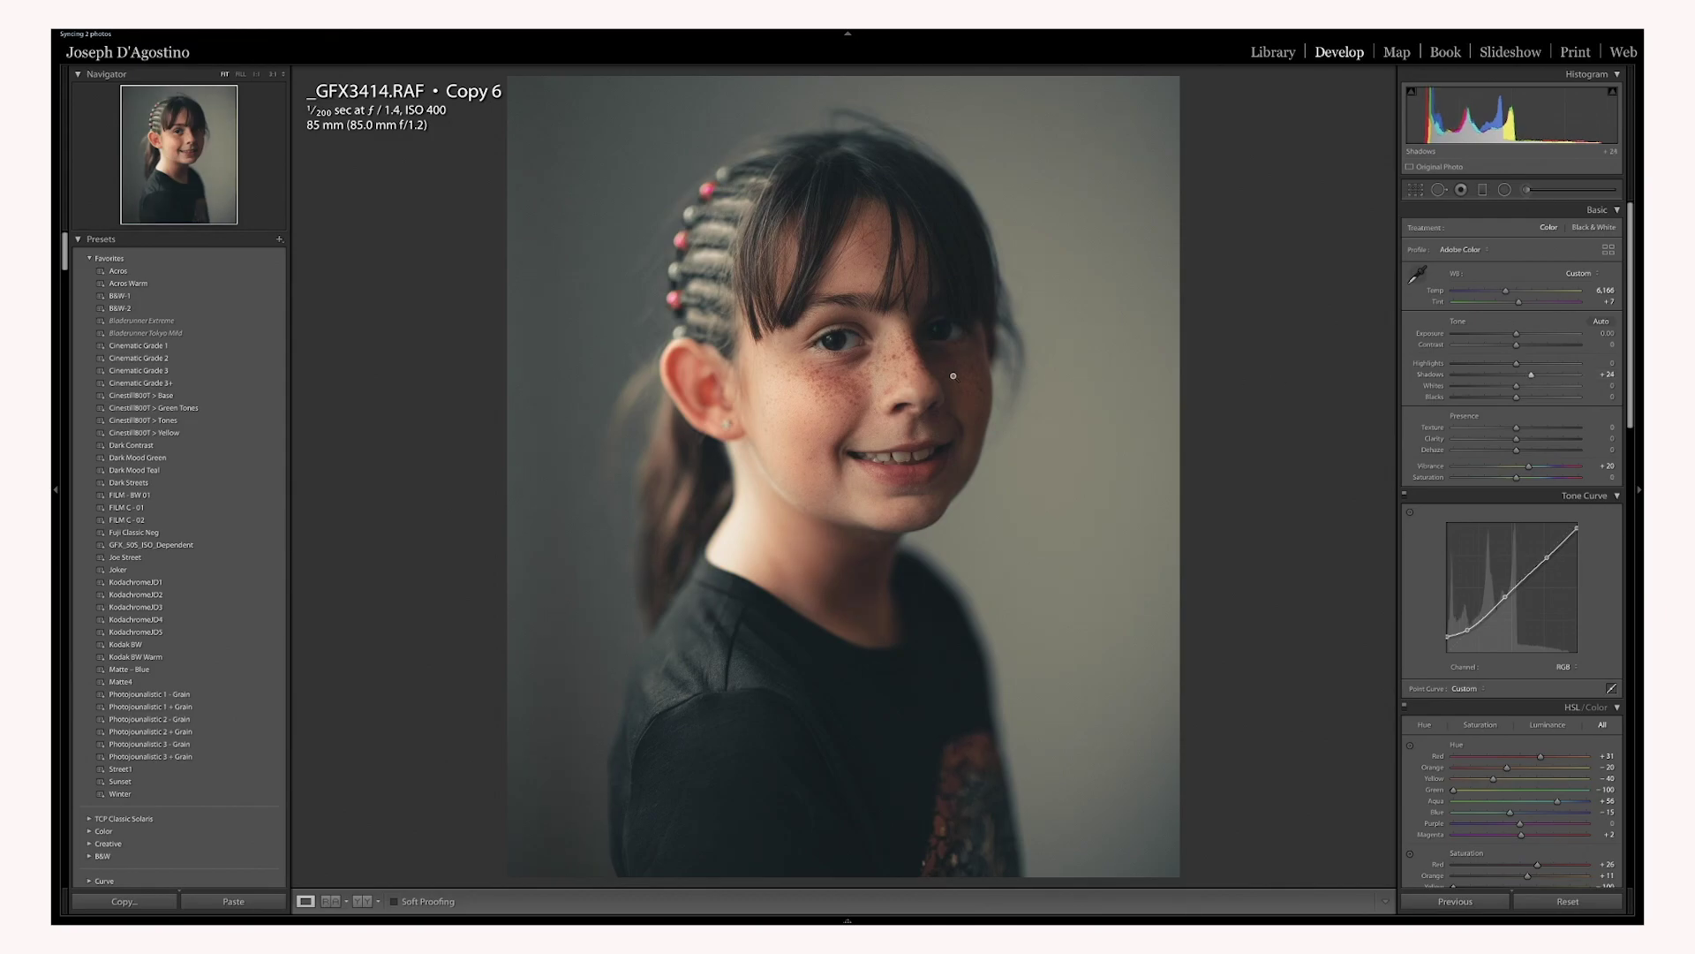
{"action": "mouse_move", "coordinate": [1531, 375]}
{"action": "left_mouse_down"}
{"action": "mouse_move", "coordinate": [1470, 382]}
{"action": "mouse_move", "coordinate": [1530, 378]}
{"action": "mouse_move", "coordinate": [1511, 370]}
{"action": "left_mouse_up"}
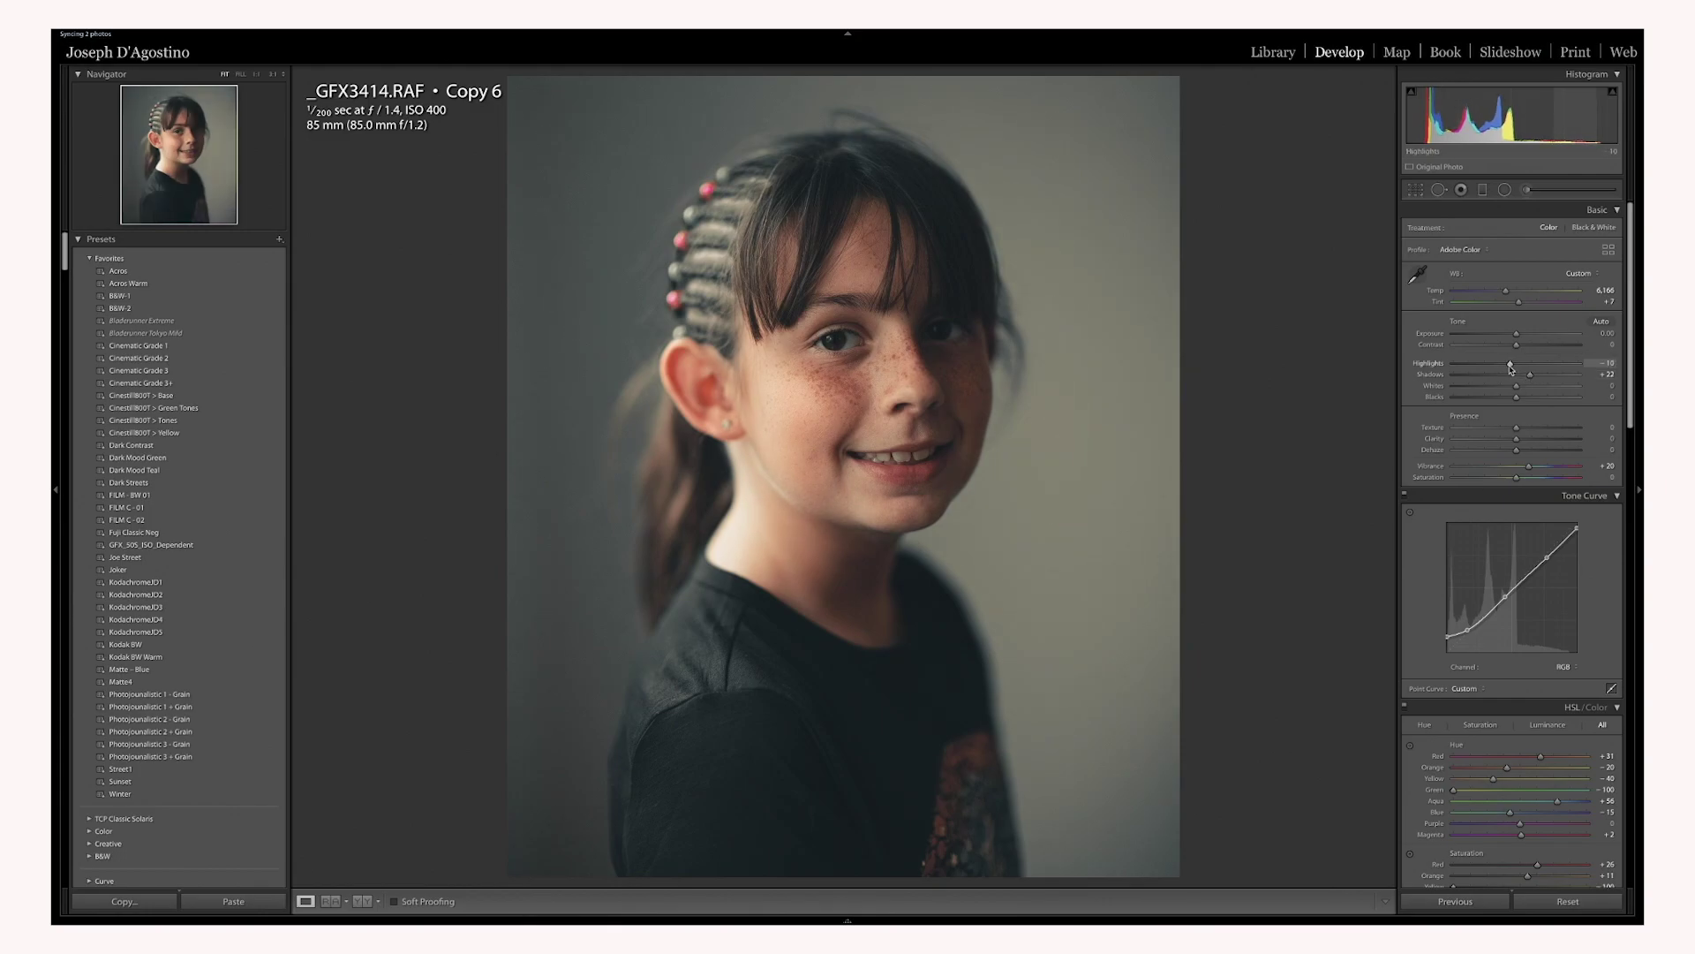
{"action": "mouse_move", "coordinate": [1516, 386]}
{"action": "left_mouse_down"}
{"action": "mouse_move", "coordinate": [1541, 389]}
{"action": "mouse_move", "coordinate": [1511, 392]}
{"action": "mouse_move", "coordinate": [1531, 401]}
{"action": "left_mouse_up"}
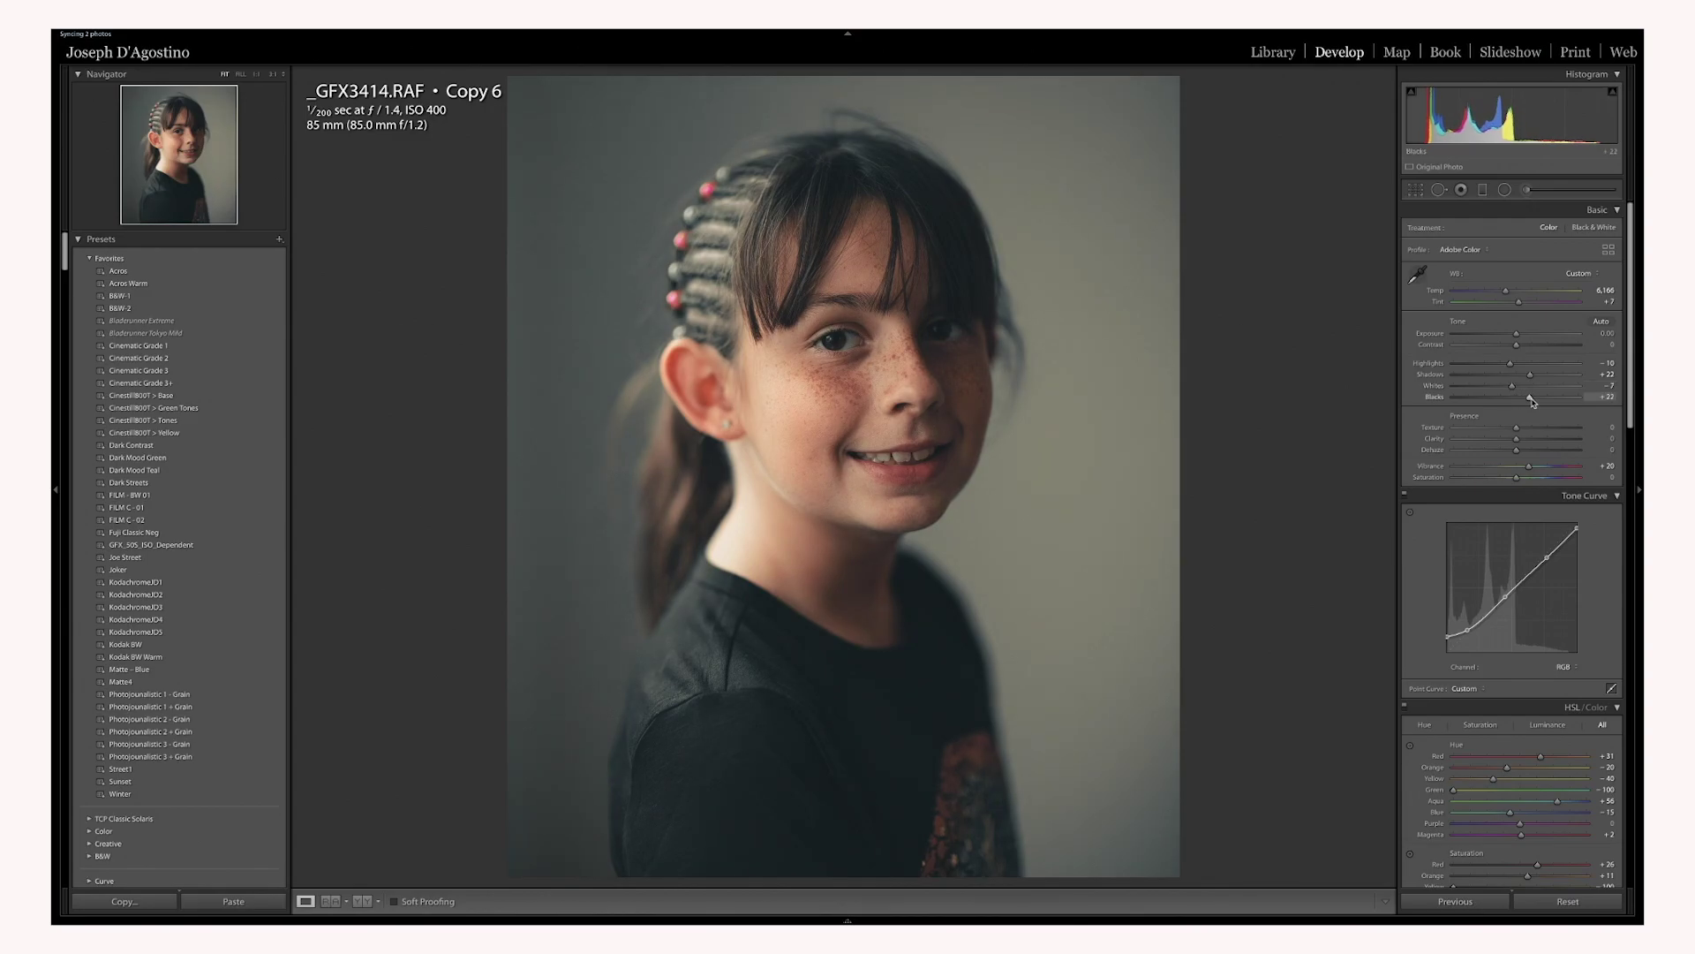
{"action": "left_click_drag", "start_coordinate": [1532, 402], "coordinate": [1504, 350]}
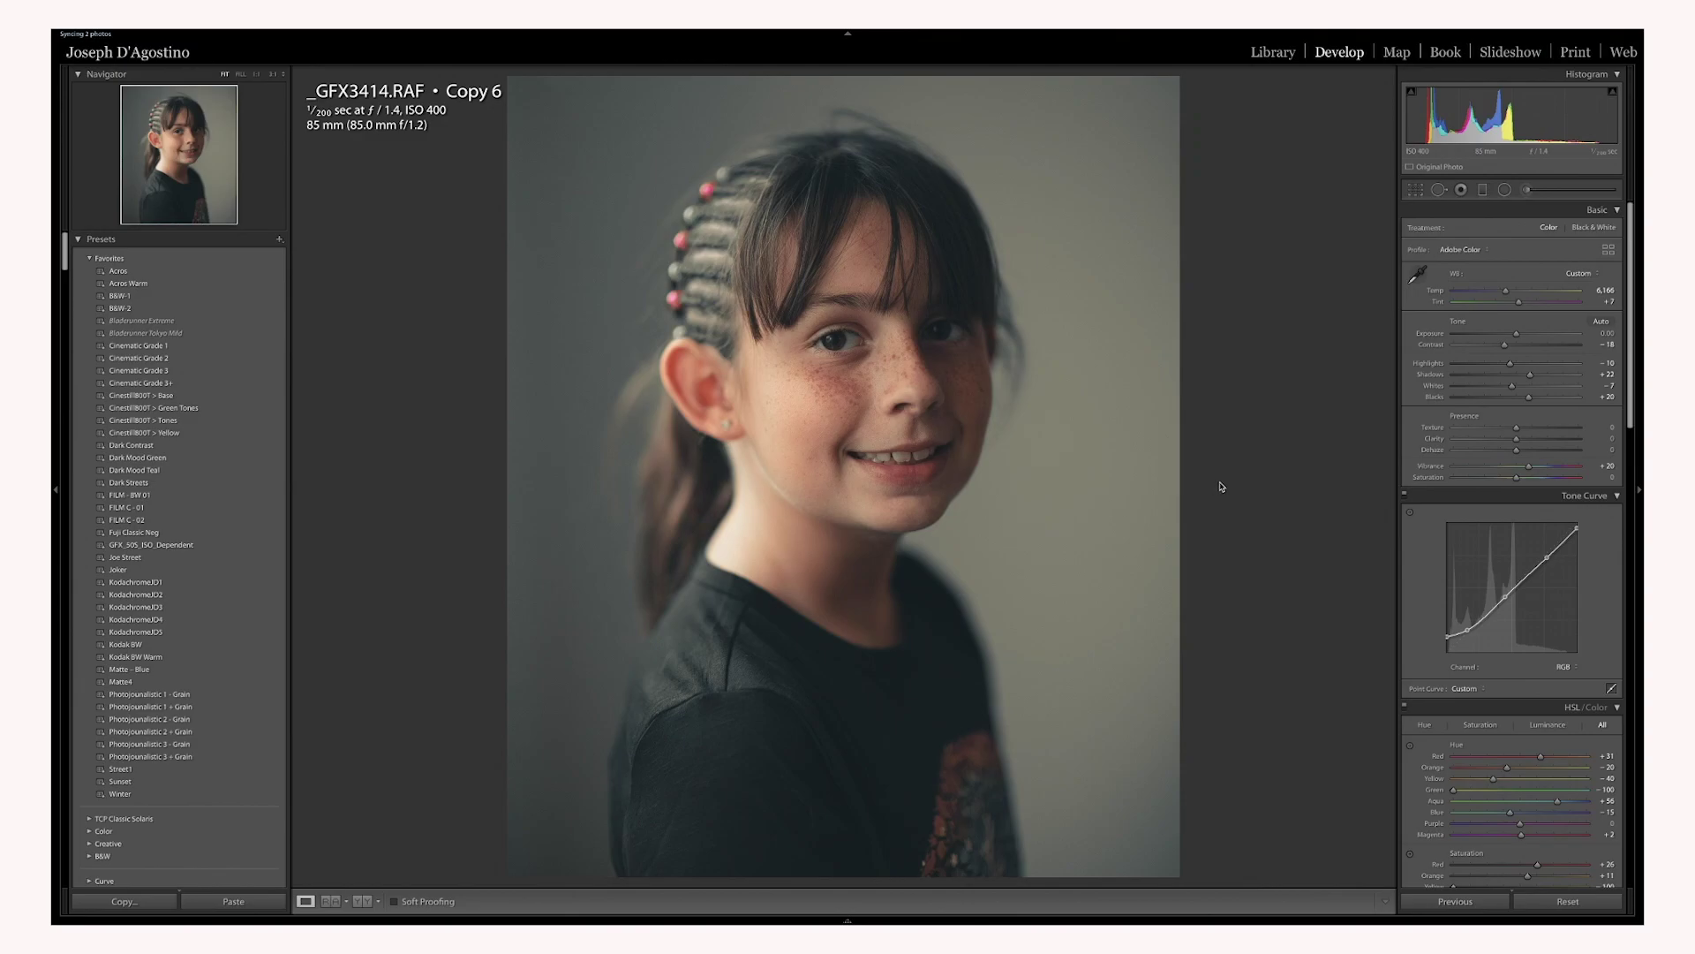
Reduce contrast slightly, raise Texture to +7, and add a touch of Vibrance.
{"action": "left_click_drag", "start_coordinate": [1504, 349], "coordinate": [1507, 348]}
{"action": "left_click_drag", "start_coordinate": [1515, 427], "coordinate": [1519, 430]}
{"action": "left_click_drag", "start_coordinate": [1520, 430], "coordinate": [1522, 430]}
{"action": "left_click_drag", "start_coordinate": [1529, 469], "coordinate": [1533, 470]}
Scroll the right-hand panel down to the HSL section.
{"action": "scroll", "coordinate": [1459, 481], "scroll_direction": "down", "scroll_amount": 1}
{"action": "scroll", "coordinate": [1459, 479], "scroll_direction": "down", "scroll_amount": 3}
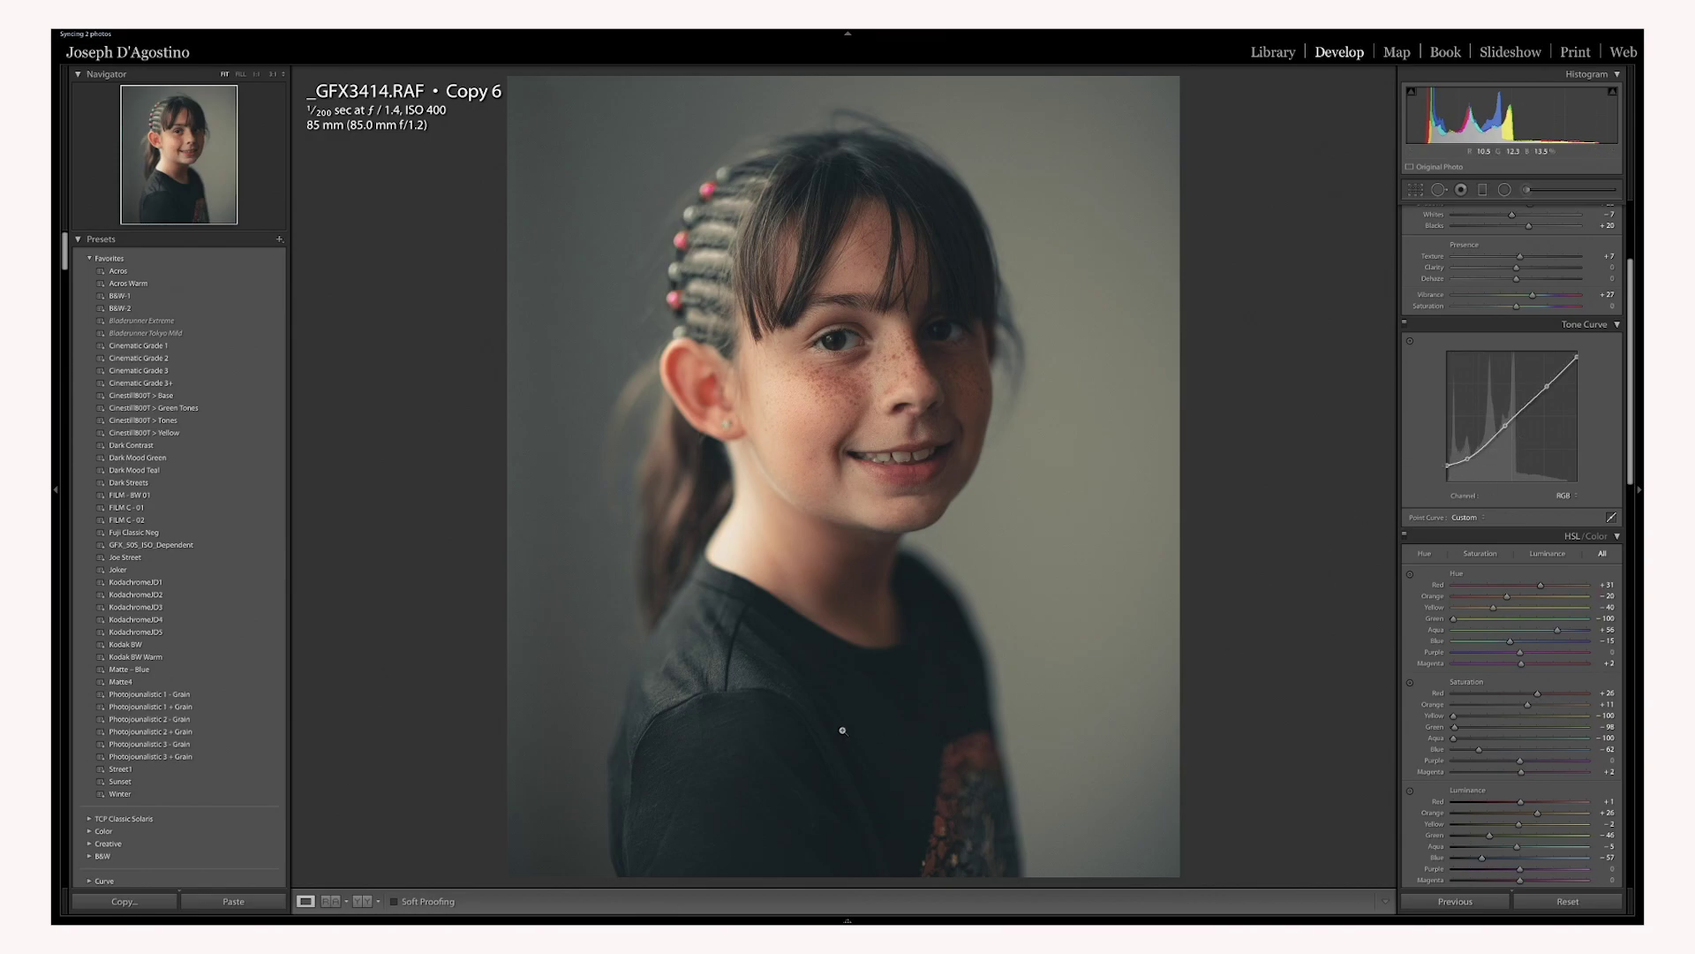
Zoomed in with Spot Removal, heal the specks on the black shirt, then return to Fit view.
{"action": "left_click", "coordinate": [1439, 190]}
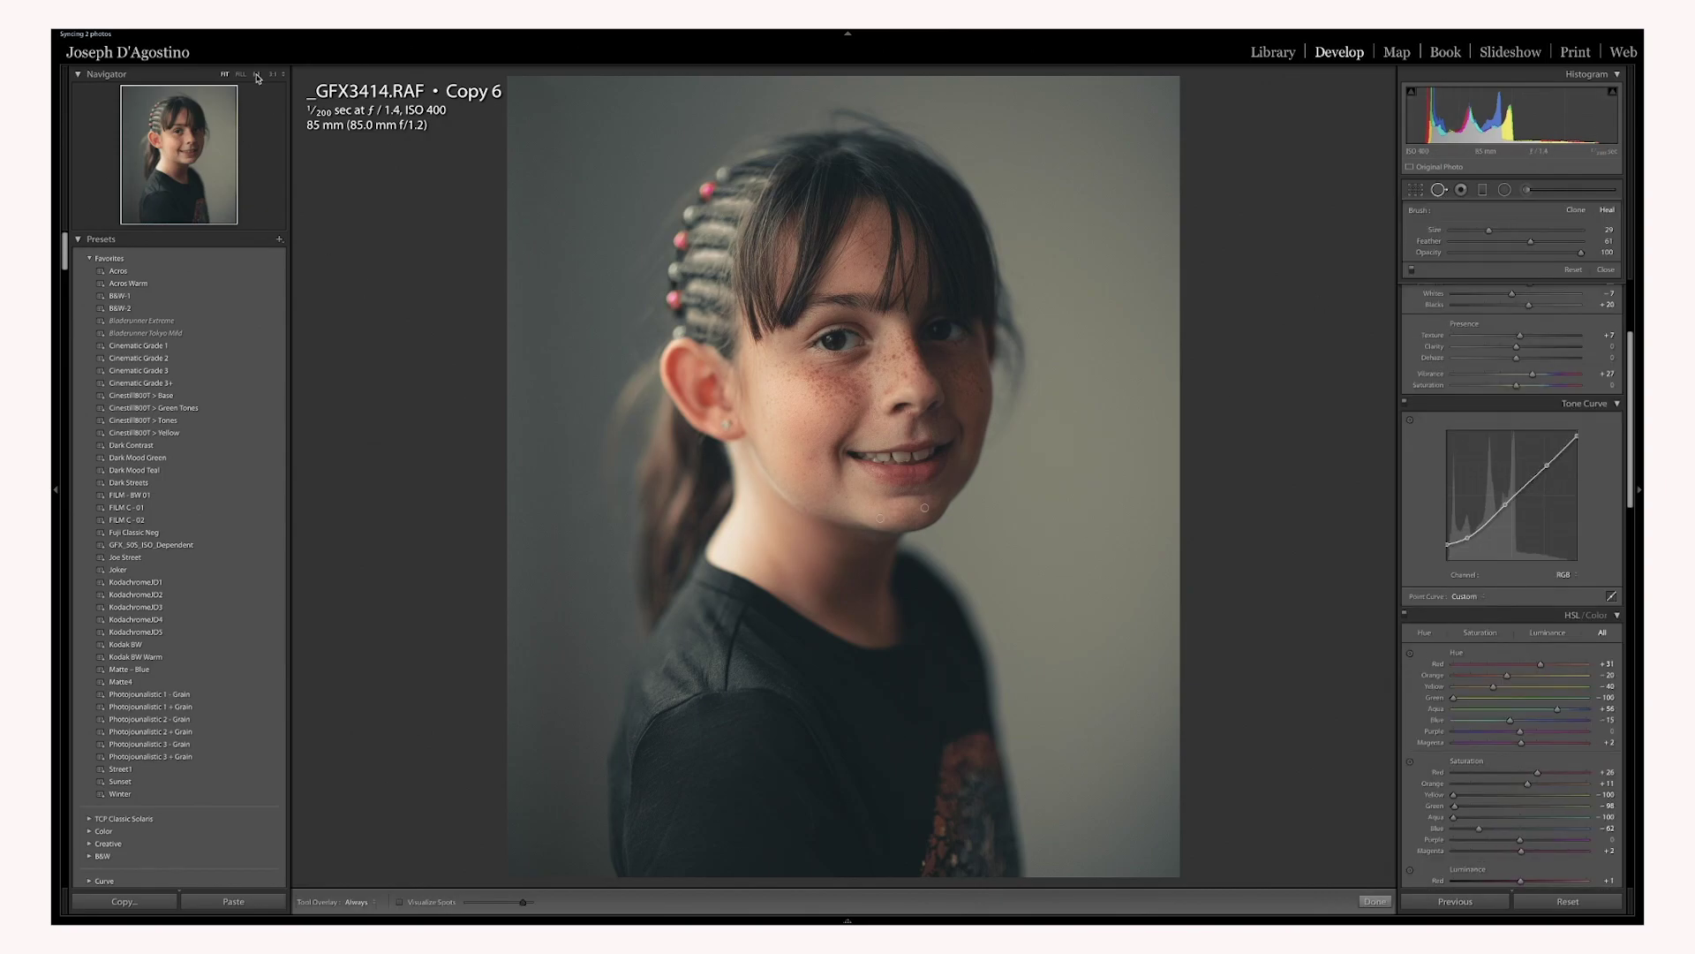
{"action": "key", "text": "z"}
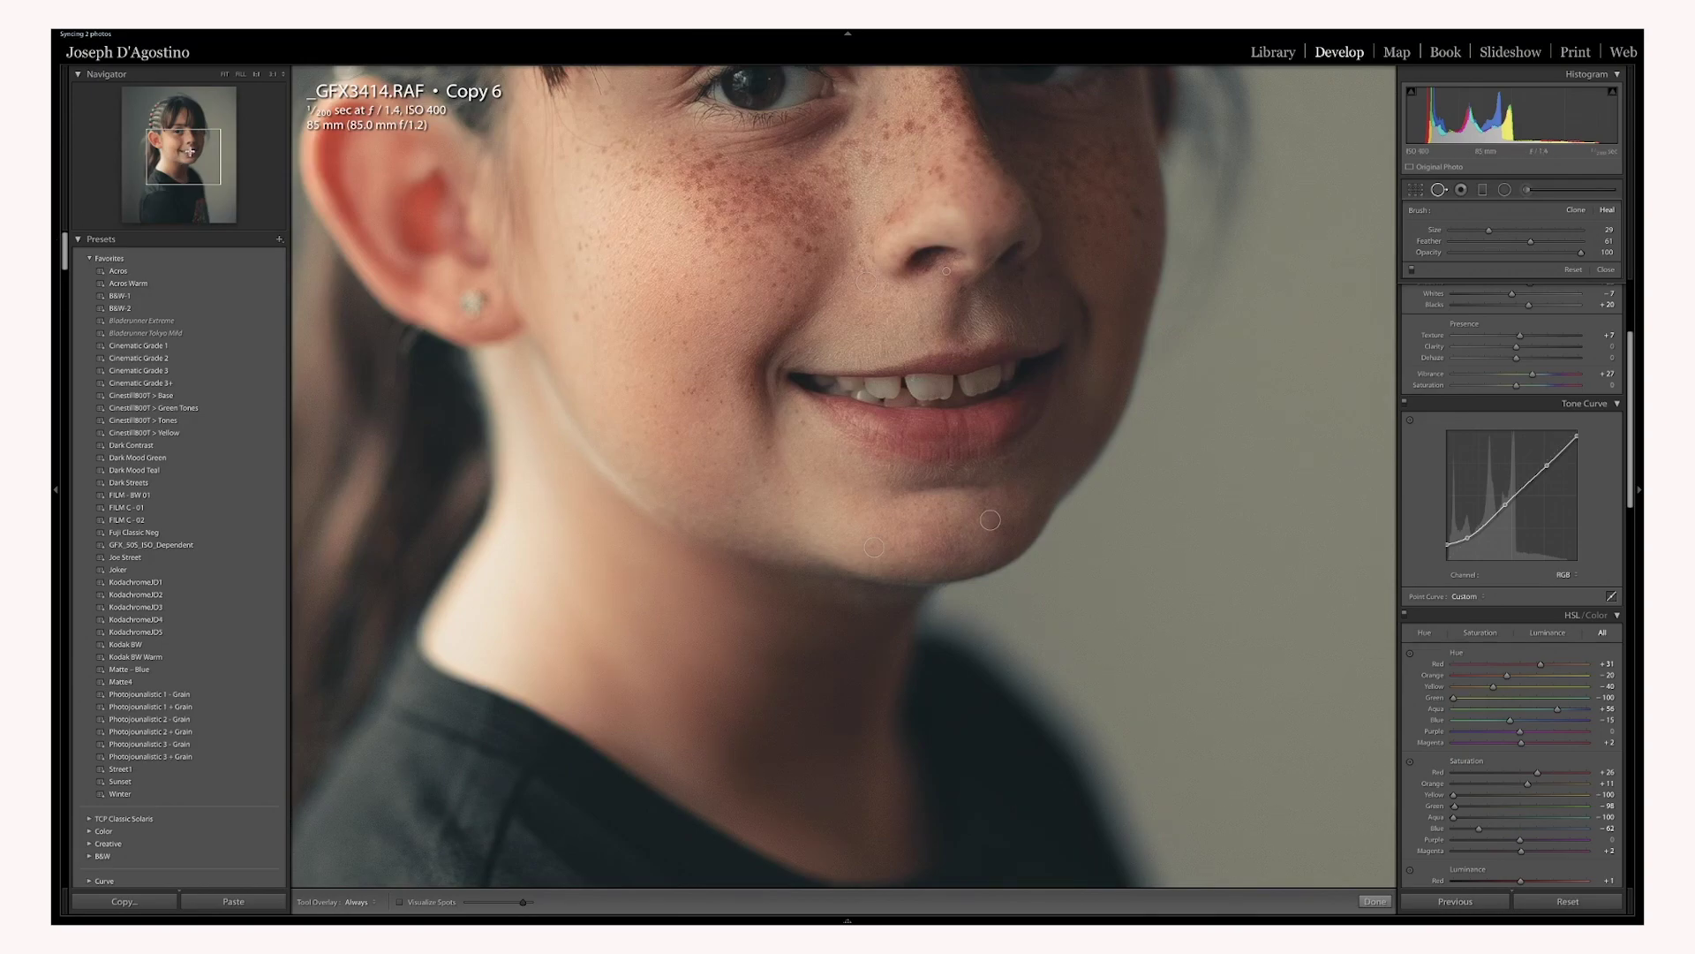
{"action": "left_click_drag", "start_coordinate": [189, 152], "coordinate": [174, 223]}
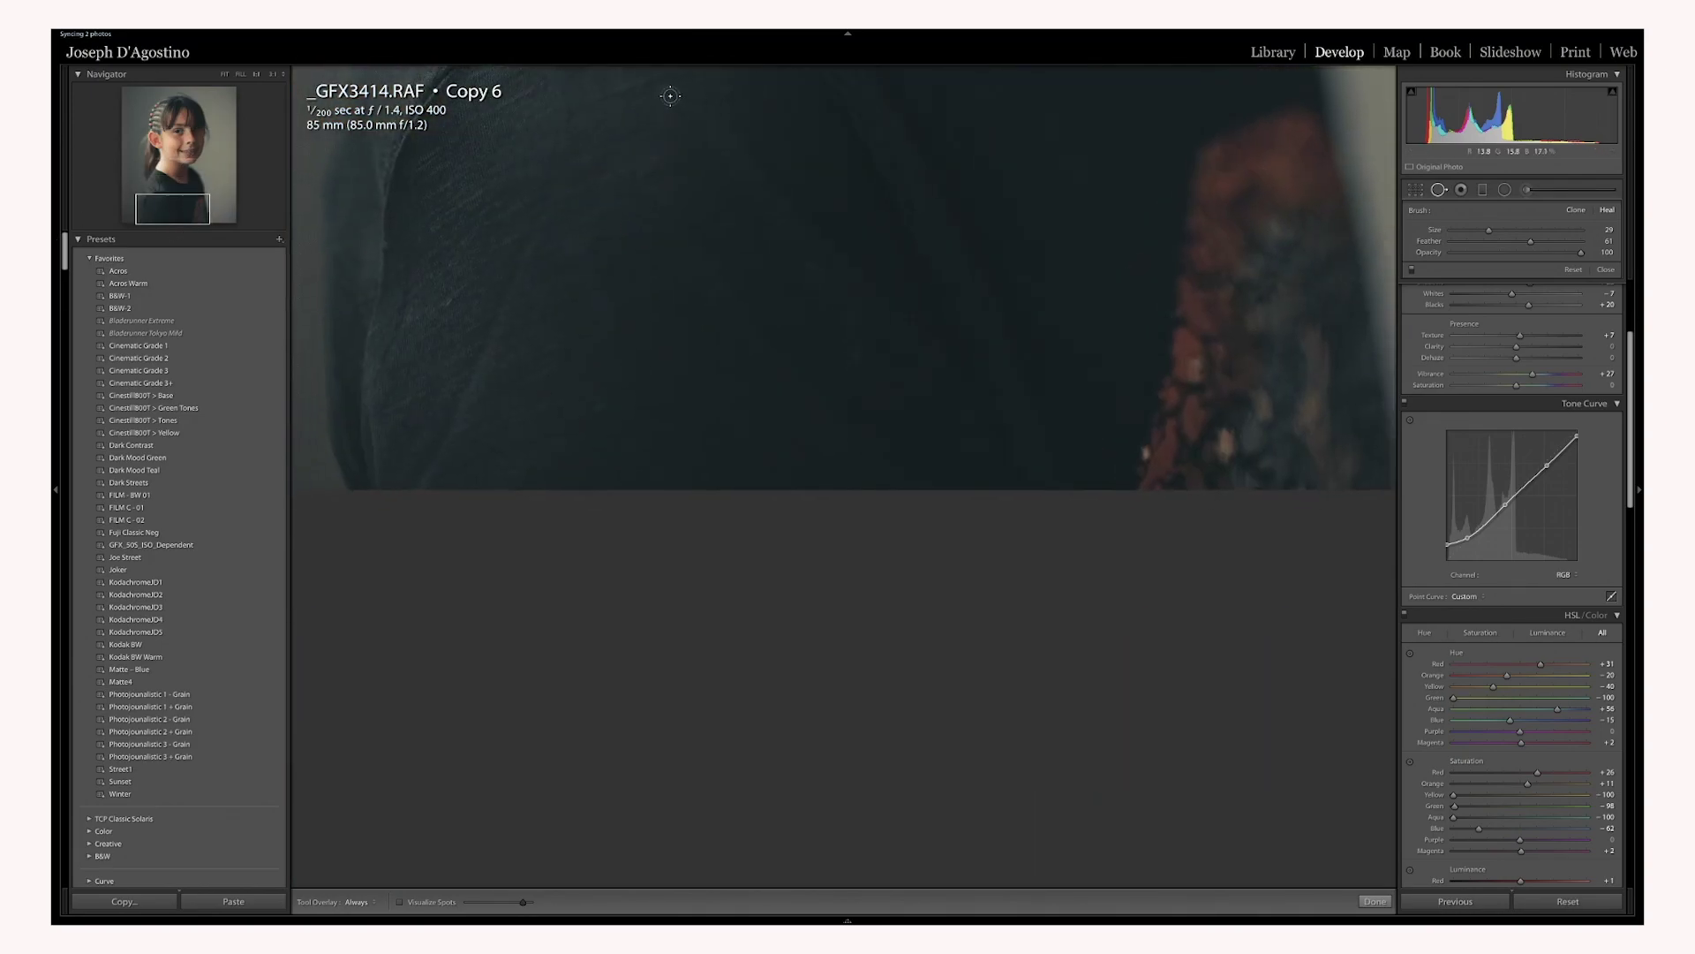
{"action": "scroll", "coordinate": [851, 362], "scroll_direction": "down", "scroll_amount": 3}
{"action": "mouse_move", "coordinate": [851, 362]}
{"action": "left_mouse_down"}
{"action": "mouse_move", "coordinate": [823, 276]}
{"action": "mouse_move", "coordinate": [773, 254]}
{"action": "mouse_move", "coordinate": [768, 219]}
{"action": "left_mouse_up"}
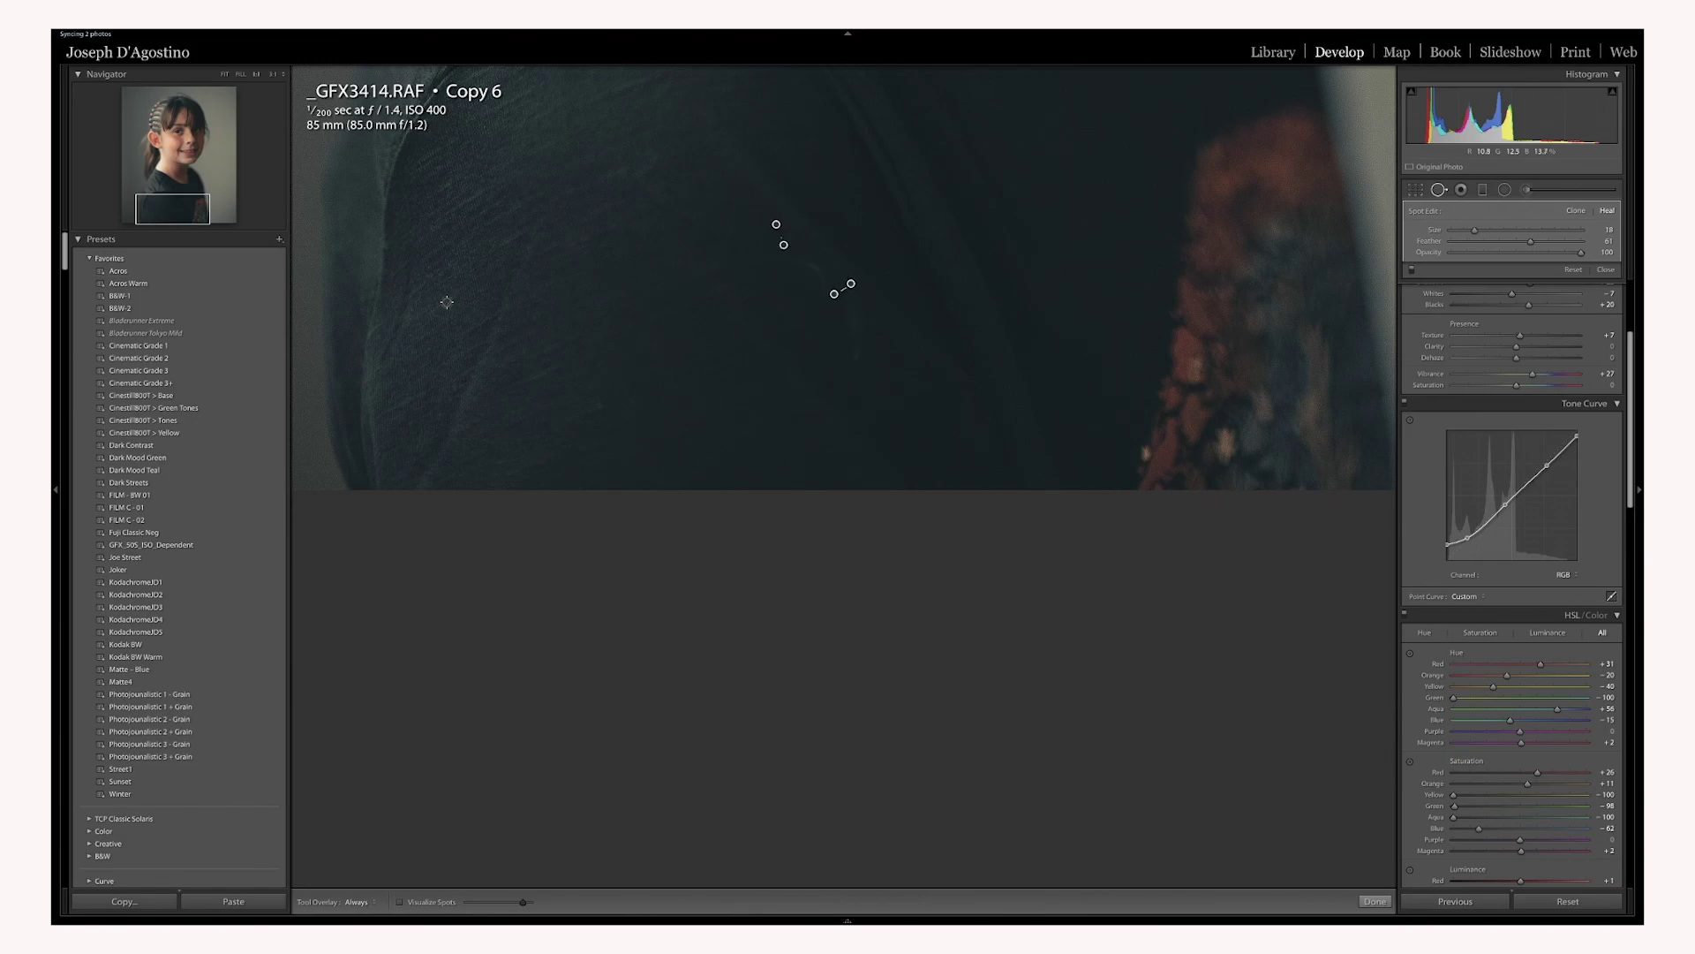
{"action": "left_click", "coordinate": [445, 302]}
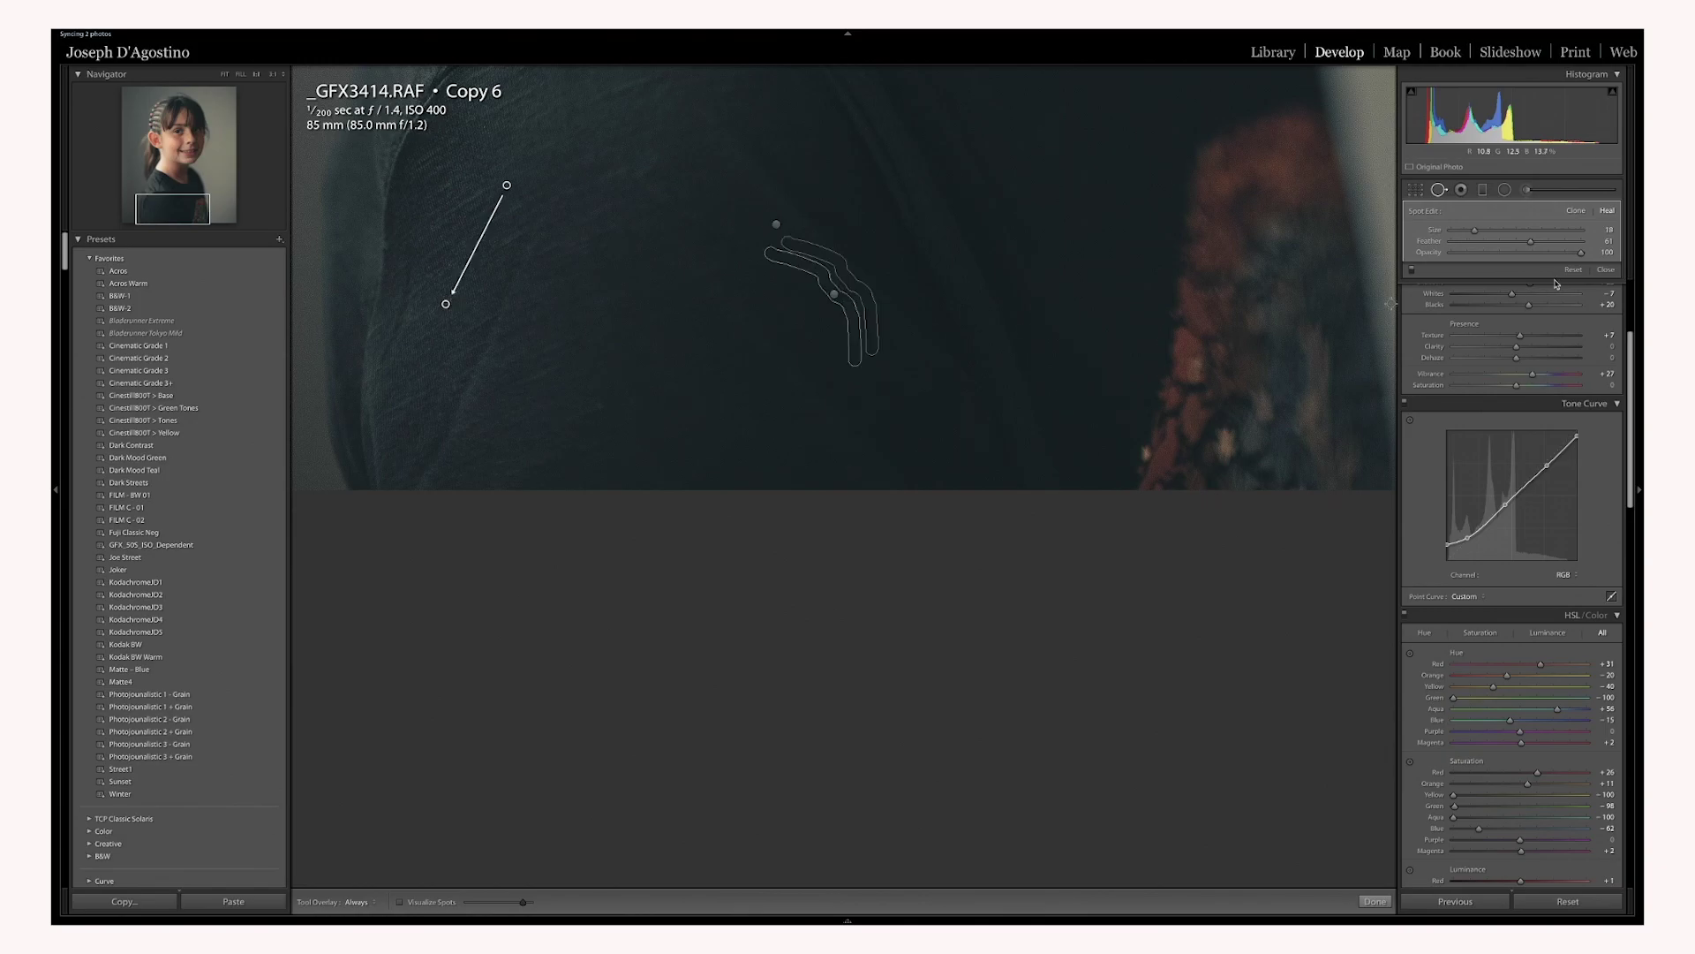
{"action": "left_click", "coordinate": [1606, 269]}
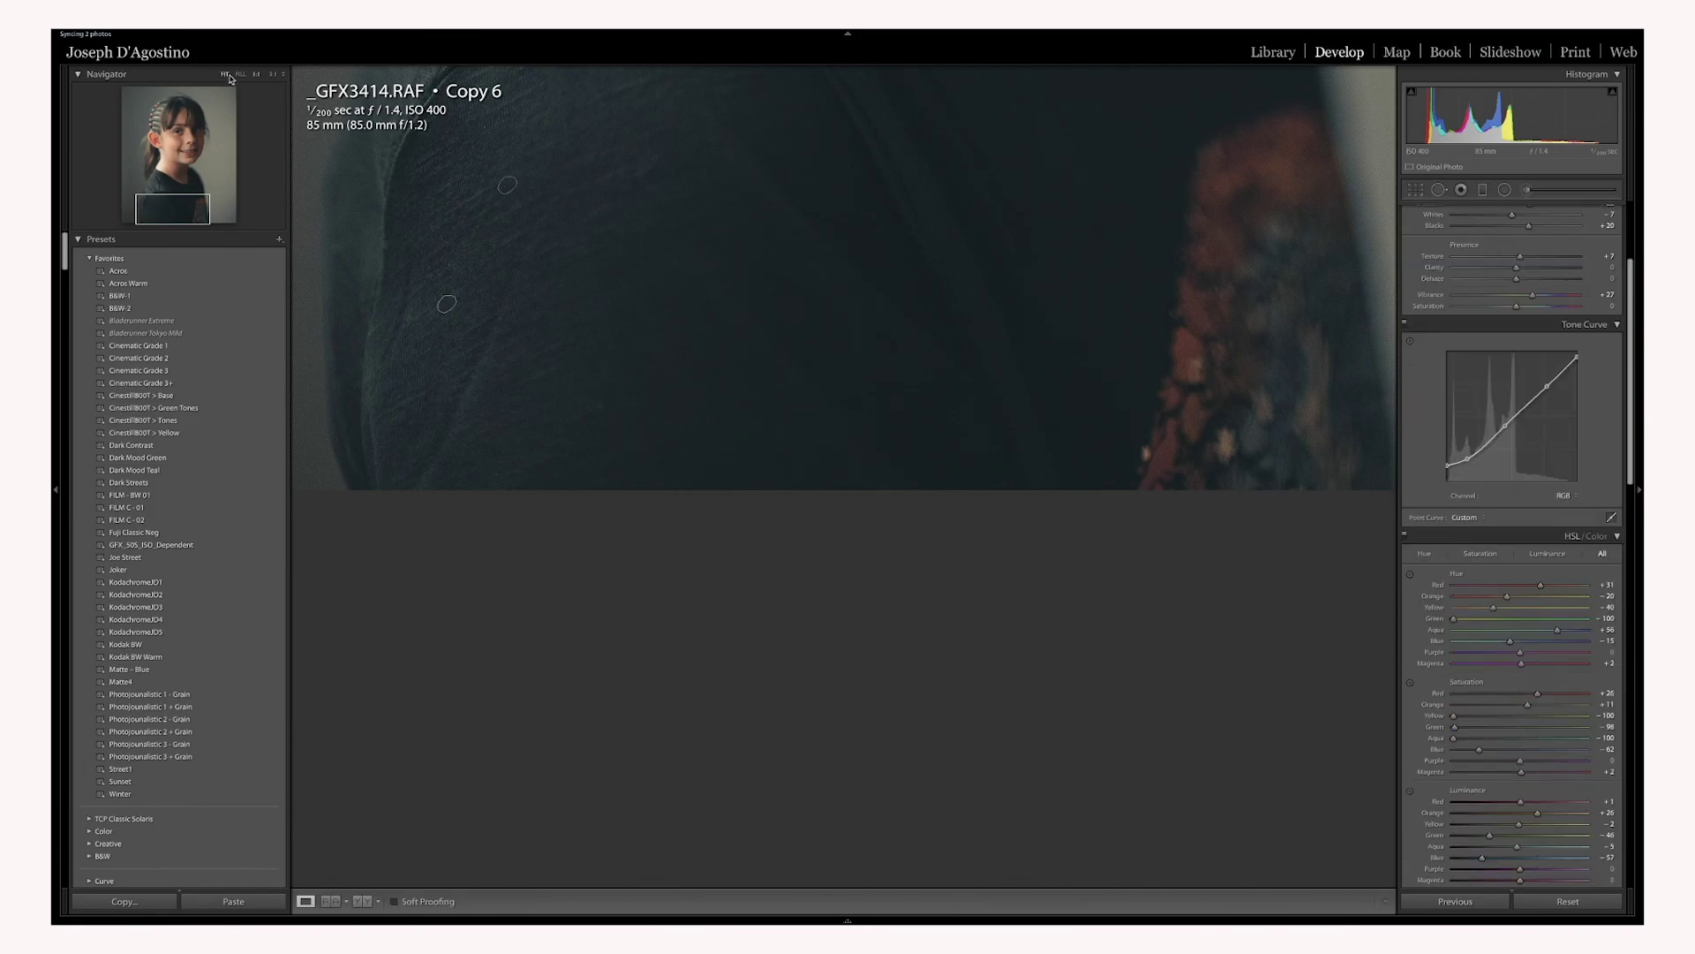
{"action": "left_click", "coordinate": [721, 350]}
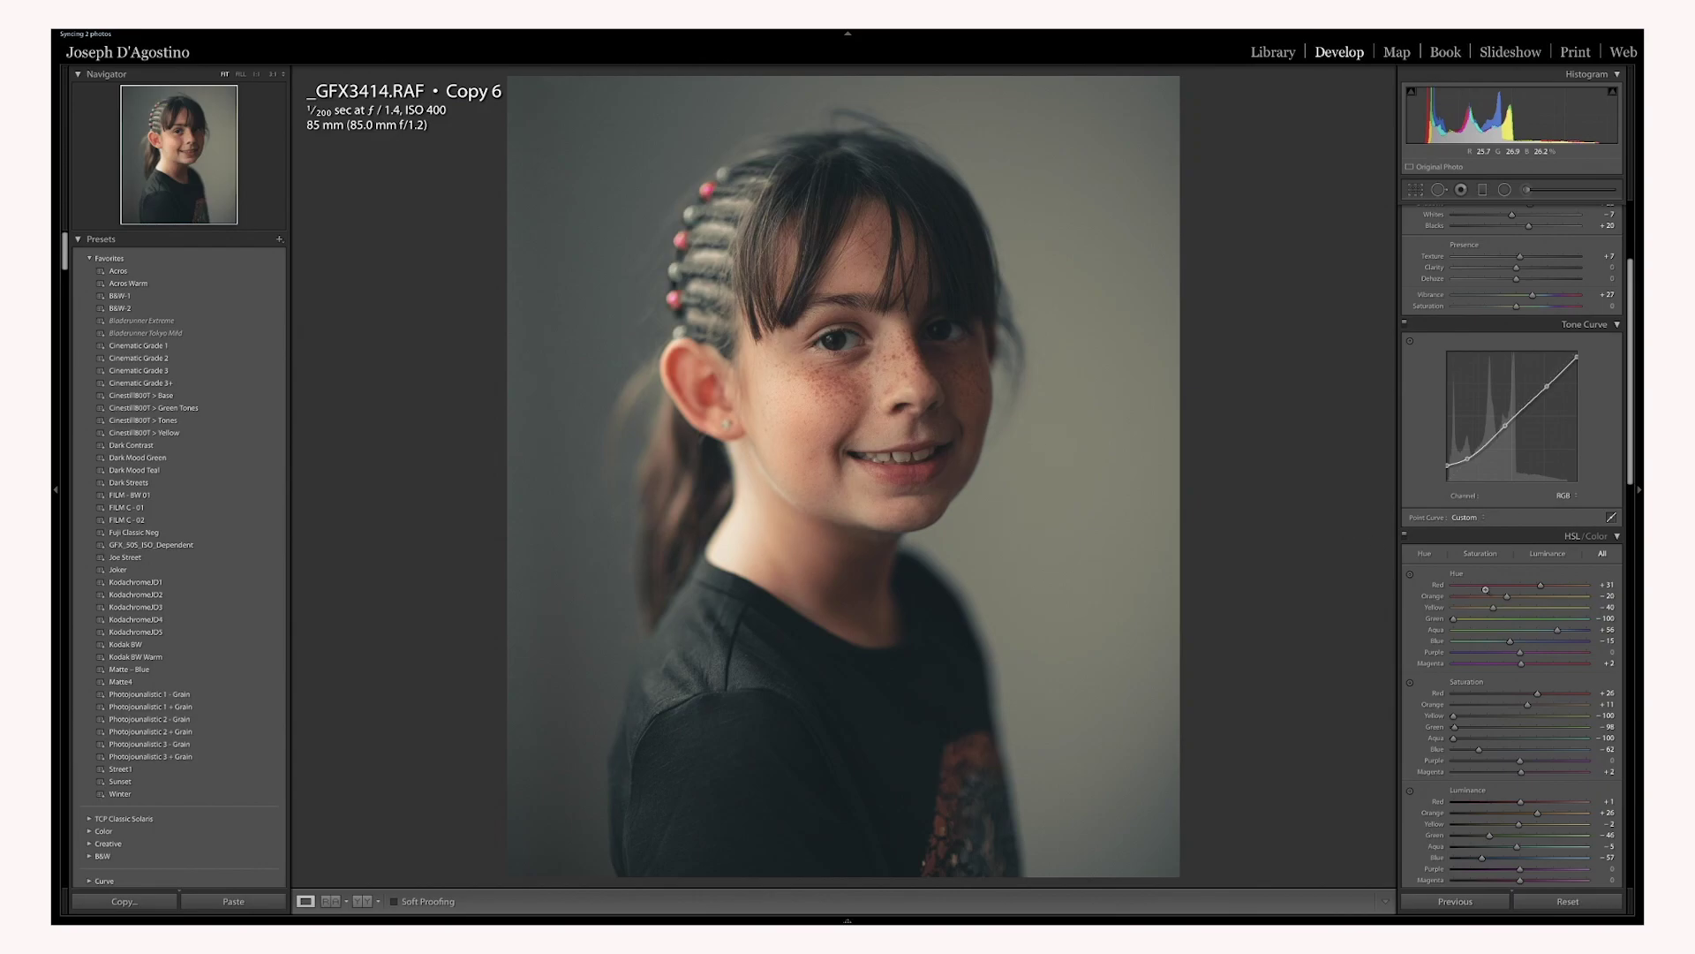
Raise the Detail panel's sharpening Amount from 90 to 150.
{"action": "scroll", "coordinate": [1509, 616], "scroll_direction": "down", "scroll_amount": 10}
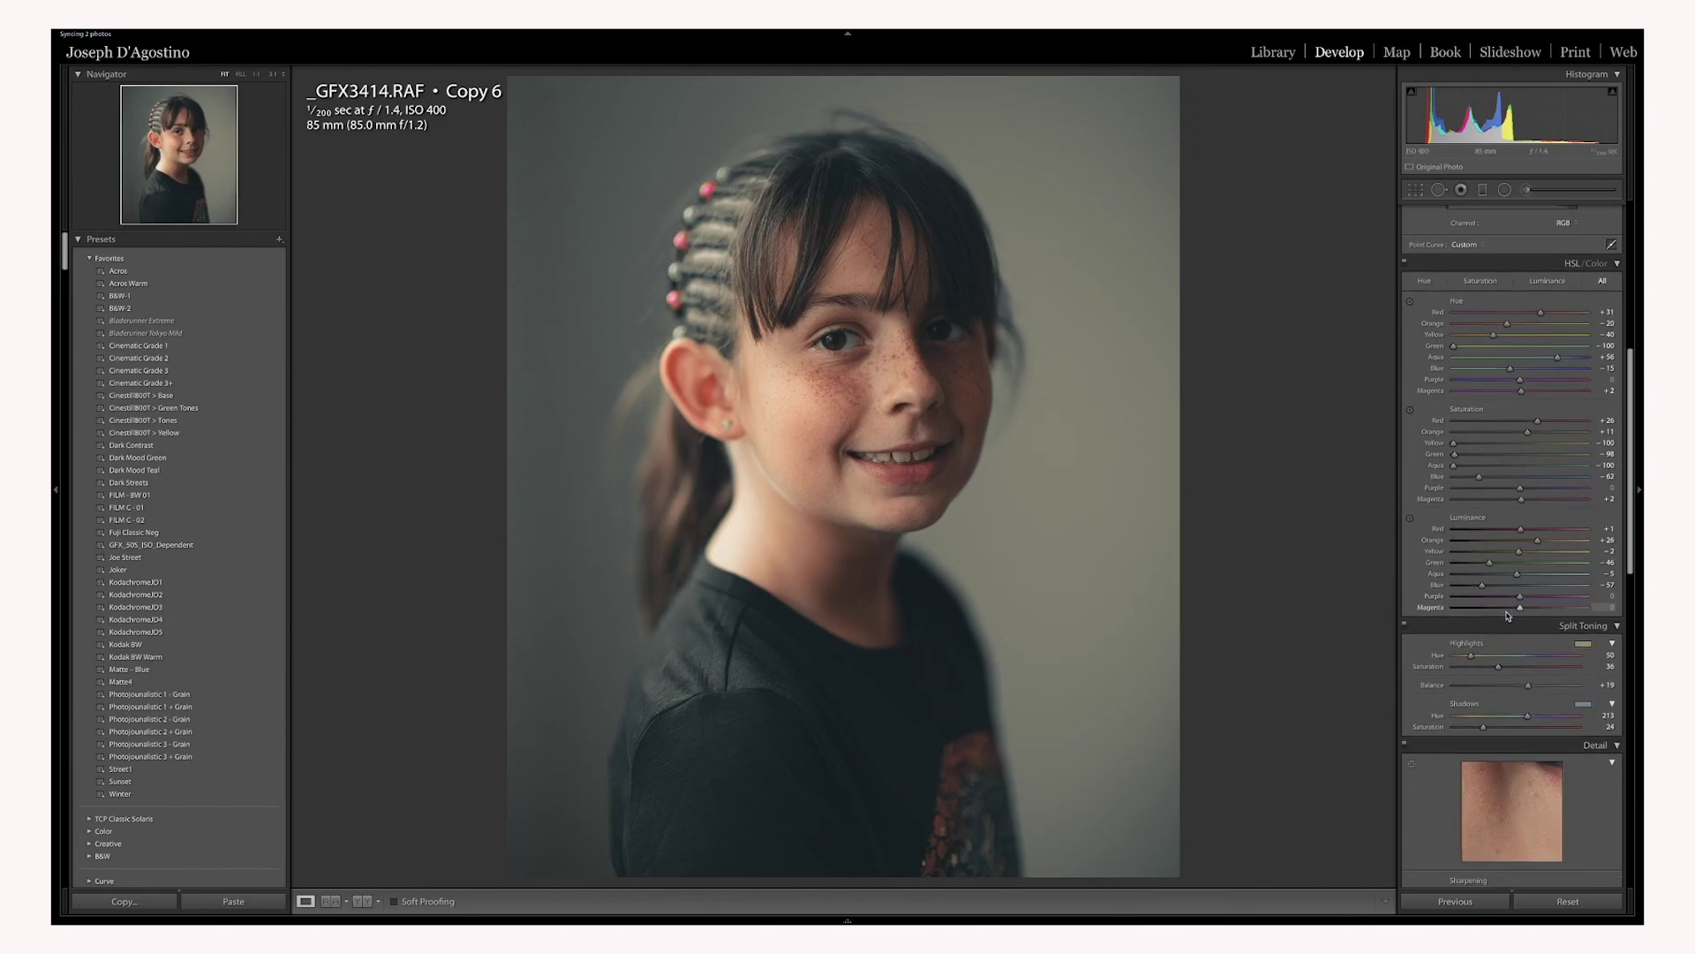
{"action": "scroll", "coordinate": [1507, 616], "scroll_direction": "down", "scroll_amount": 7}
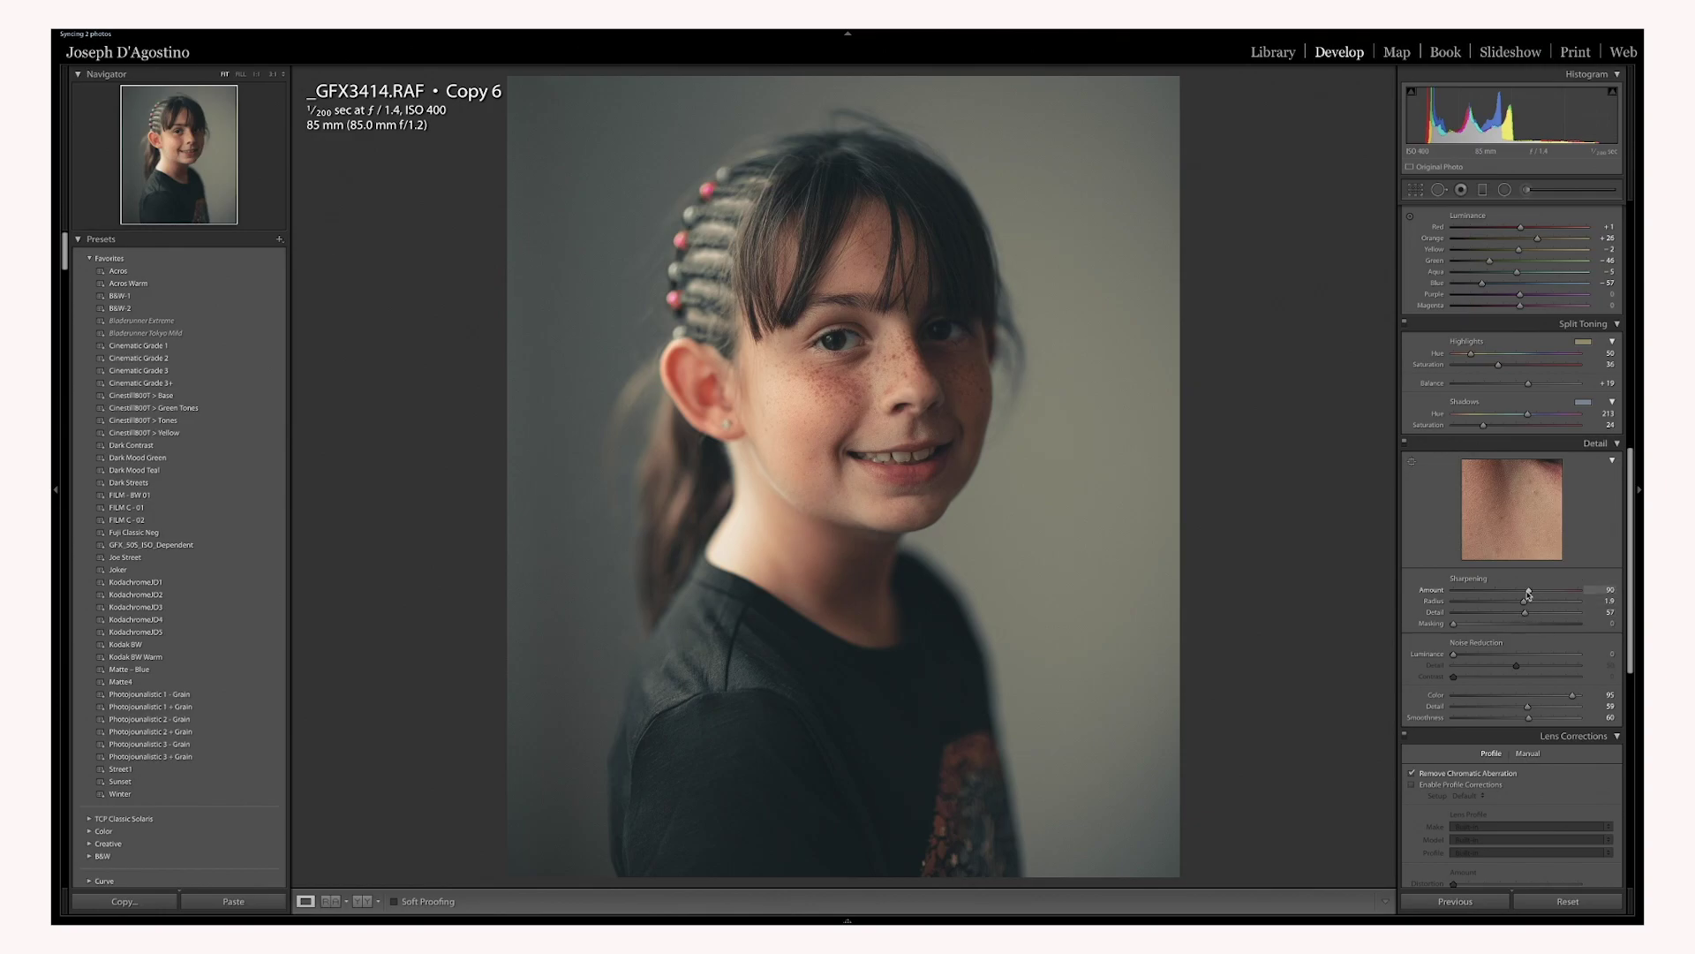
{"action": "left_click_drag", "start_coordinate": [1528, 591], "coordinate": [1581, 590]}
Alt-drag Sharpening Masking to about 69, then toggle the Detail panel off and on to compare.
{"action": "key", "text": "alt"}
{"action": "left_click", "coordinate": [1453, 624], "text": "alt"}
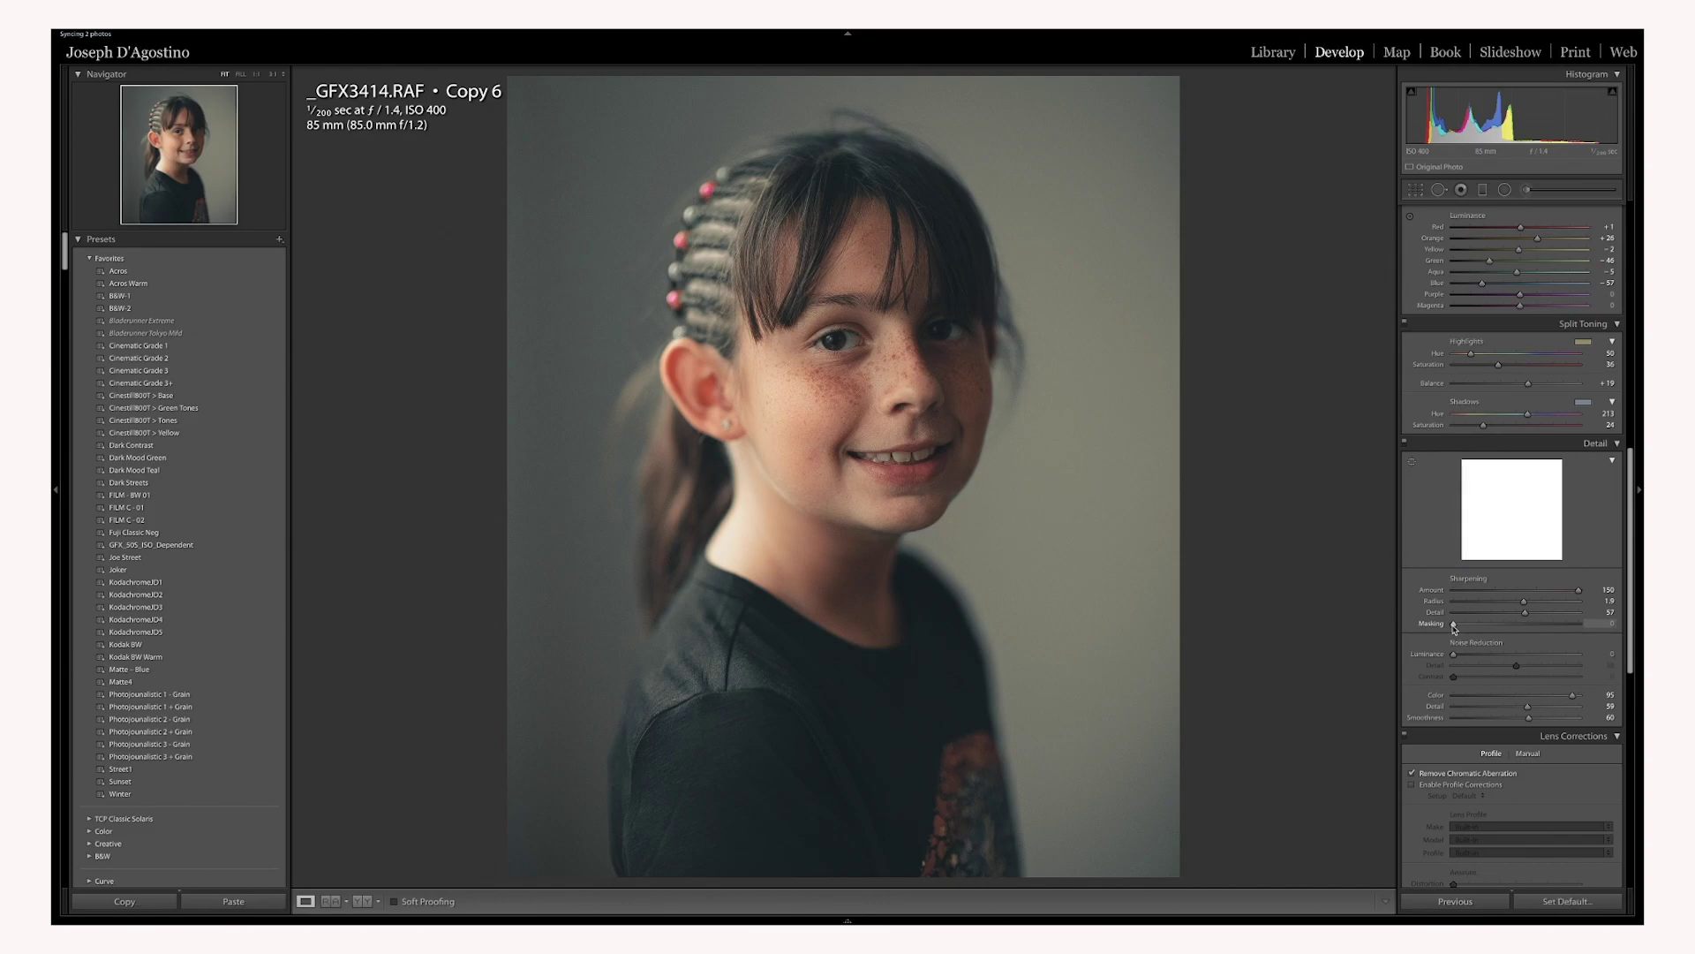
{"action": "left_click_drag", "start_coordinate": [1453, 627], "coordinate": [1538, 631]}
{"action": "key", "text": "alt"}
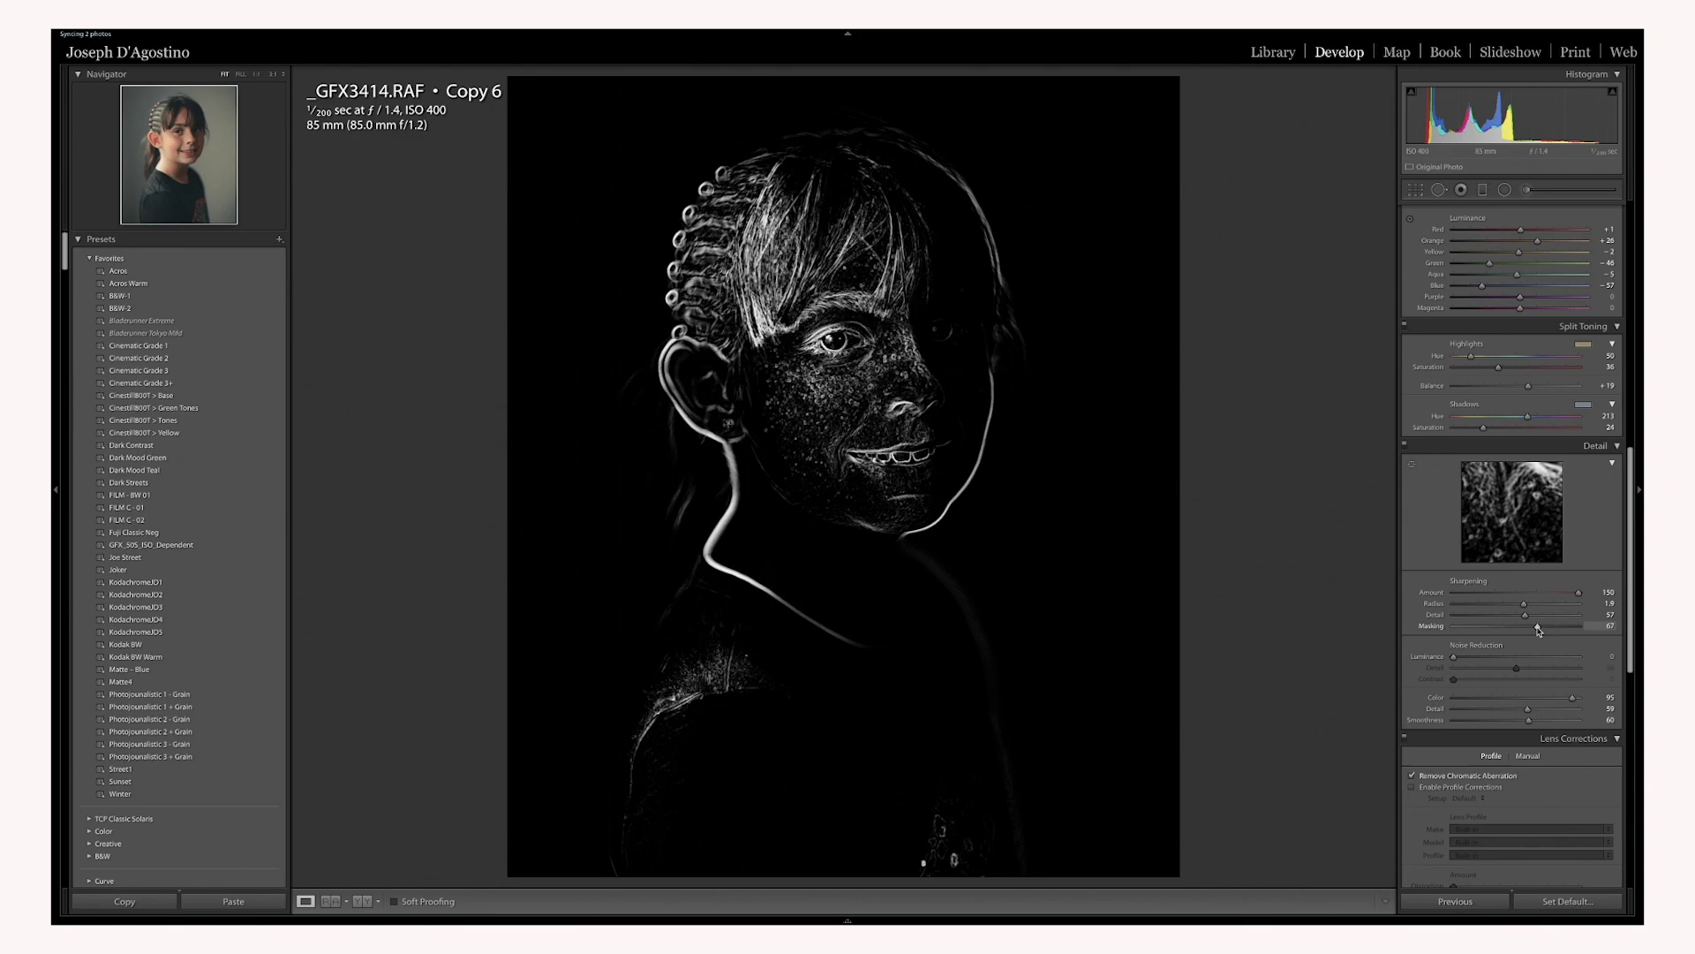
{"action": "left_click_drag", "start_coordinate": [1538, 629], "coordinate": [1540, 631]}
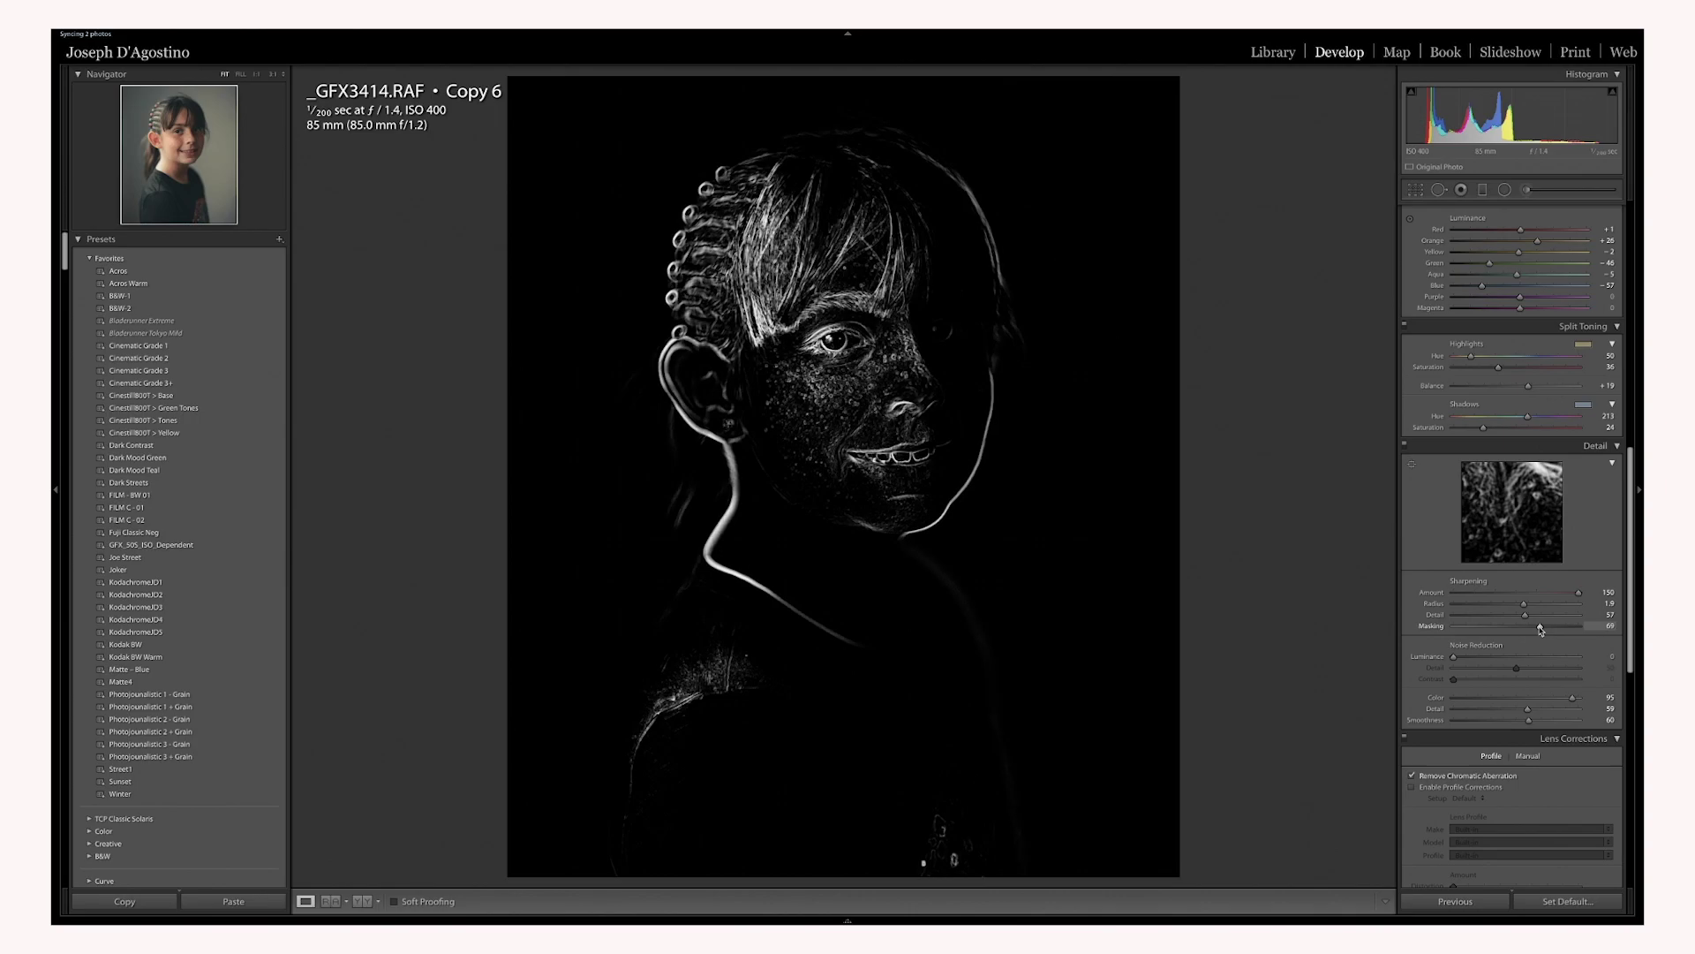
{"action": "key", "text": "alt"}
{"action": "left_click_drag", "start_coordinate": [1541, 629], "coordinate": [1541, 629]}
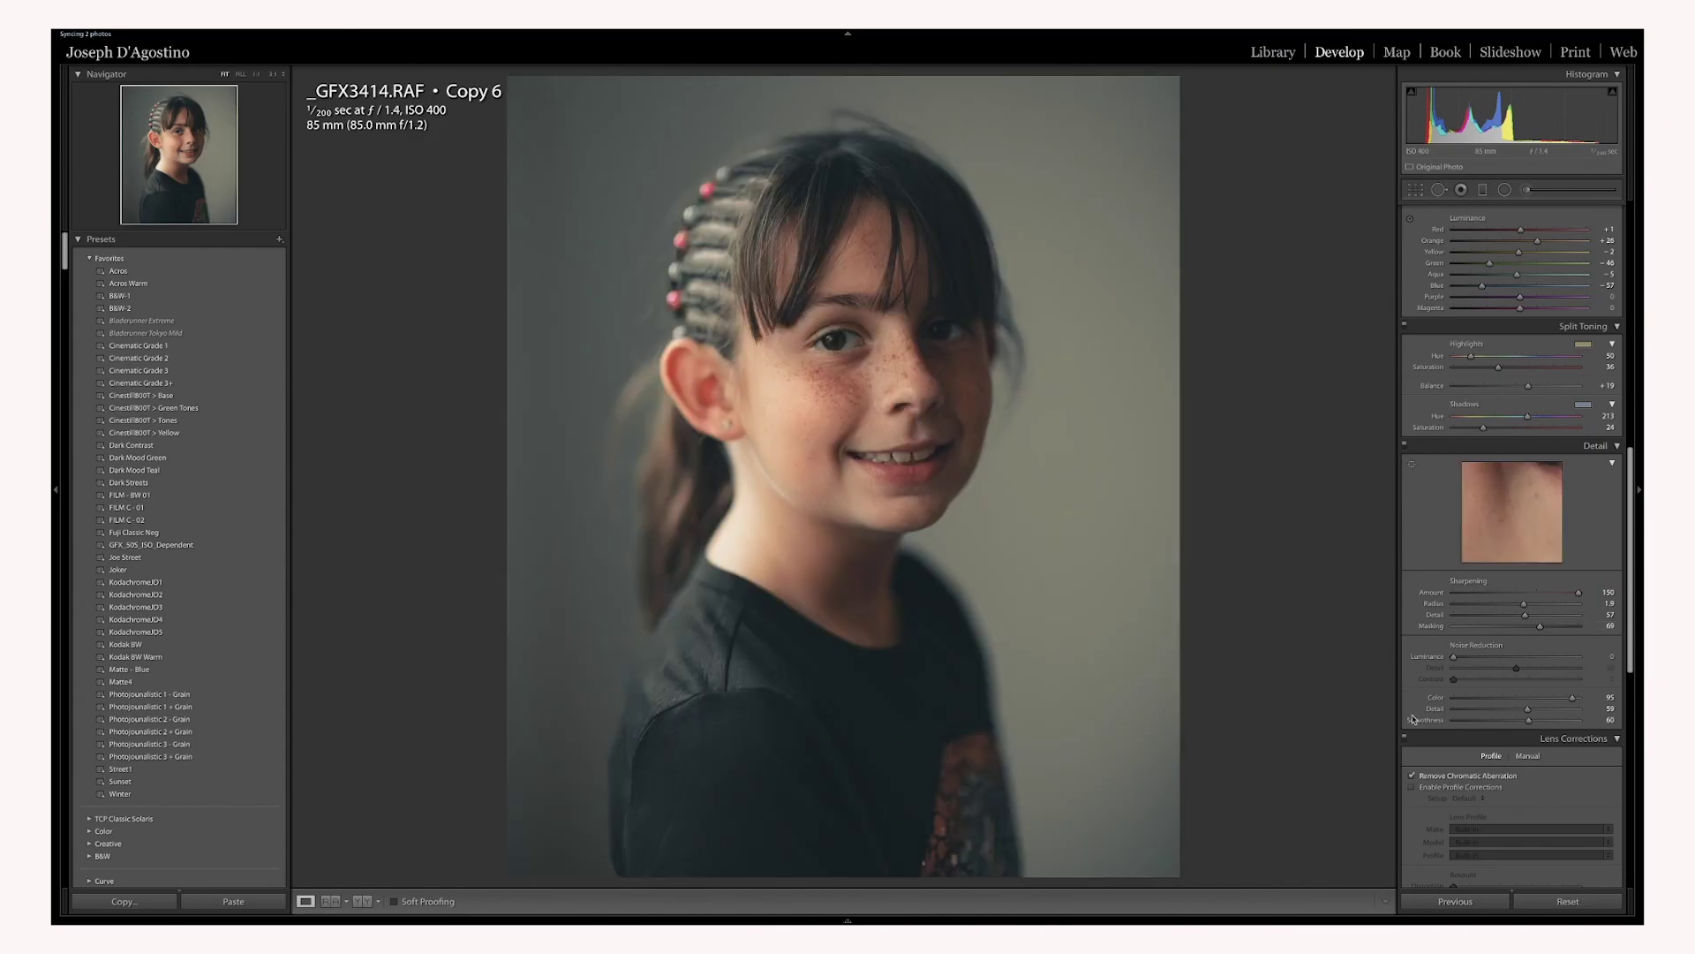
{"action": "left_click", "coordinate": [1404, 445]}
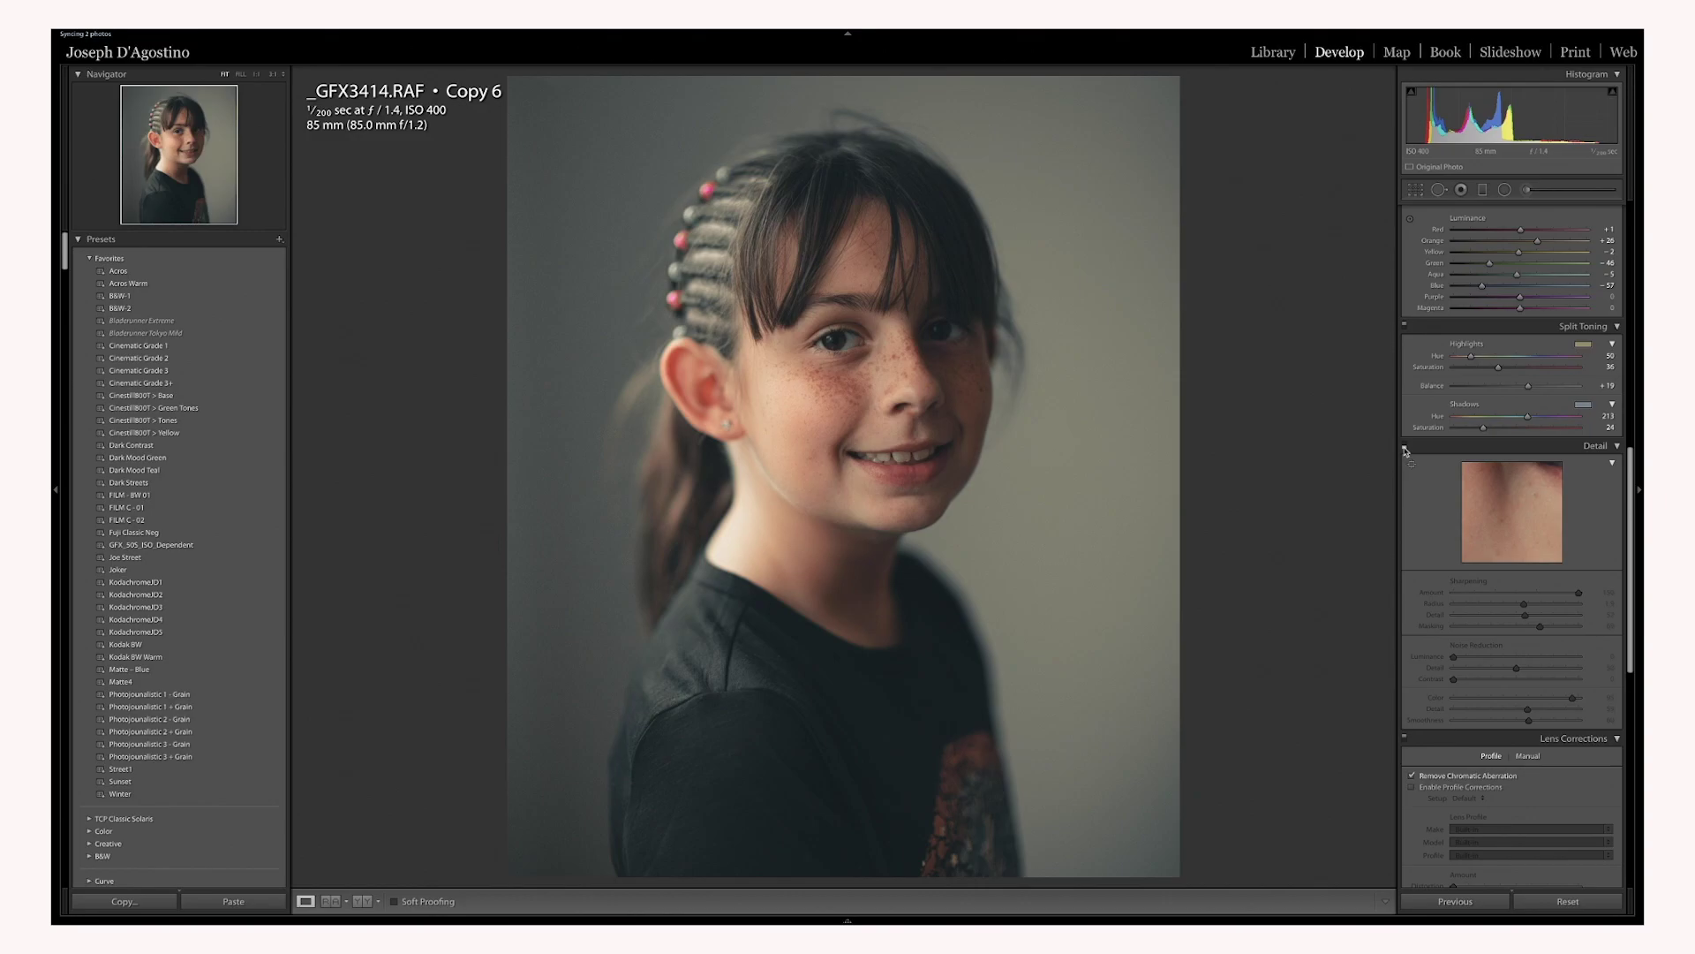
{"action": "left_click", "coordinate": [1404, 447]}
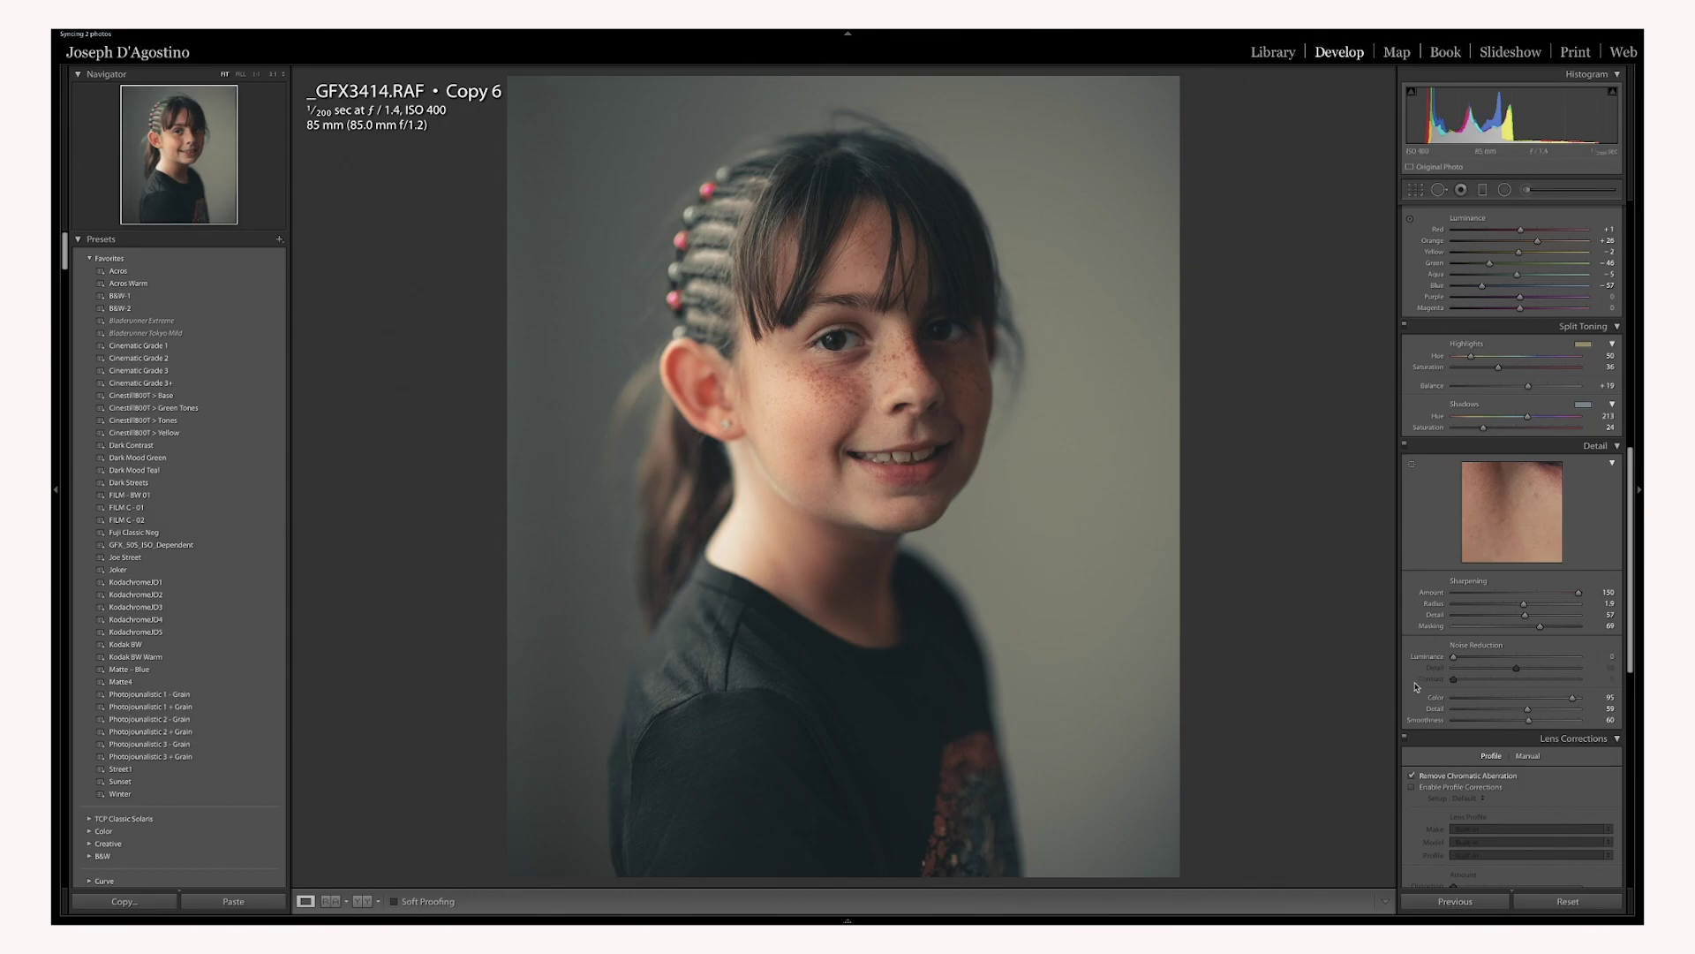
Add a post-crop vignette to darken the edges and set its Midpoint to 0.
{"action": "scroll", "coordinate": [1504, 681], "scroll_direction": "down", "scroll_amount": 10}
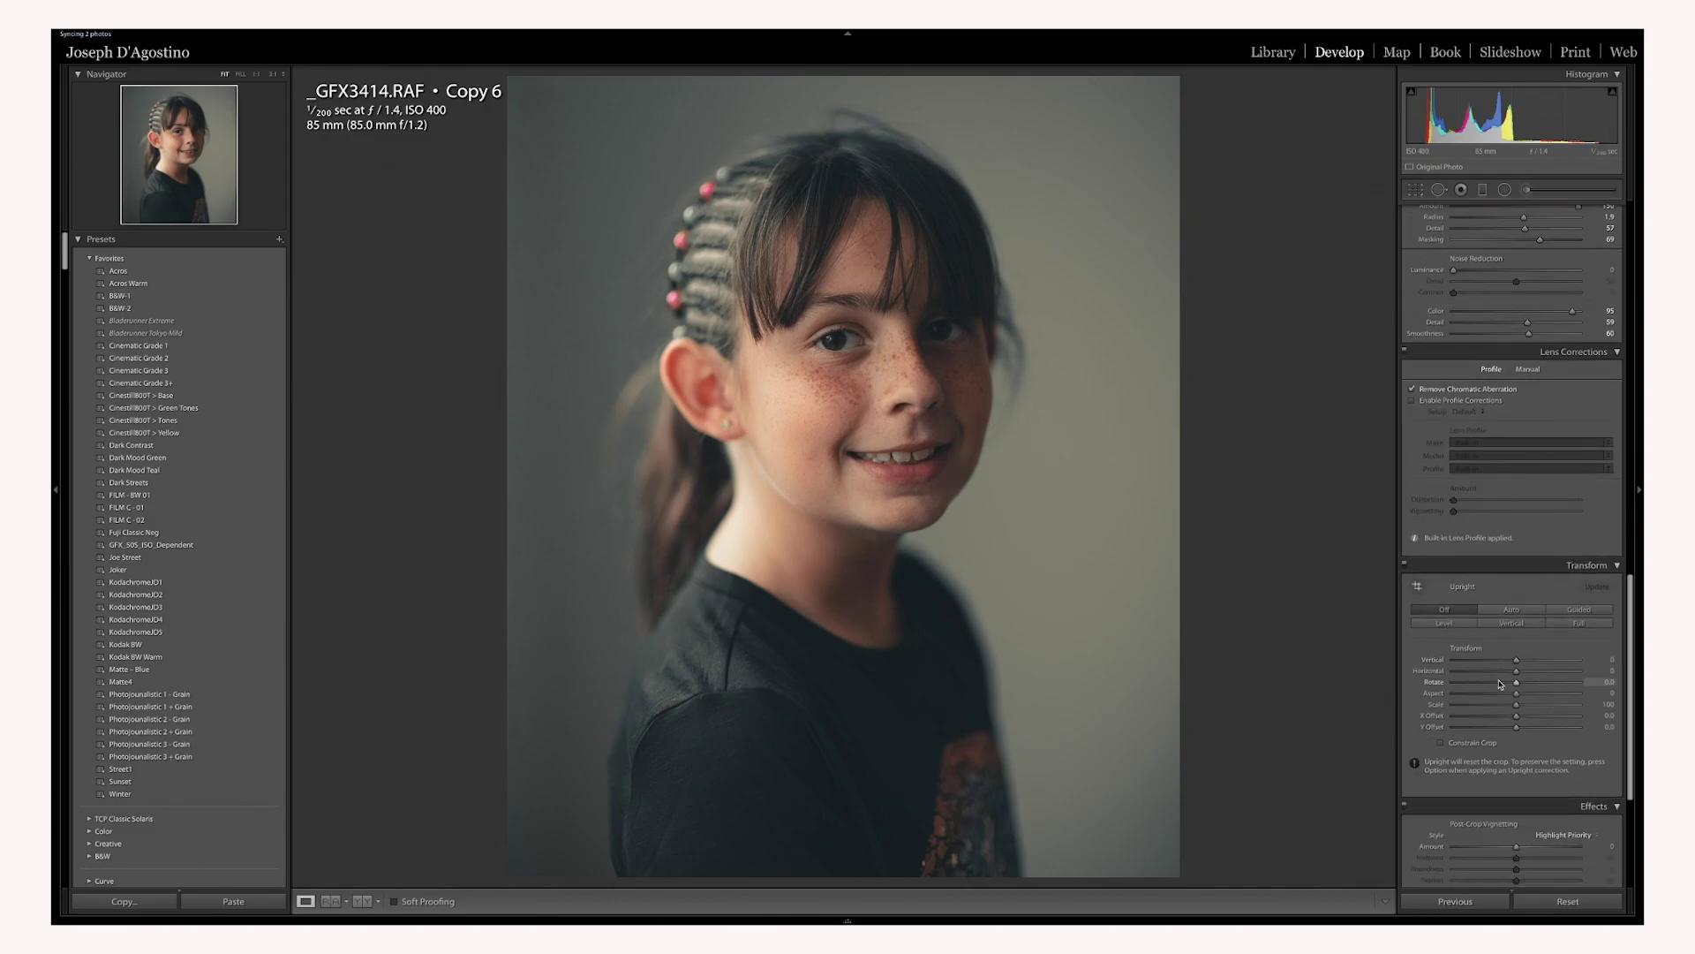
{"action": "scroll", "coordinate": [1498, 683], "scroll_direction": "down", "scroll_amount": 5}
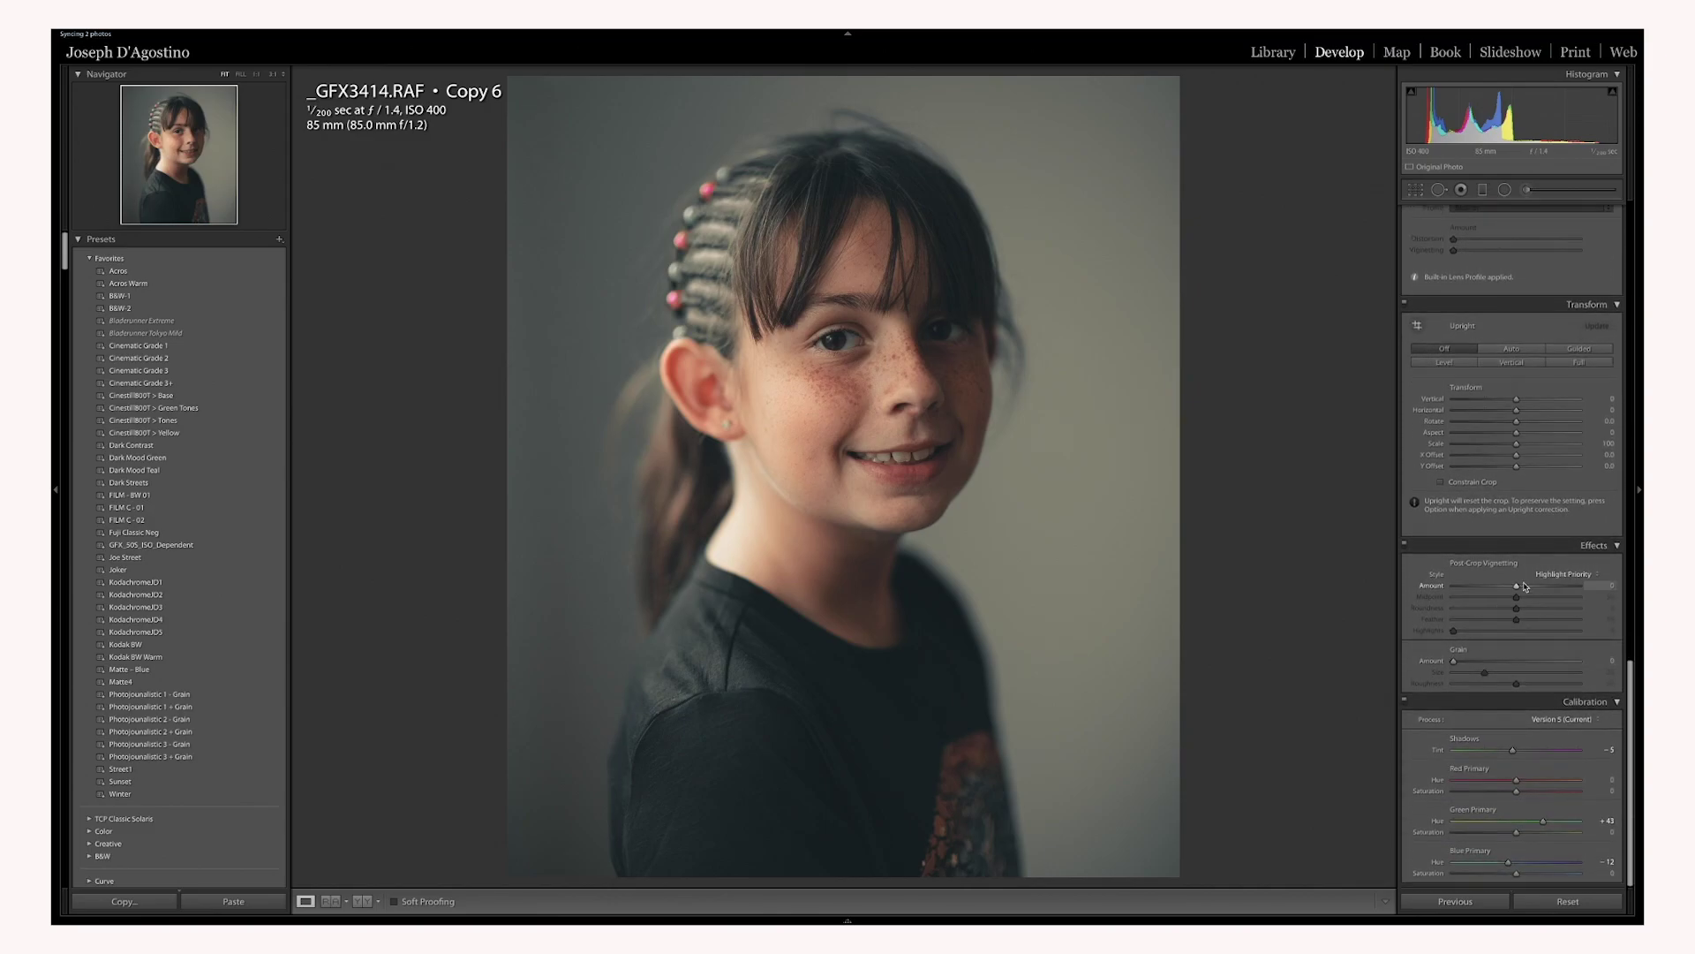
{"action": "left_click_drag", "start_coordinate": [1516, 585], "coordinate": [1482, 593]}
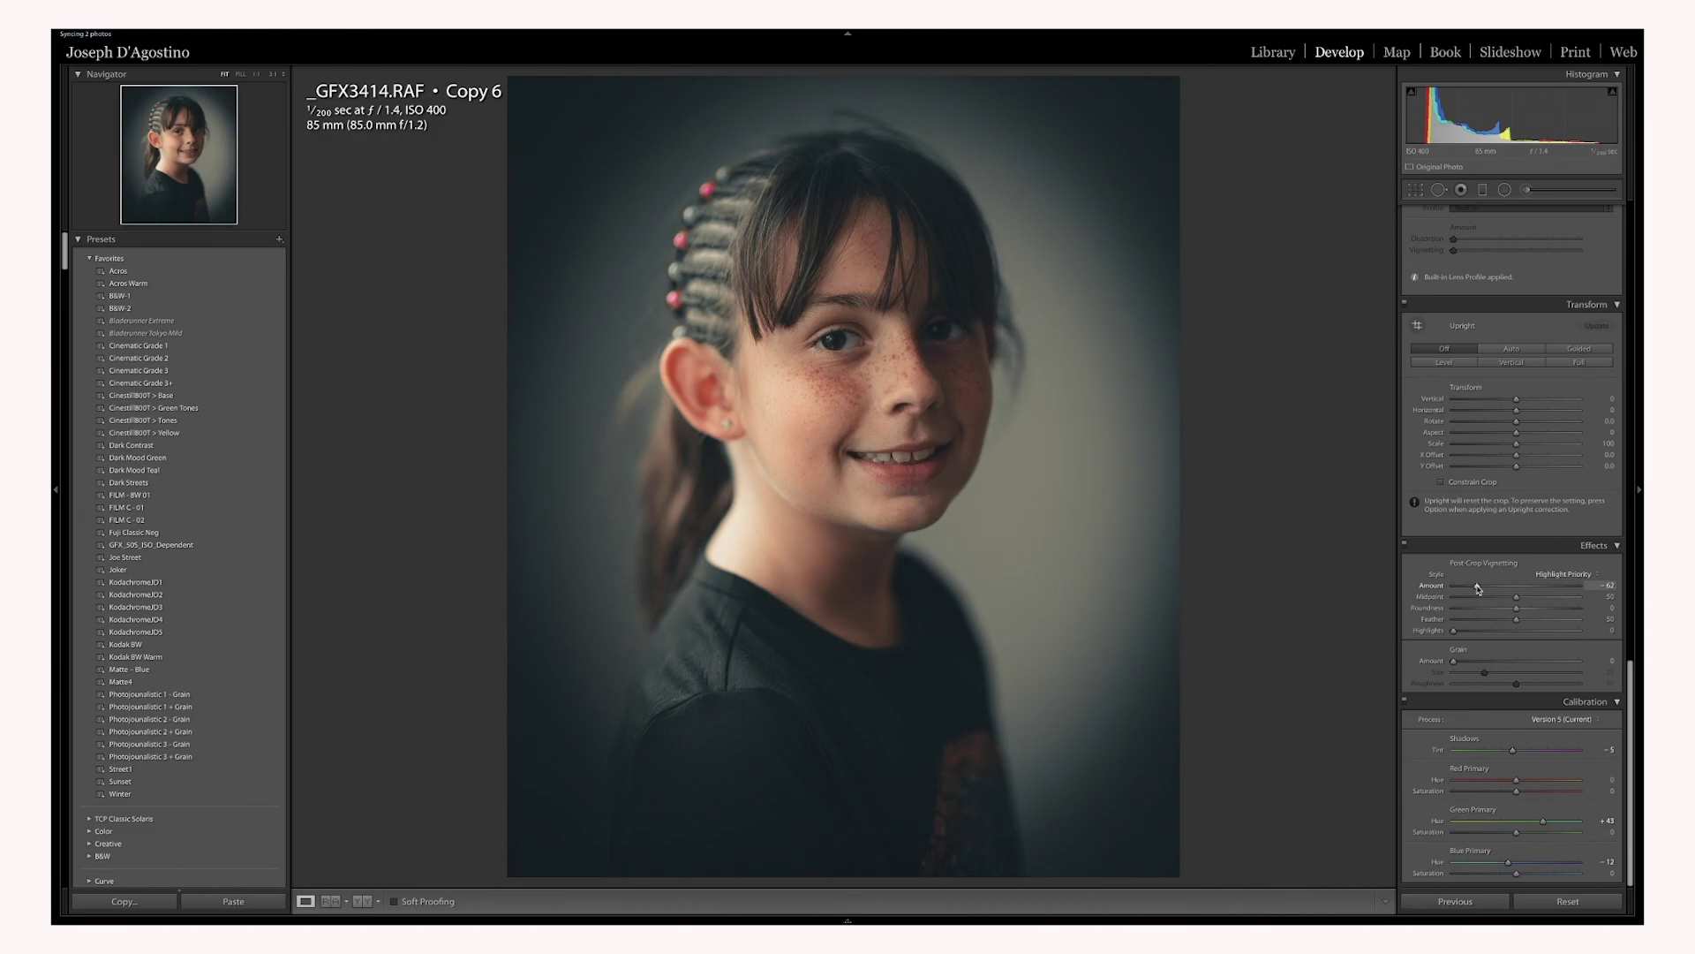
{"action": "left_click_drag", "start_coordinate": [1478, 589], "coordinate": [1511, 591]}
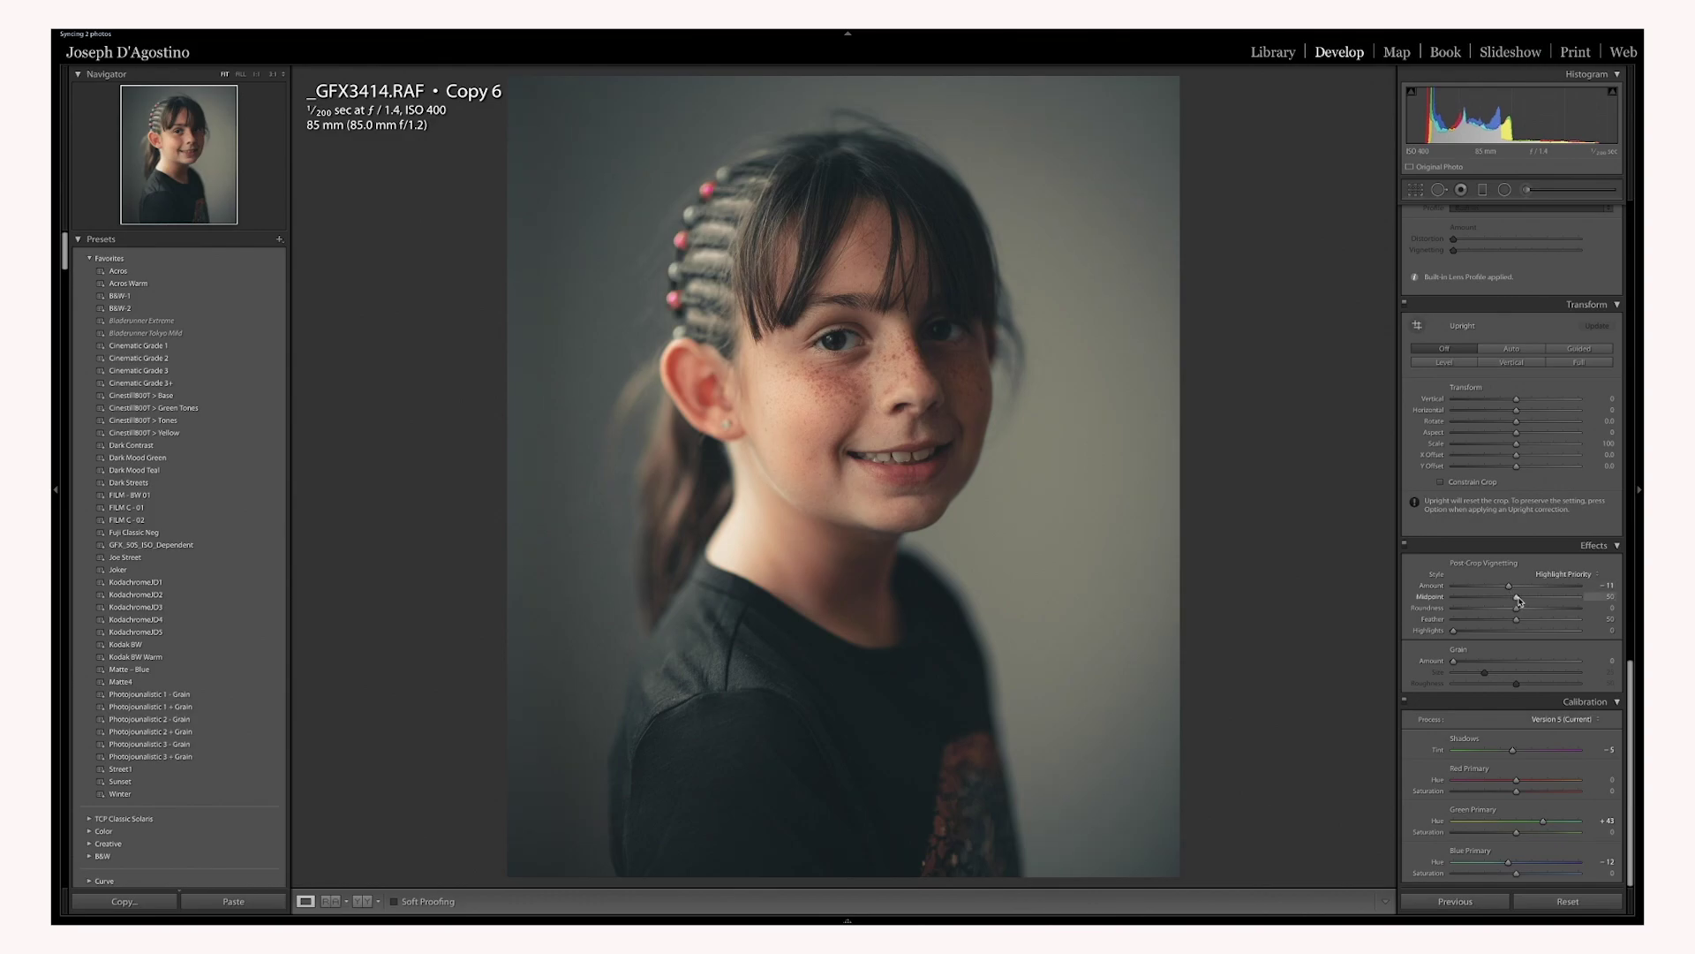
{"action": "left_click_drag", "start_coordinate": [1518, 601], "coordinate": [1433, 604]}
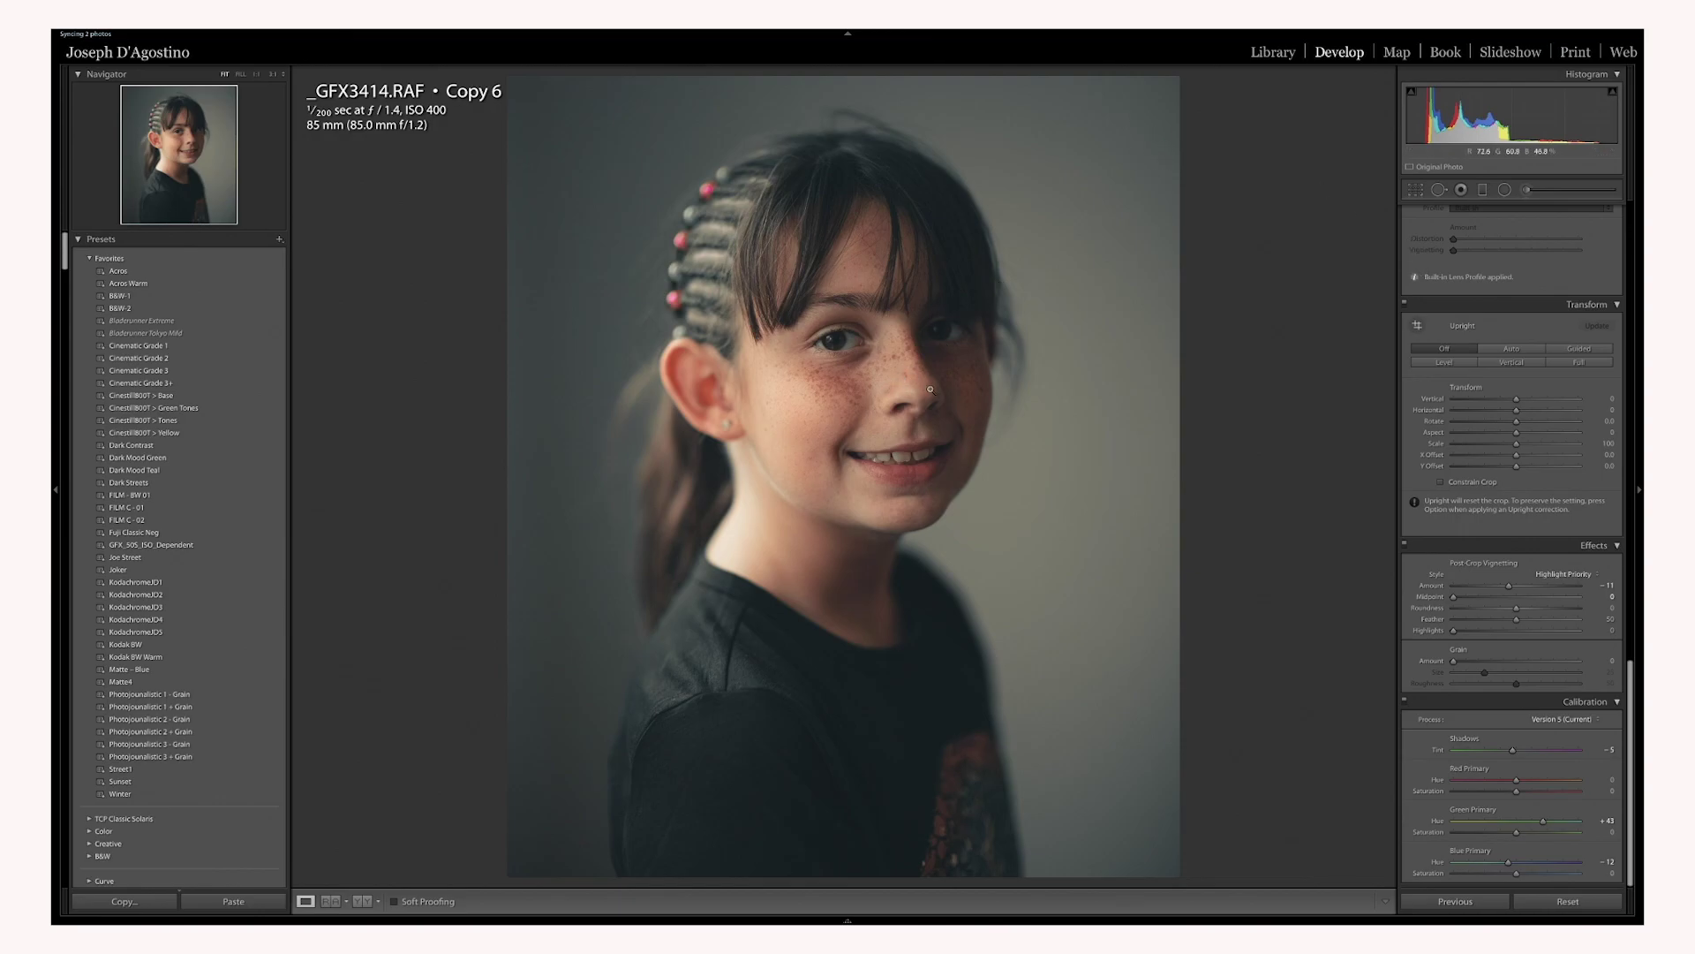
{"action": "left_click_drag", "start_coordinate": [1453, 597], "coordinate": [1580, 597]}
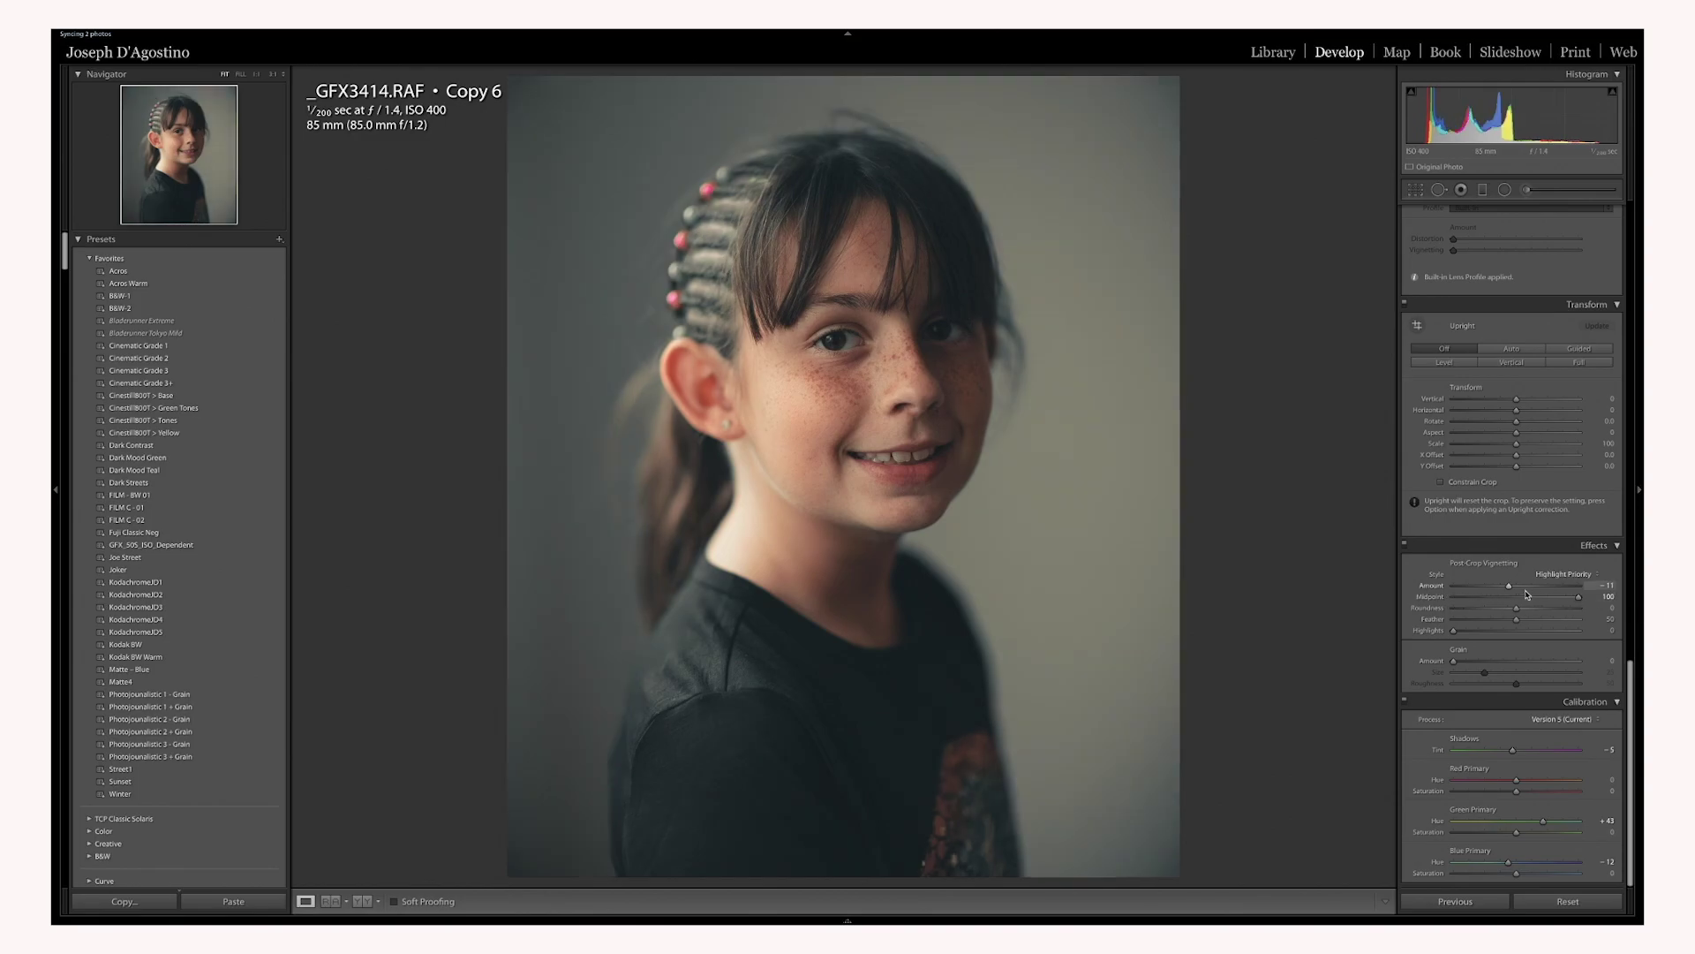
{"action": "left_click_drag", "start_coordinate": [1579, 597], "coordinate": [1390, 605]}
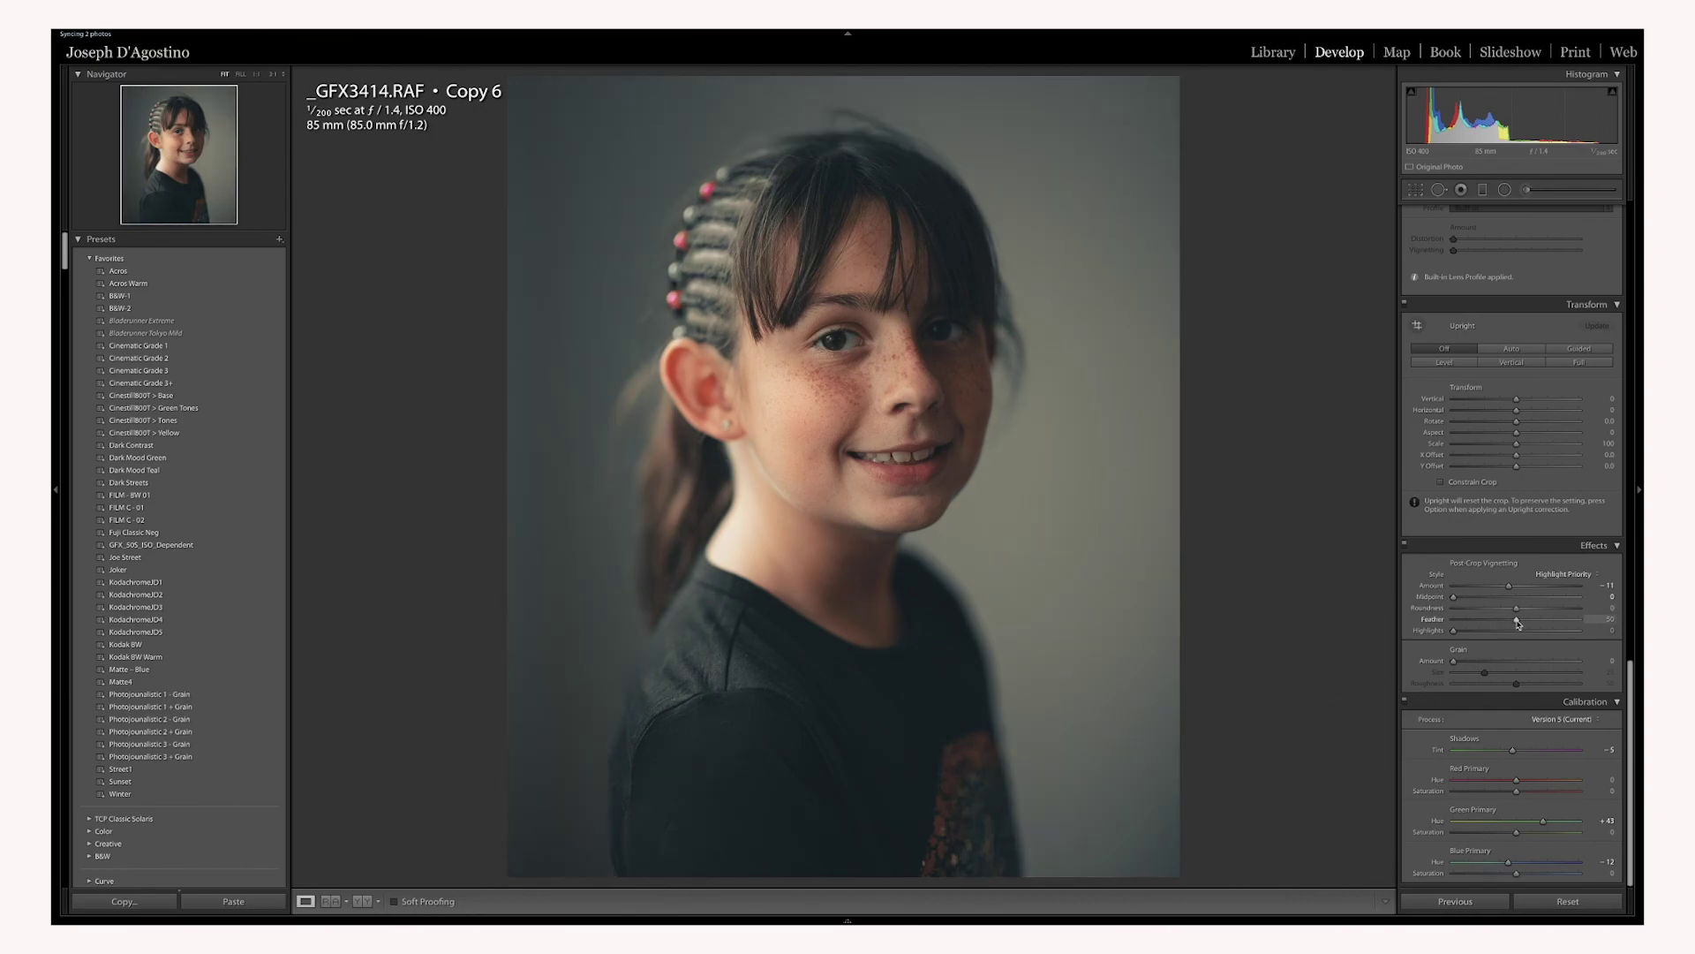
Set vignette Feather 100 and Highlights 100, fine-tune Amount to -14, then hide it to compare.
{"action": "left_click_drag", "start_coordinate": [1518, 623], "coordinate": [1580, 621]}
{"action": "left_click_drag", "start_coordinate": [1454, 632], "coordinate": [1616, 629]}
{"action": "left_click_drag", "start_coordinate": [1510, 588], "coordinate": [1507, 590]}
{"action": "left_click_drag", "start_coordinate": [1510, 590], "coordinate": [1508, 591]}
{"action": "left_click", "coordinate": [1405, 546]}
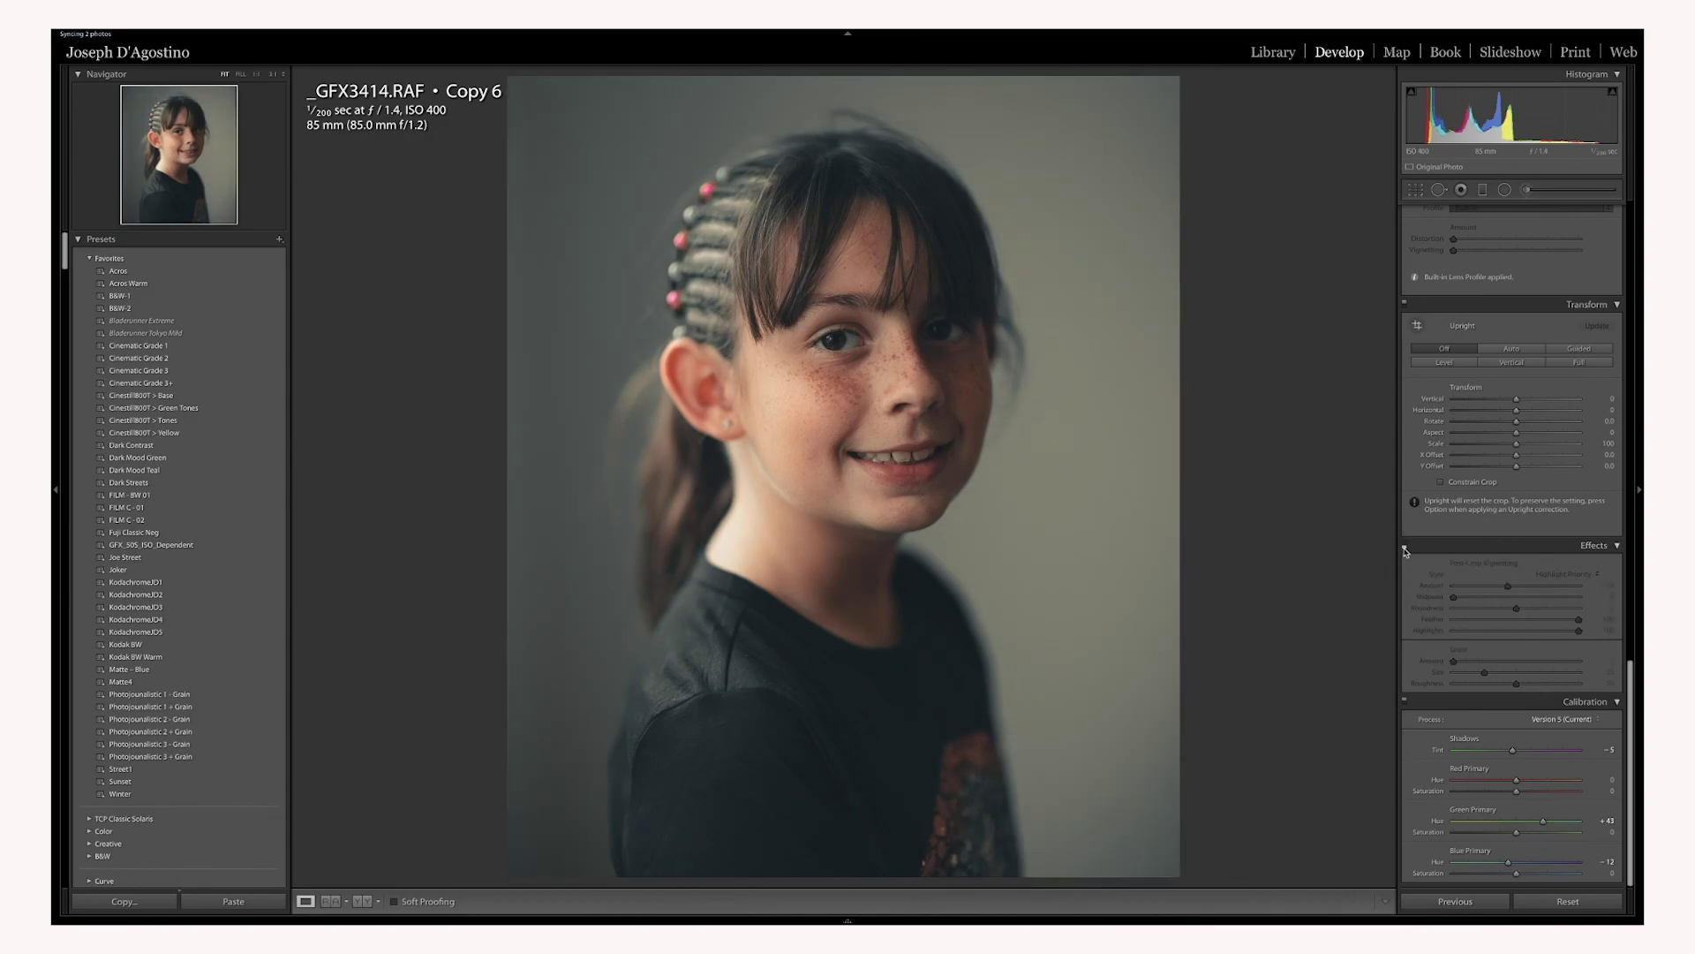
Restore the vignette, zoom to 1:1 on the girl's eye, and select the Adjustment Brush.
{"action": "left_click", "coordinate": [1405, 548]}
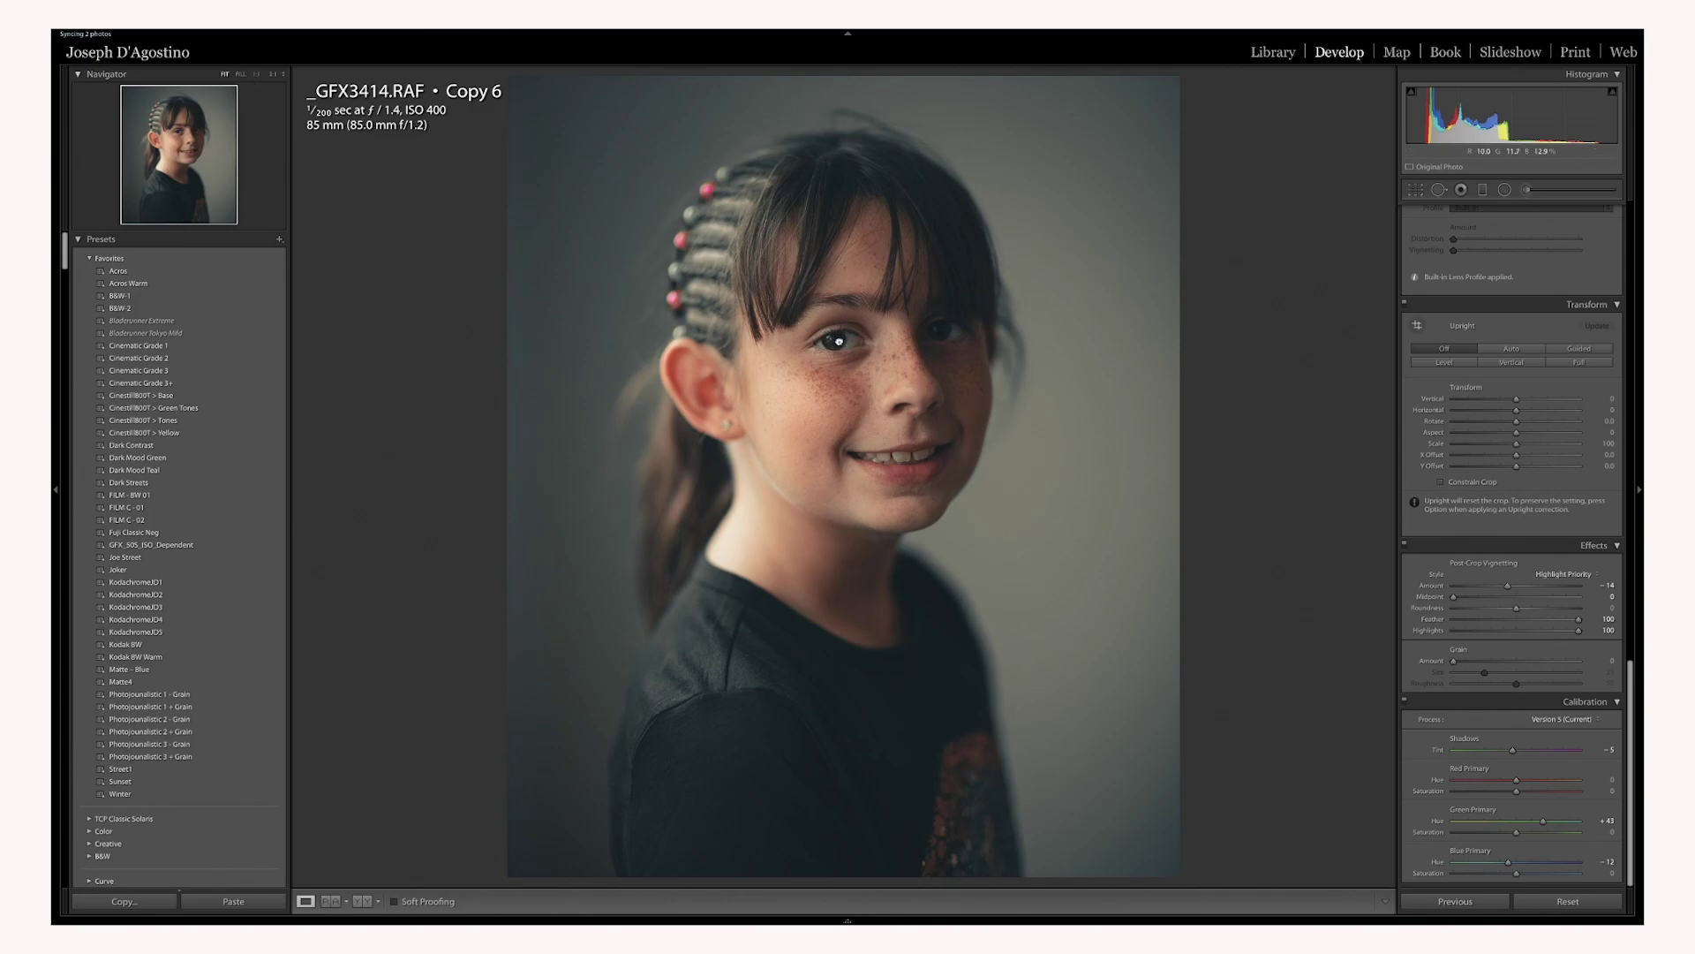
{"action": "left_click", "coordinate": [838, 340]}
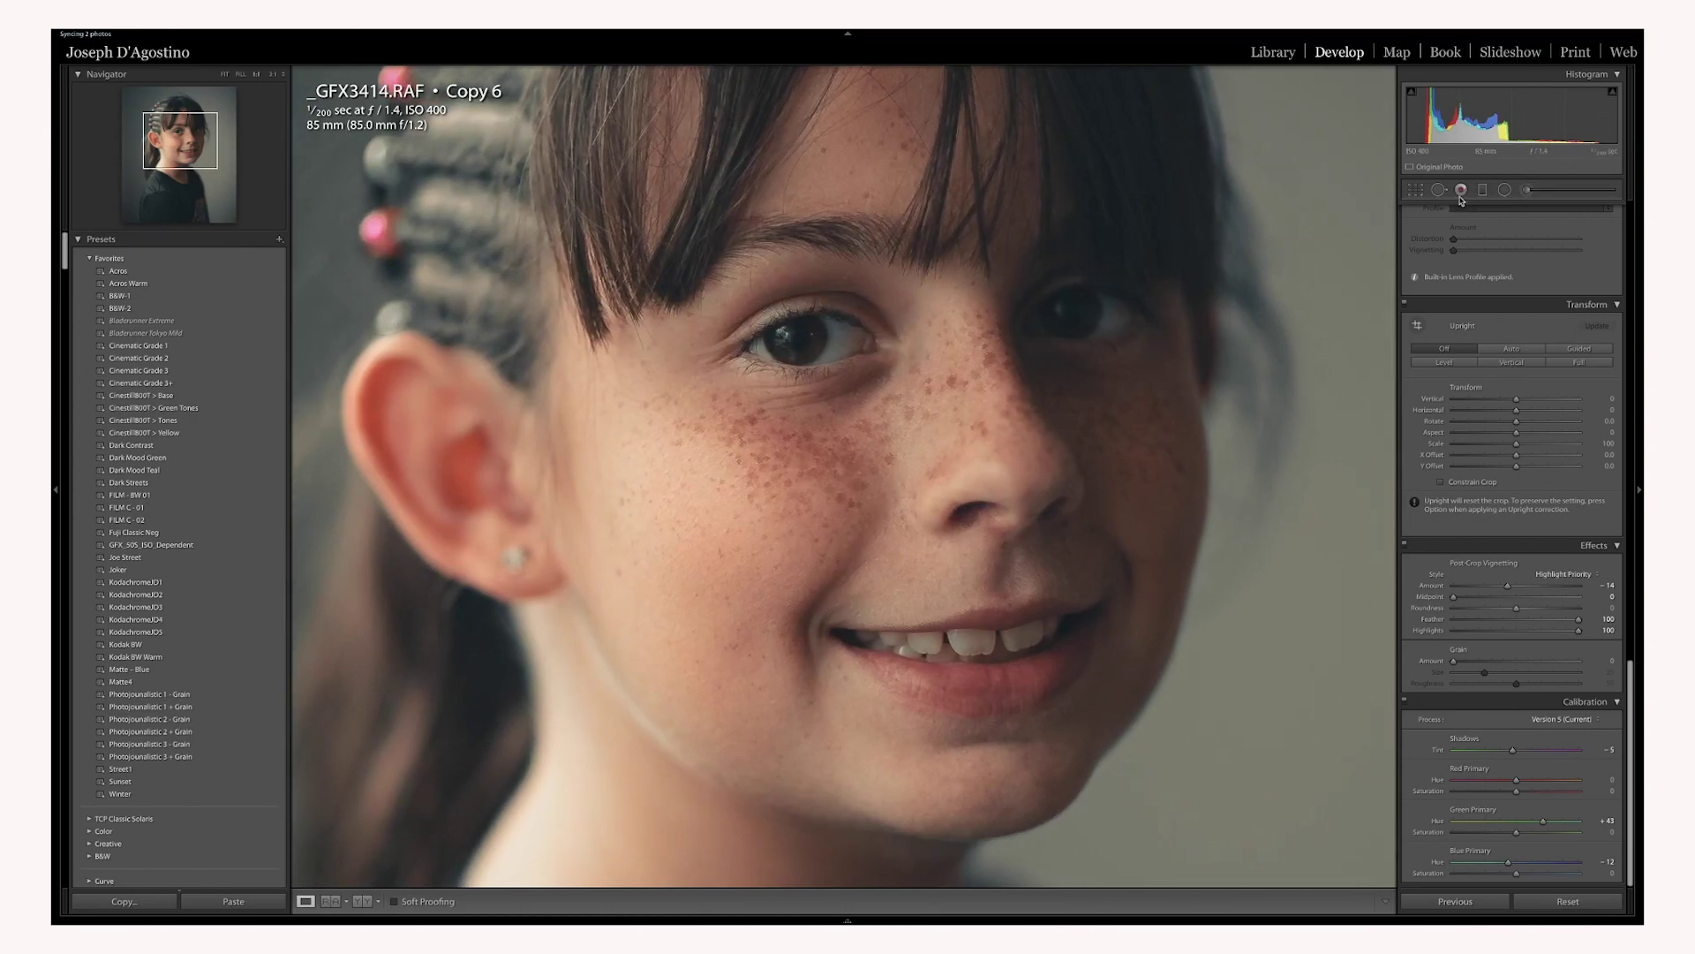
{"action": "left_click", "coordinate": [1526, 190]}
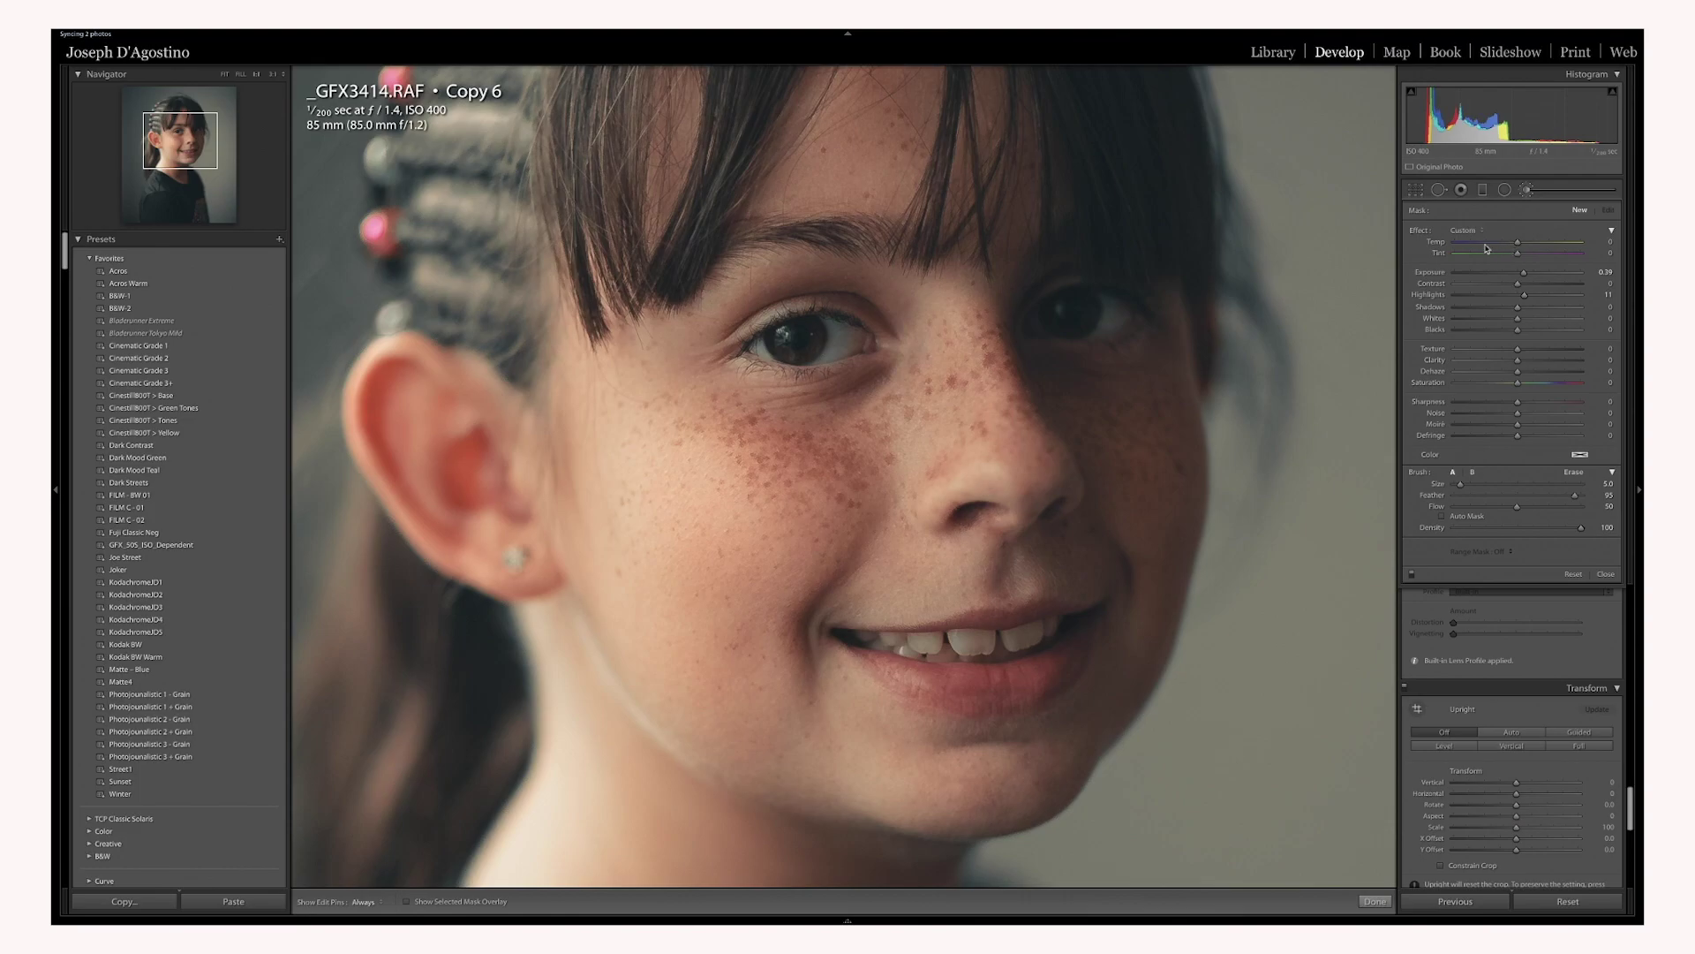
Set the brush effect to Exposure with Exposure 0.31 and Temp 3.
{"action": "left_click", "coordinate": [1462, 231]}
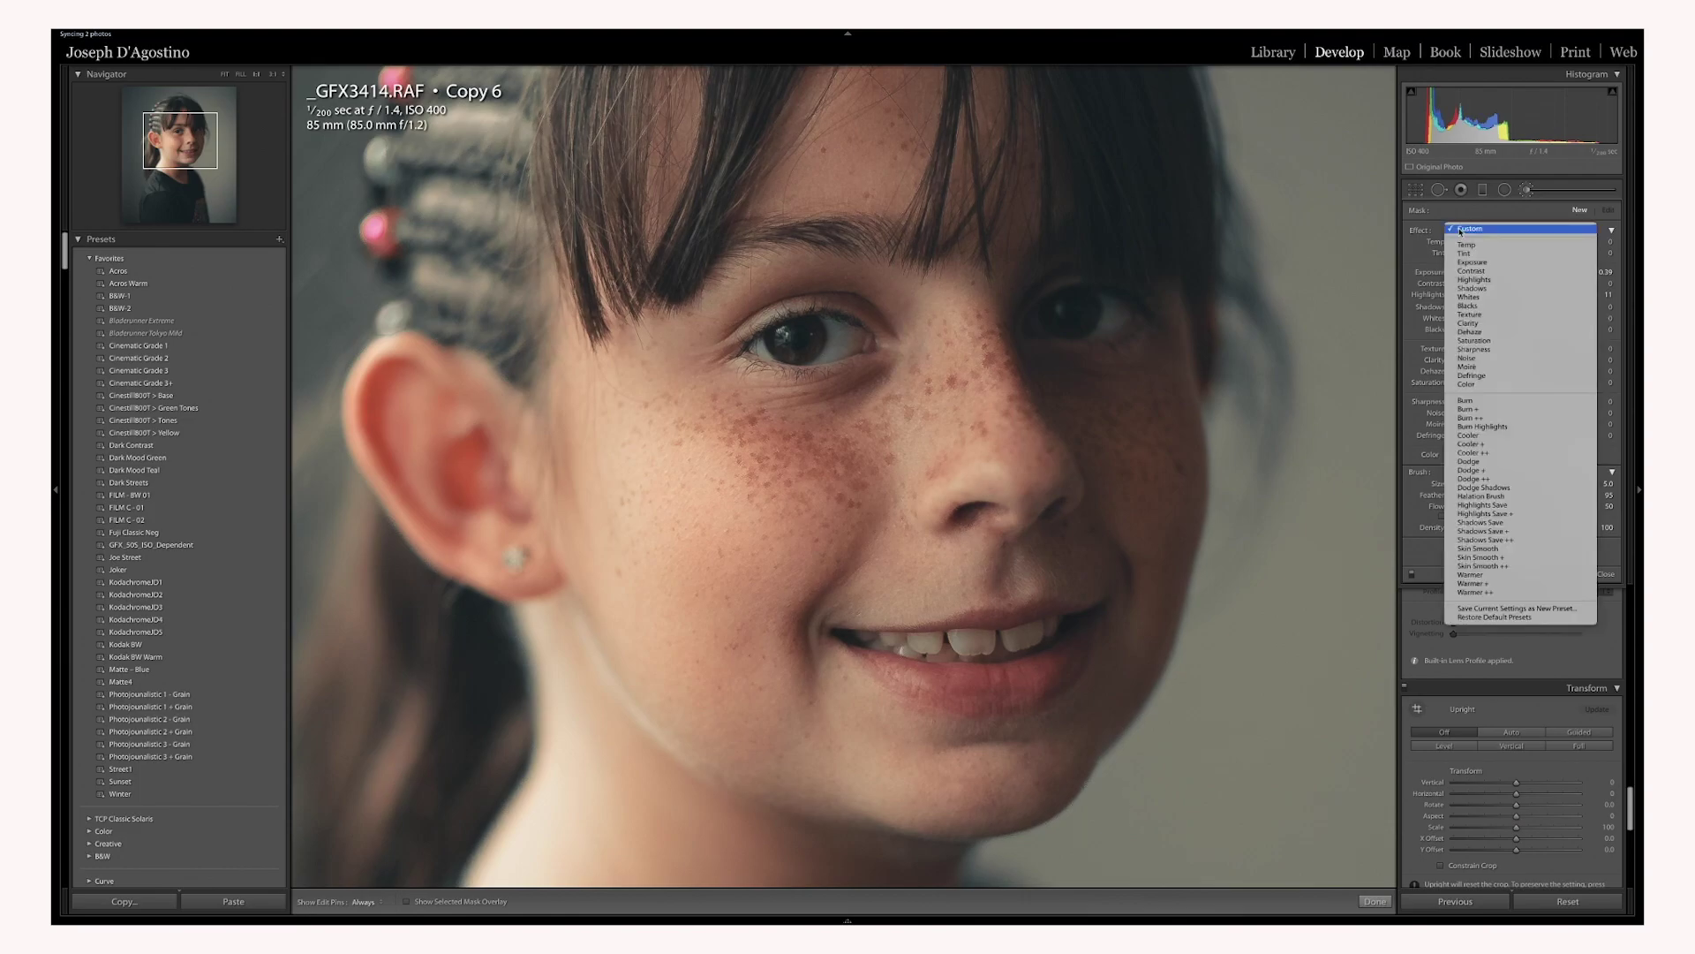
{"action": "left_click", "coordinate": [1471, 264]}
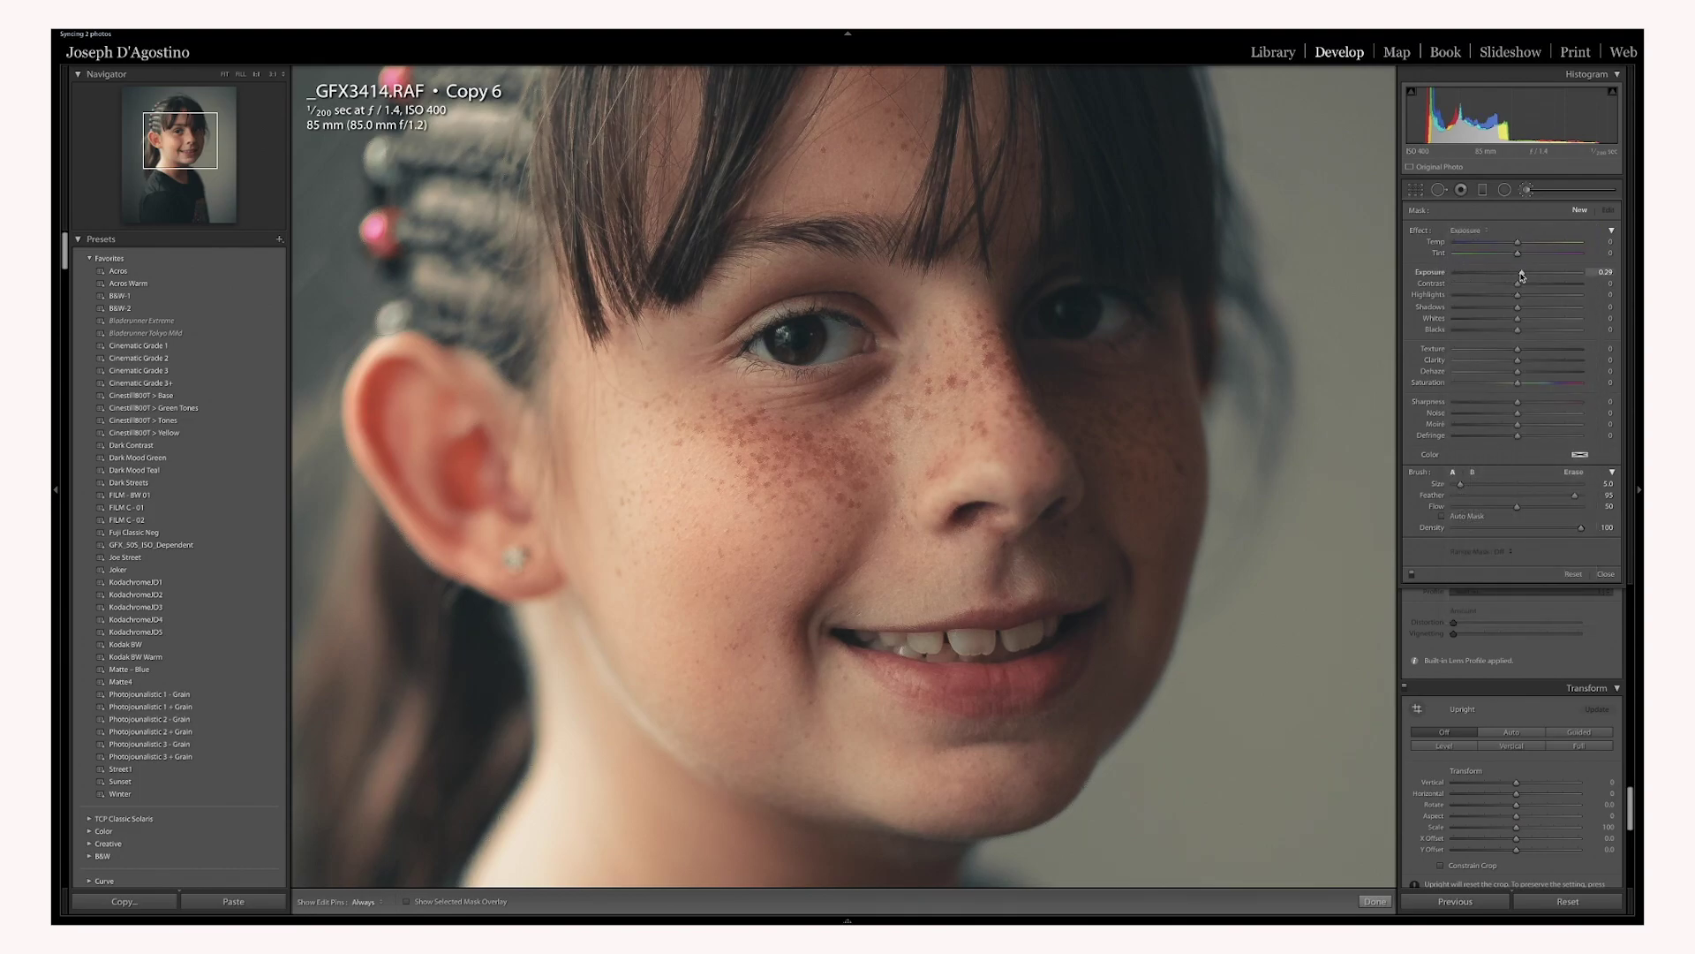
{"action": "left_click_drag", "start_coordinate": [1522, 275], "coordinate": [1525, 311]}
{"action": "left_click_drag", "start_coordinate": [1516, 243], "coordinate": [1524, 248]}
{"action": "scroll", "coordinate": [784, 335], "scroll_direction": "down", "scroll_amount": 2}
Paint the brightening over the left iris with the adjustment pins hidden.
{"action": "key", "text": "h"}
{"action": "left_click", "coordinate": [814, 334]}
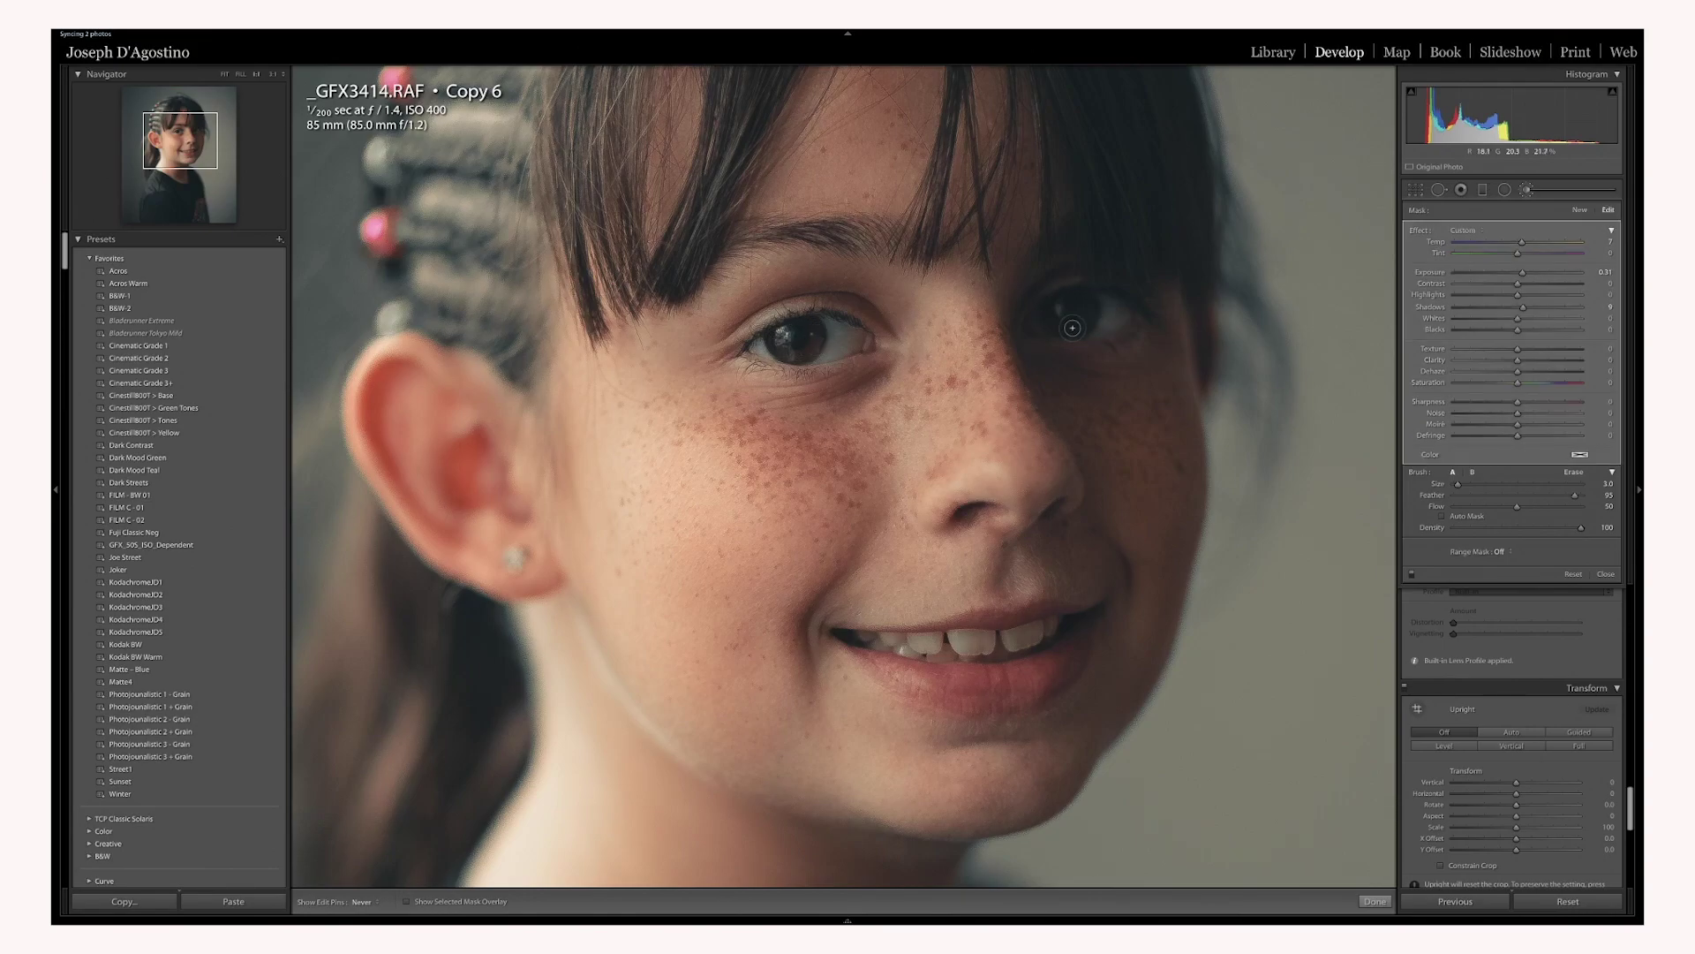
{"action": "key", "text": "h"}
Try stronger and weaker iris exposure, reset it to zero, and compare with the brush hidden.
{"action": "left_click_drag", "start_coordinate": [1521, 272], "coordinate": [1538, 277]}
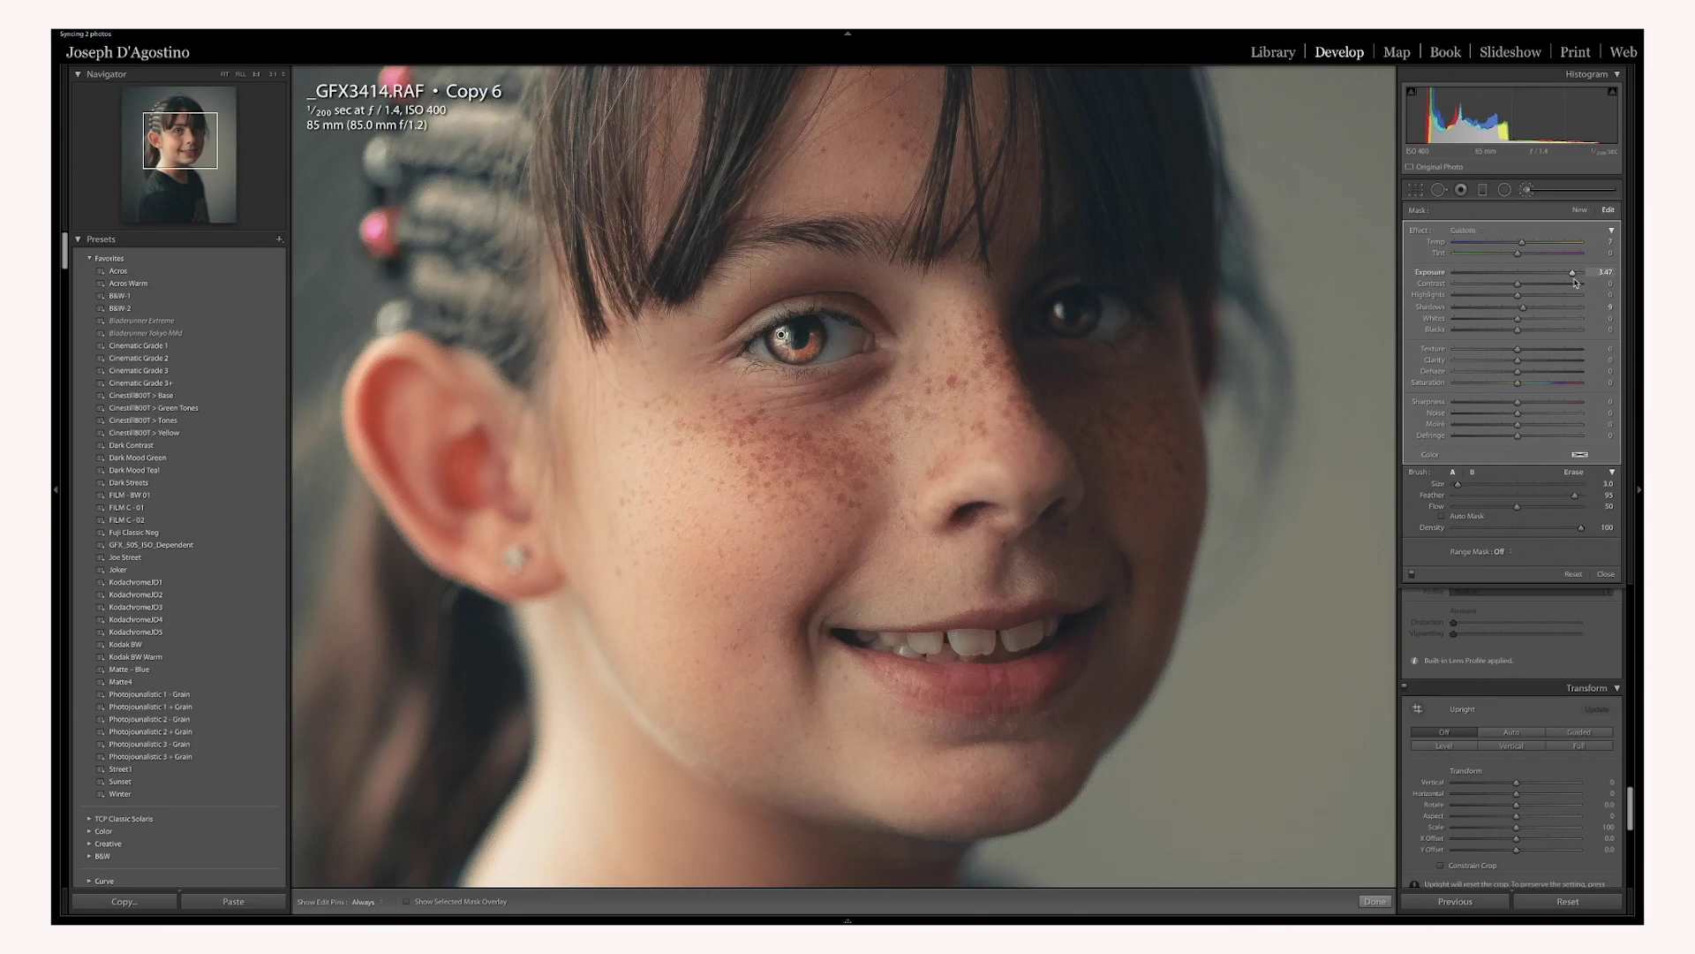
{"action": "left_click_drag", "start_coordinate": [1575, 283], "coordinate": [1537, 325]}
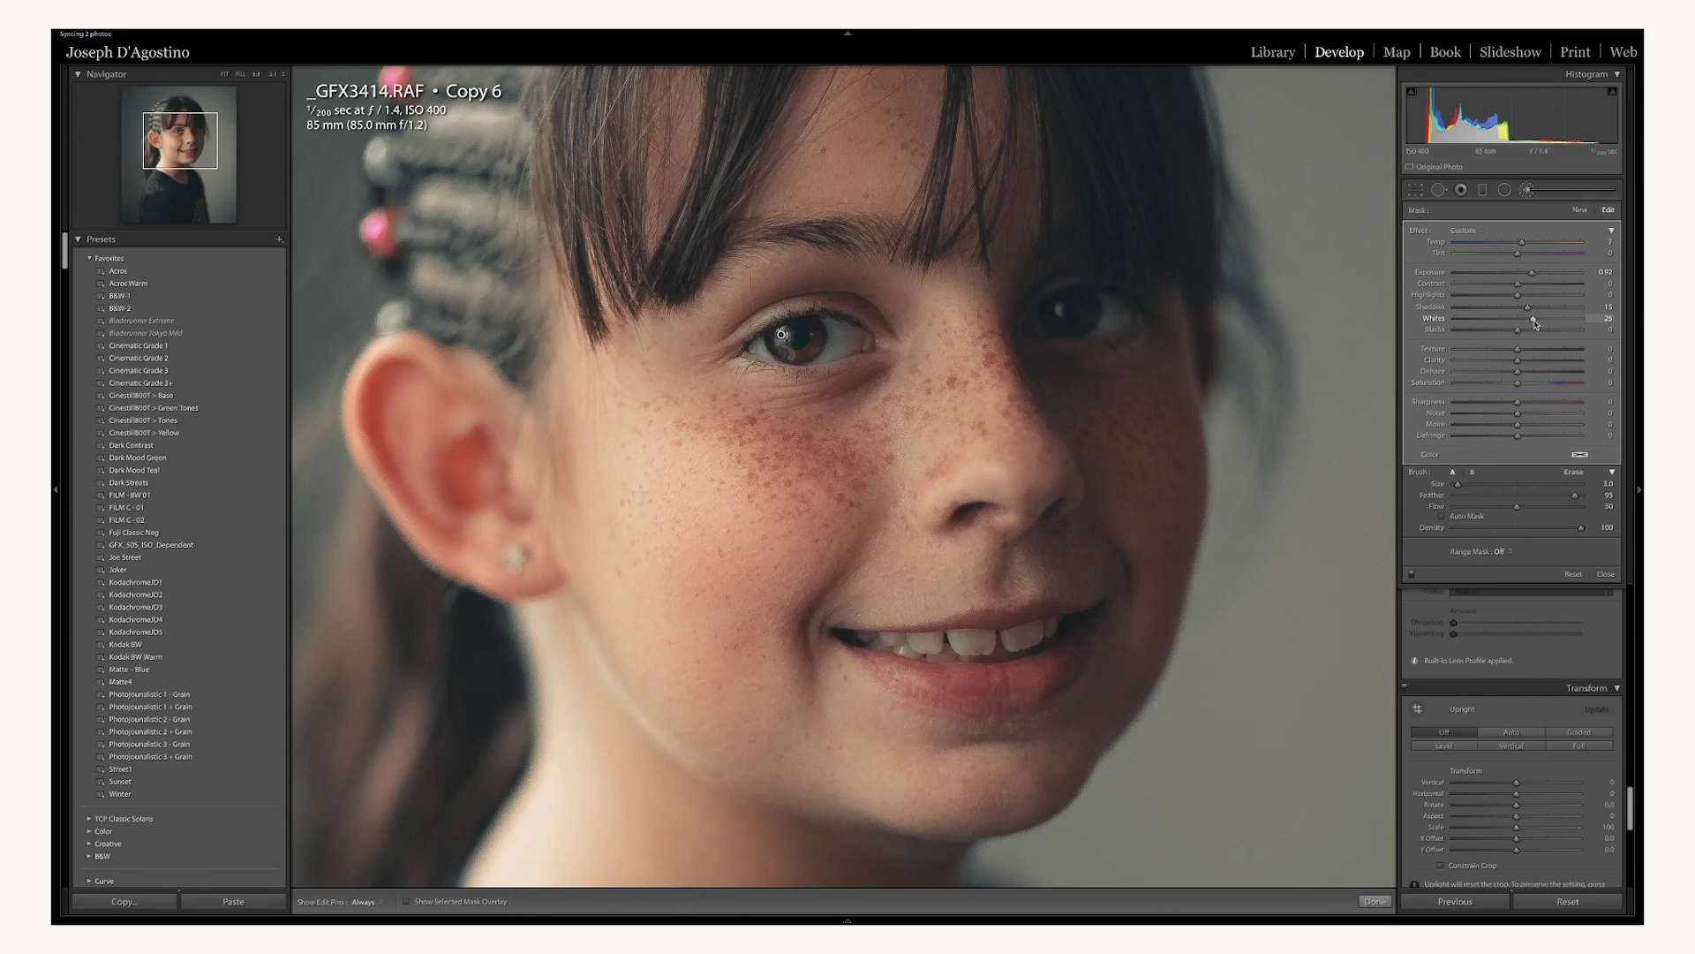
{"action": "double_click", "coordinate": [1534, 274]}
{"action": "left_click", "coordinate": [1412, 576]}
Settle the iris brush exposure near 0.60, compare it on and off, and close it.
{"action": "left_click_drag", "start_coordinate": [1518, 273], "coordinate": [1524, 274]}
{"action": "left_click_drag", "start_coordinate": [1529, 275], "coordinate": [1530, 275]}
{"action": "left_click", "coordinate": [1411, 576]}
{"action": "left_click", "coordinate": [1412, 575]}
{"action": "left_click", "coordinate": [1606, 574]}
{"action": "left_click", "coordinate": [451, 442]}
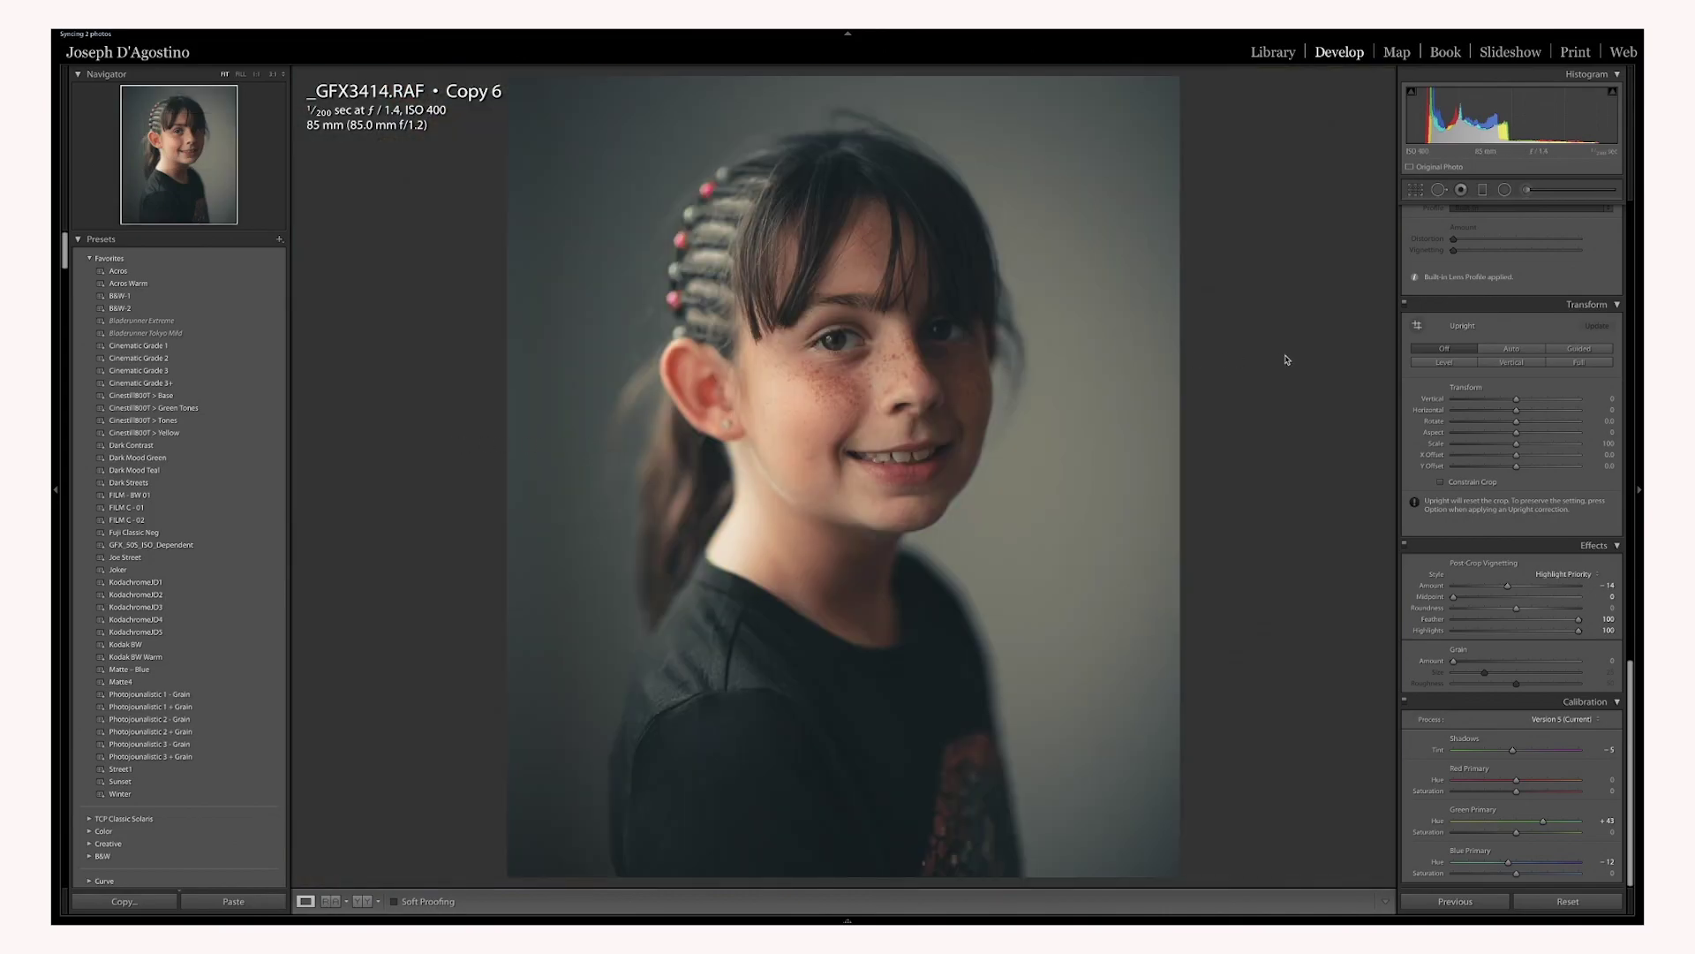
{"action": "scroll", "coordinate": [1470, 422], "scroll_direction": "up", "scroll_amount": 5}
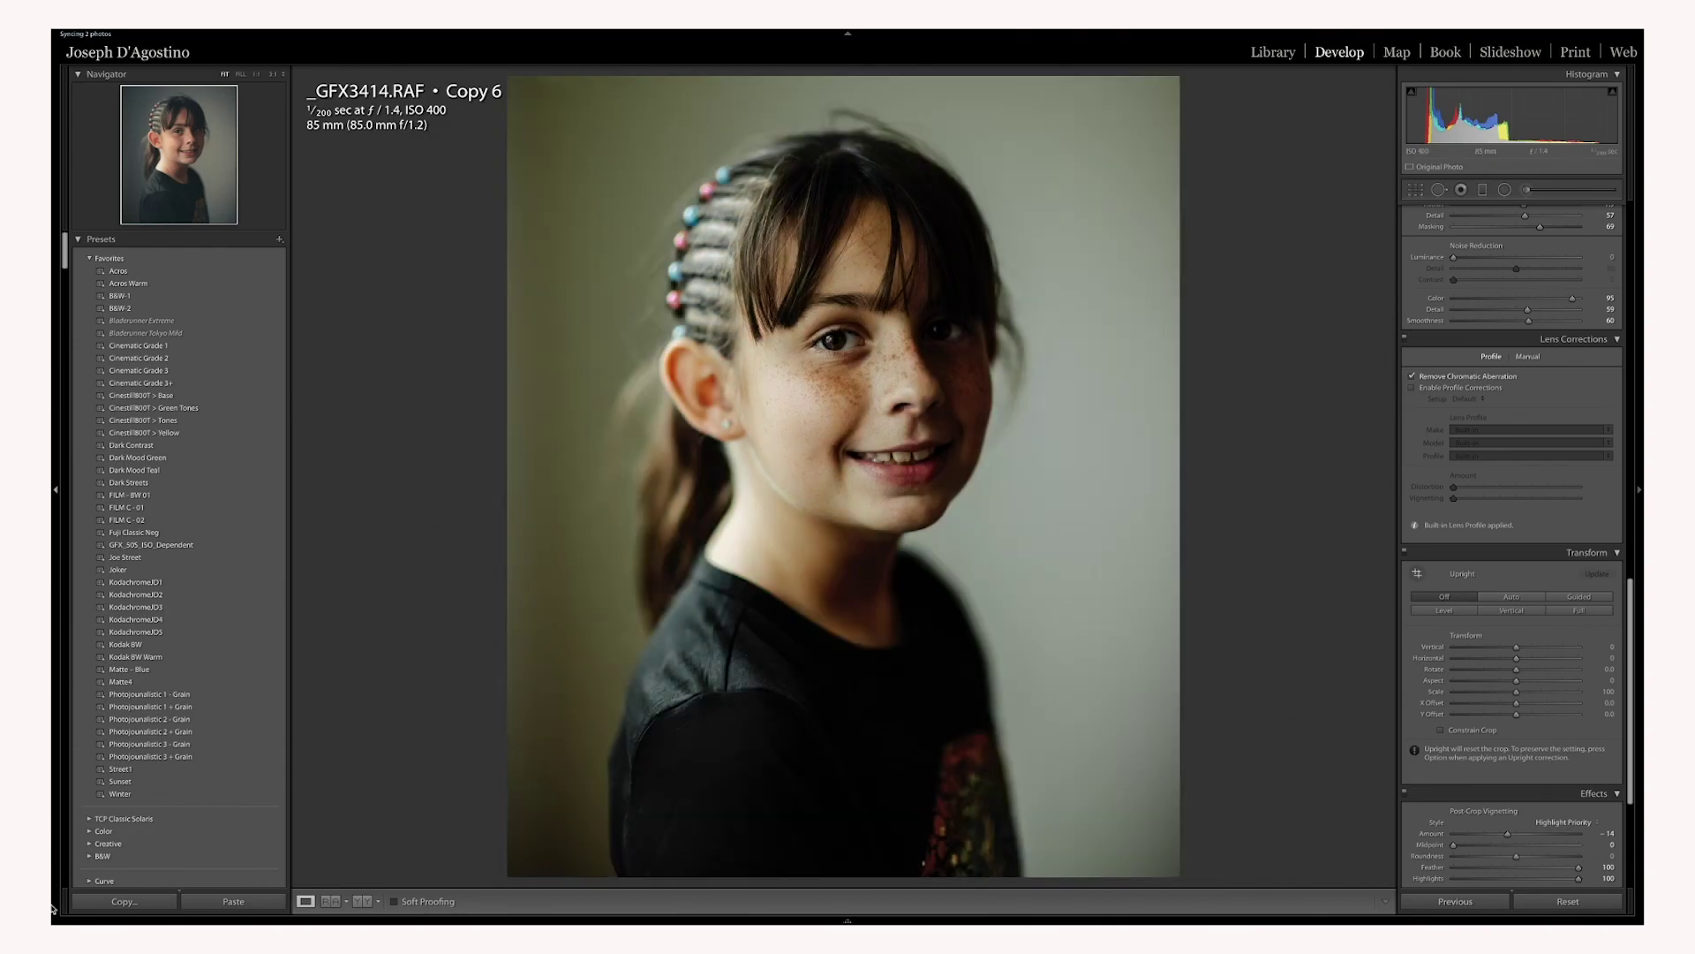
{"action": "mouse_move", "coordinate": [52, 913]}
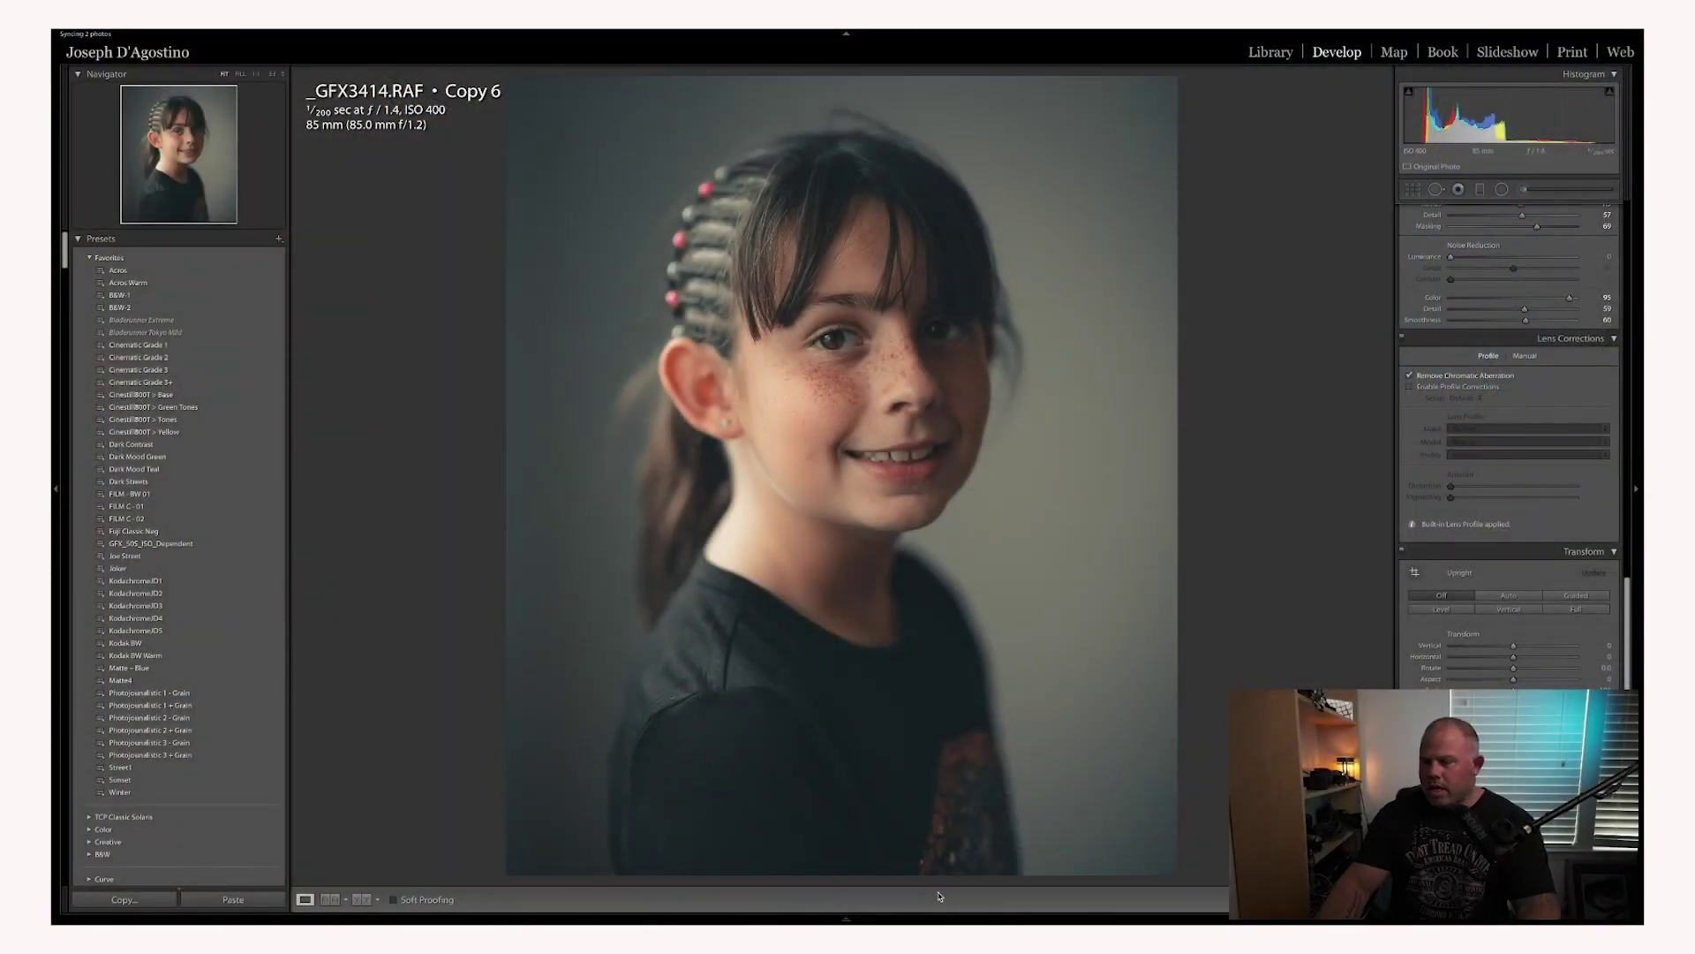
Show the filmstrip and move from Copy 4 to the _GFX3414.RAF Copy 5 version.
{"action": "mouse_move", "coordinate": [935, 919]}
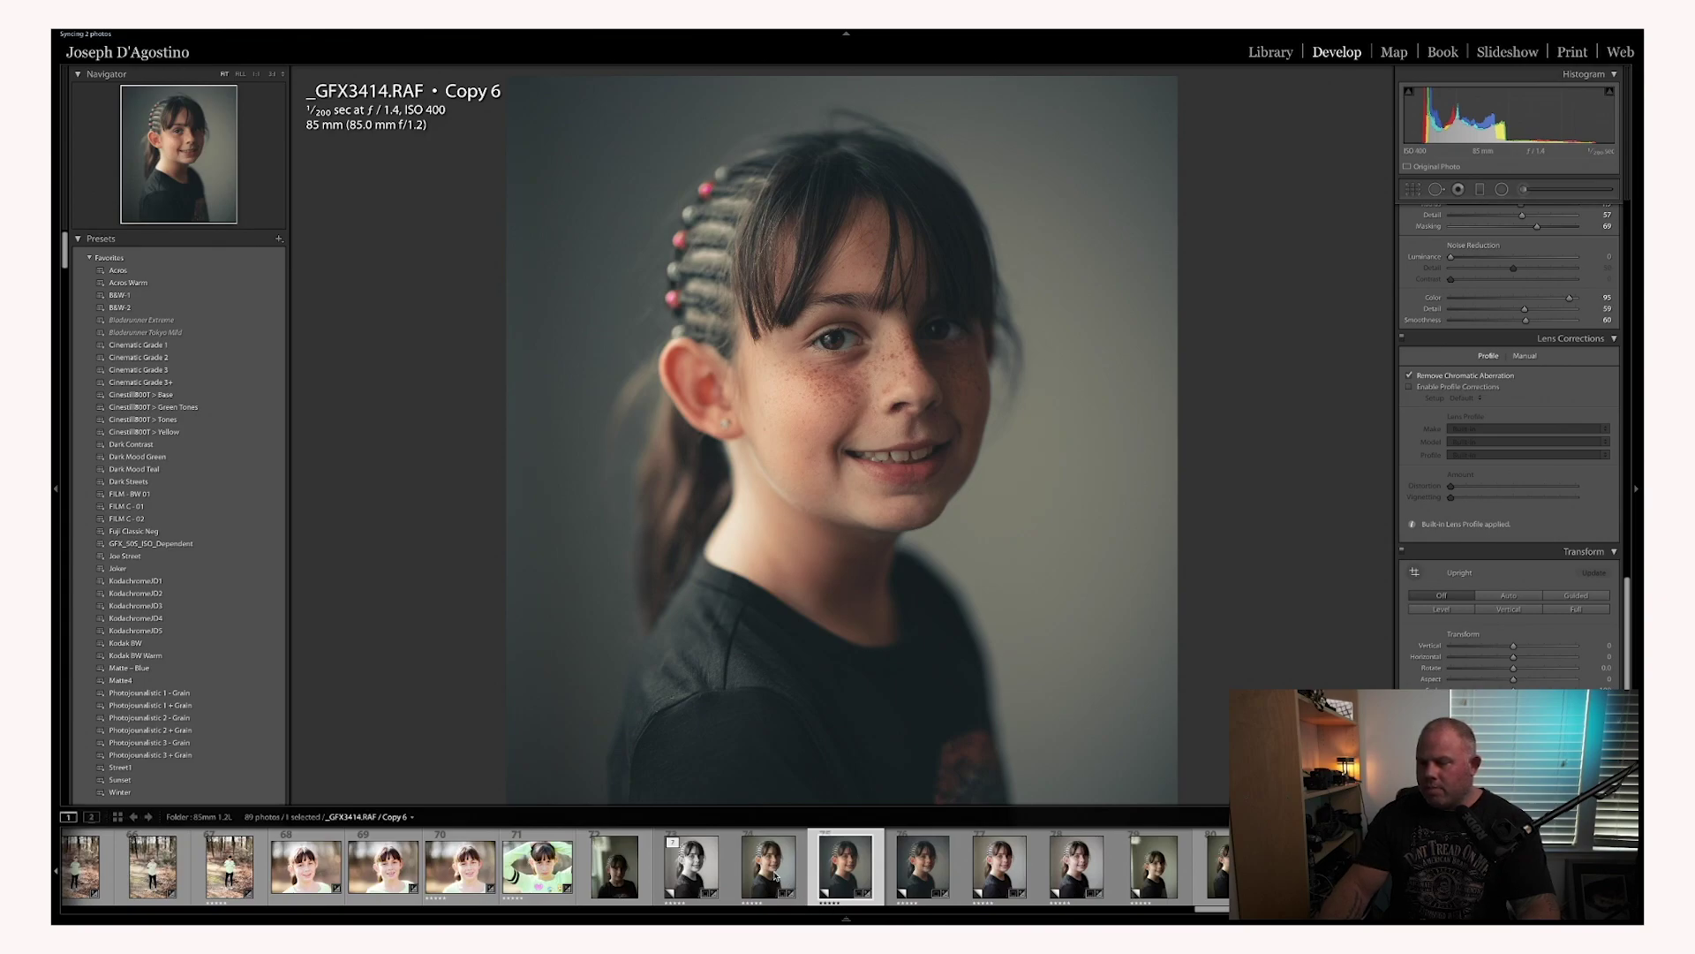
{"action": "left_click", "coordinate": [1164, 873]}
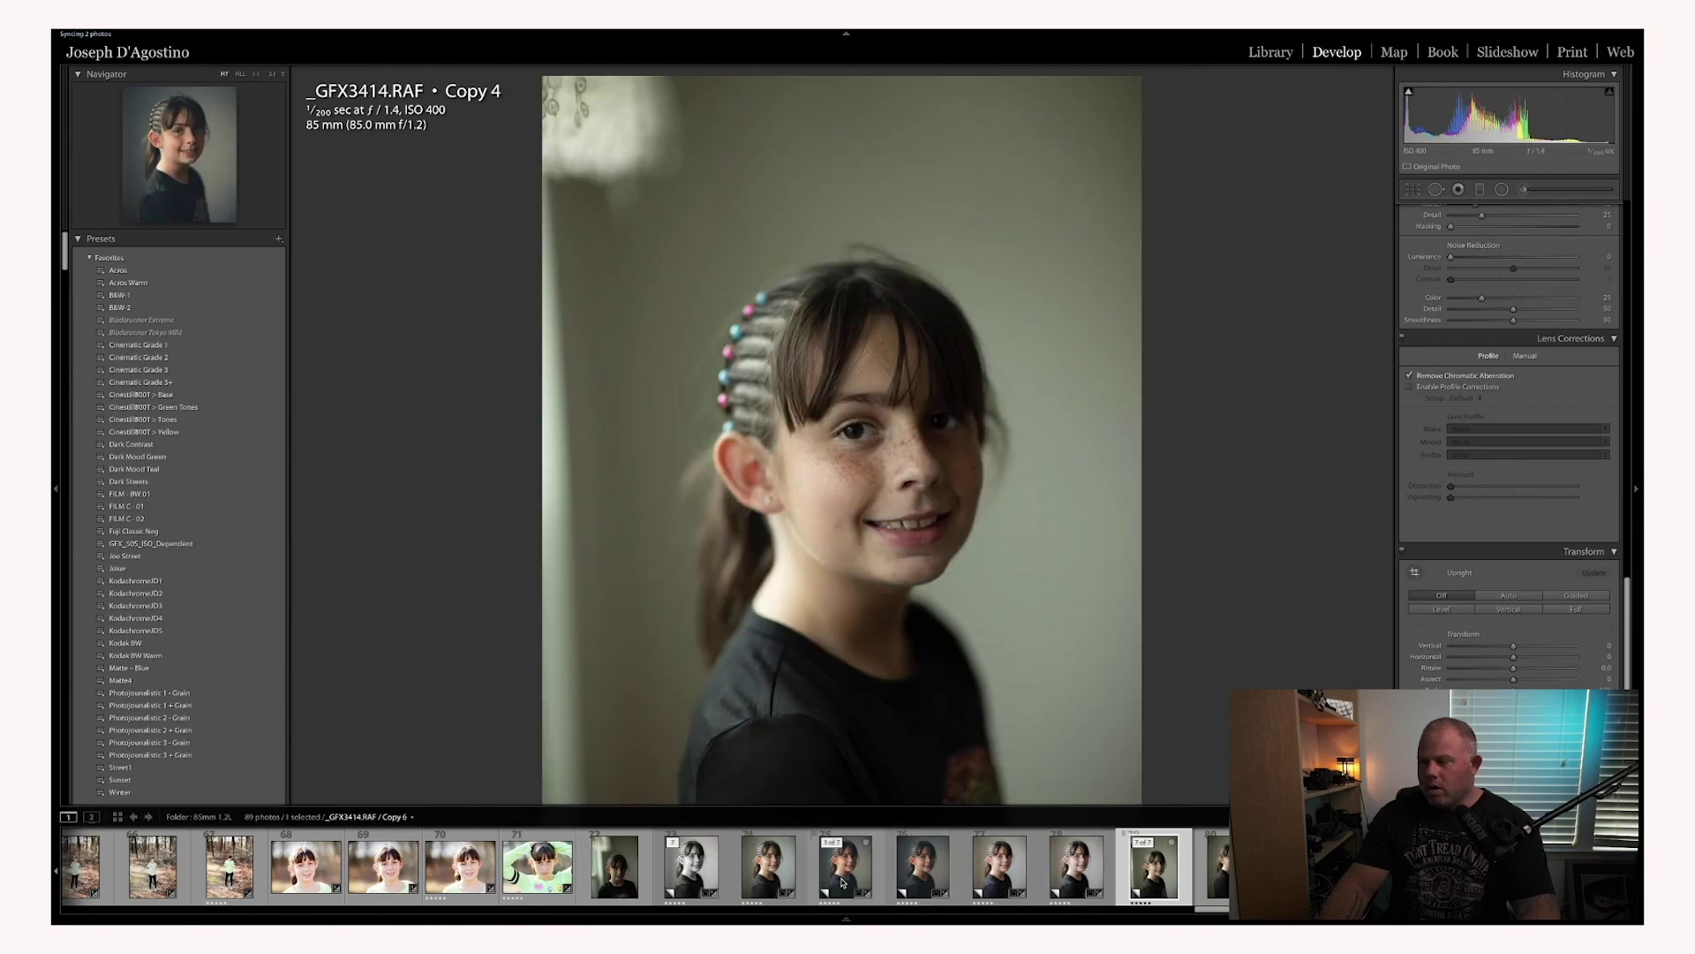
{"action": "left_click", "coordinate": [914, 876]}
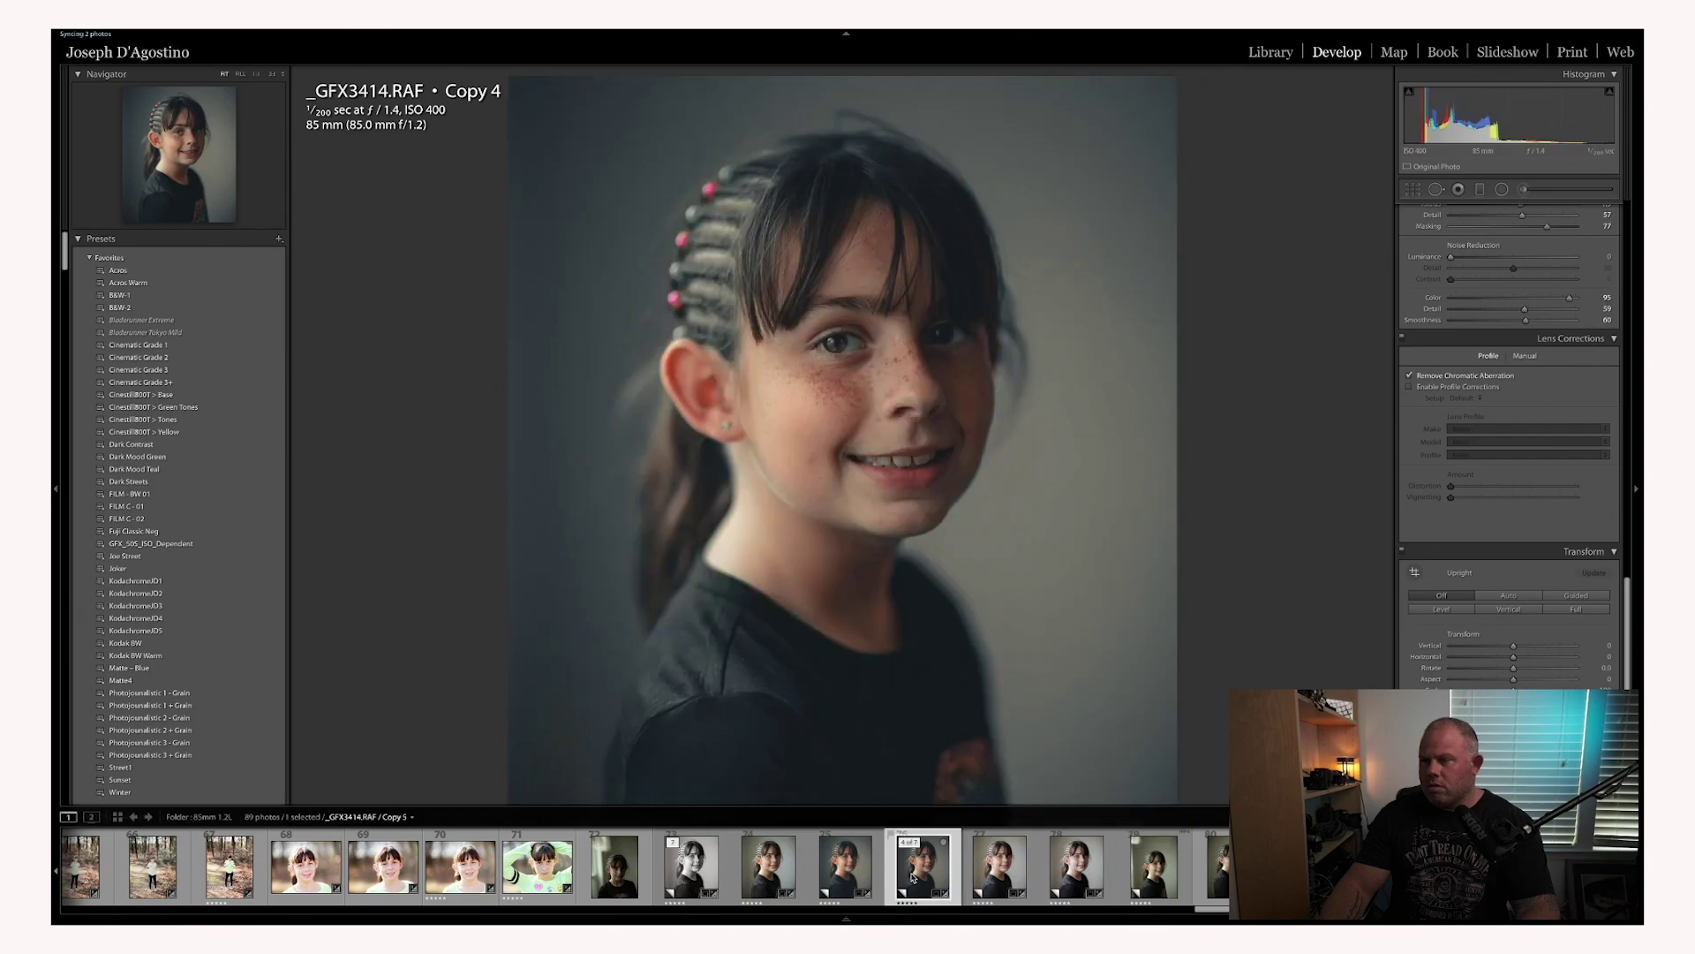